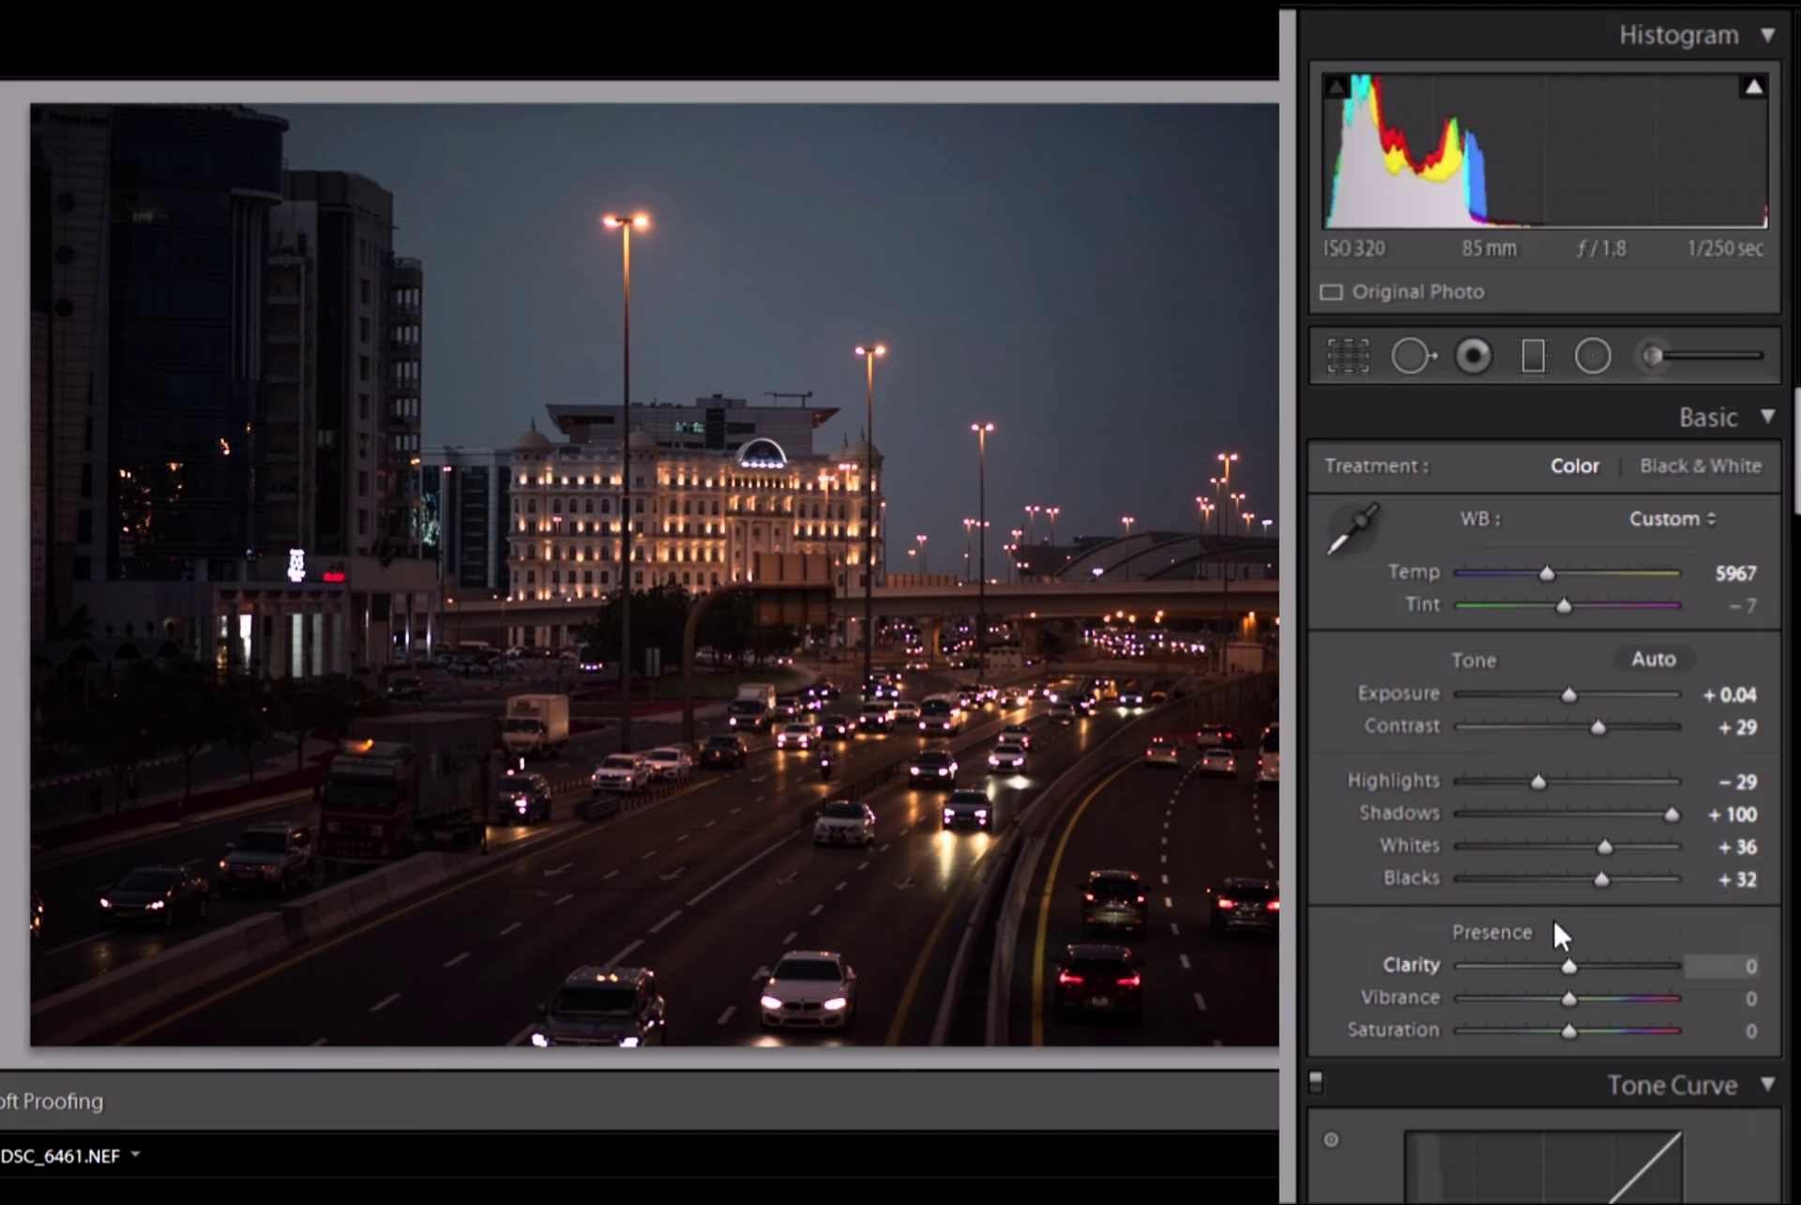
- Set the photo's Clarity to +57, Vibrance to +17 and Saturation to −2
left_click(1586, 937)
mouse_move(1586, 935)
left_mouse_down()
mouse_move(1631, 935)
mouse_move(1566, 961)
mouse_move(1588, 968)
left_mouse_up()
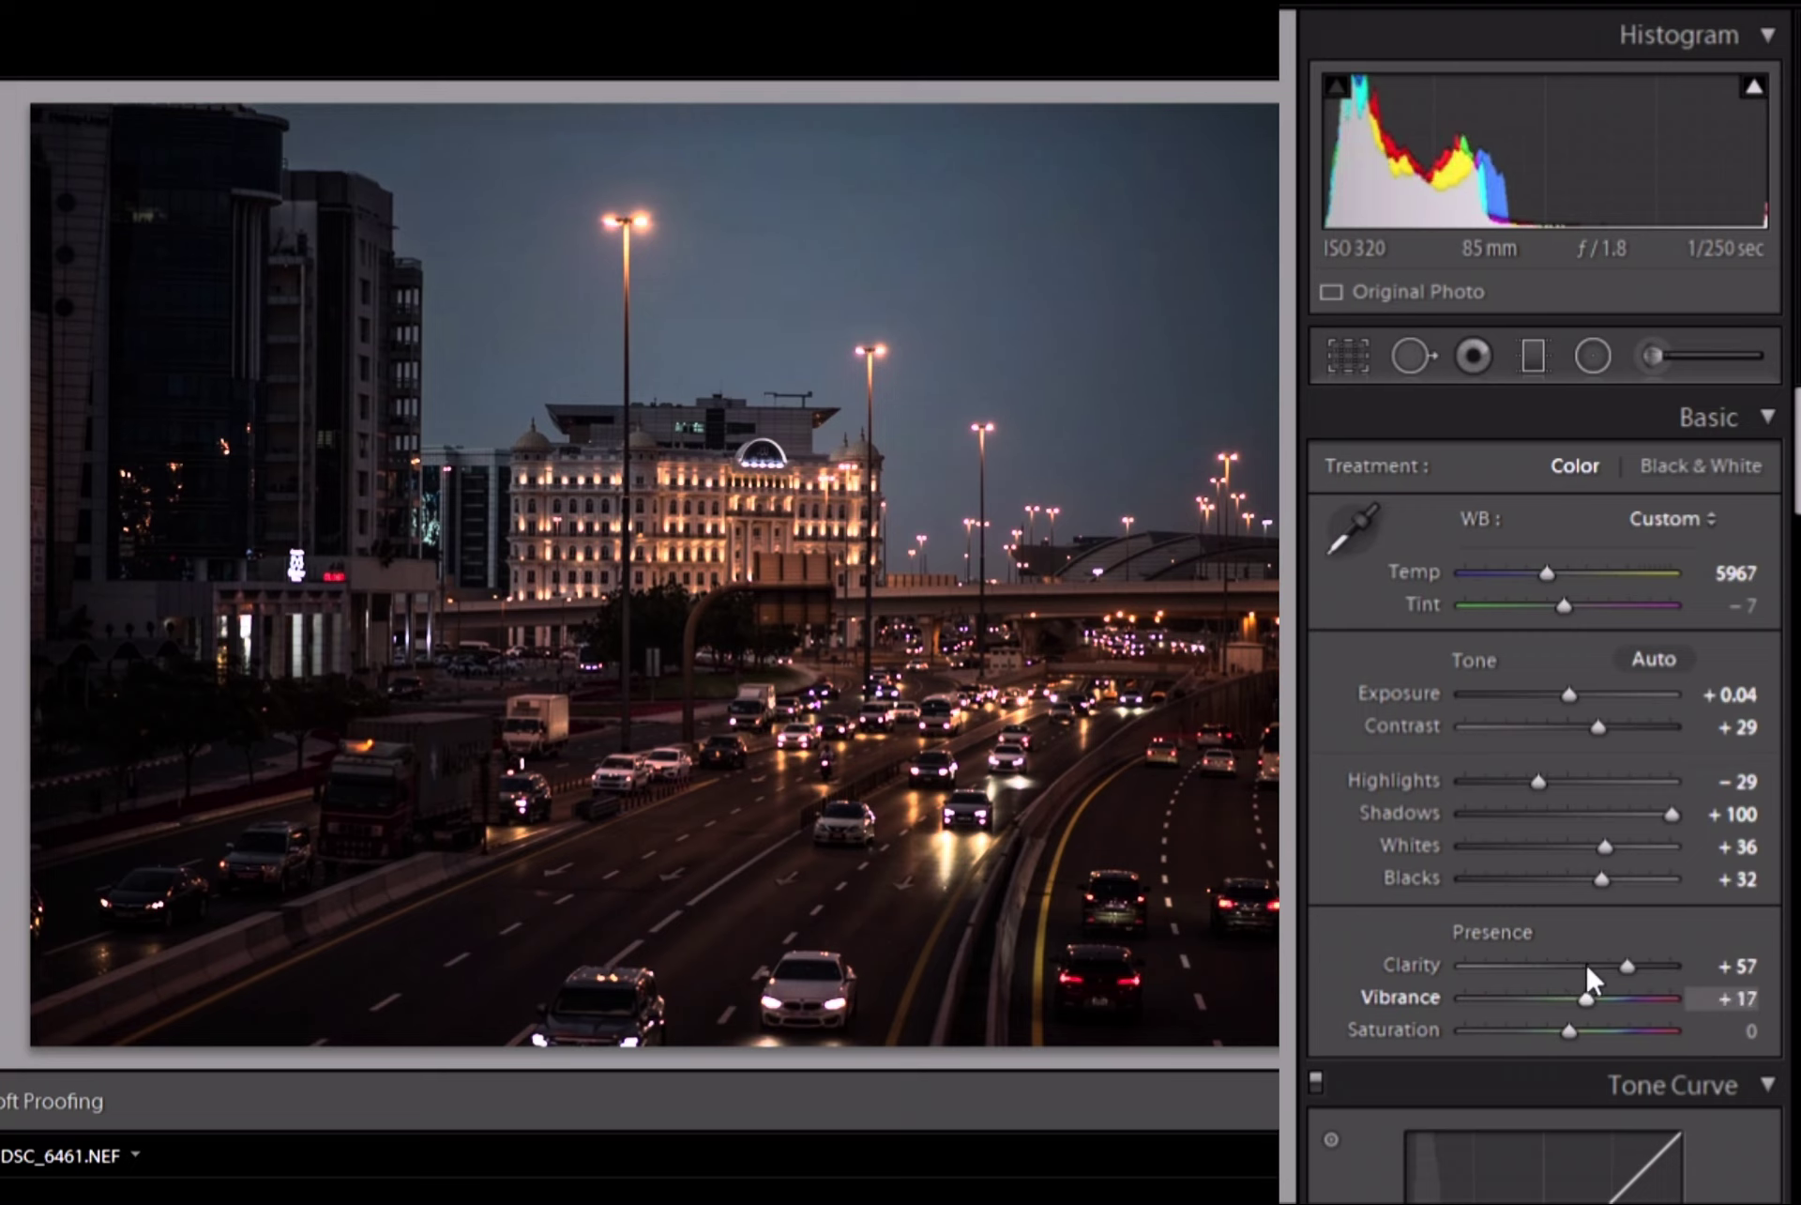
left_click_drag(1564, 997, 1565, 998)
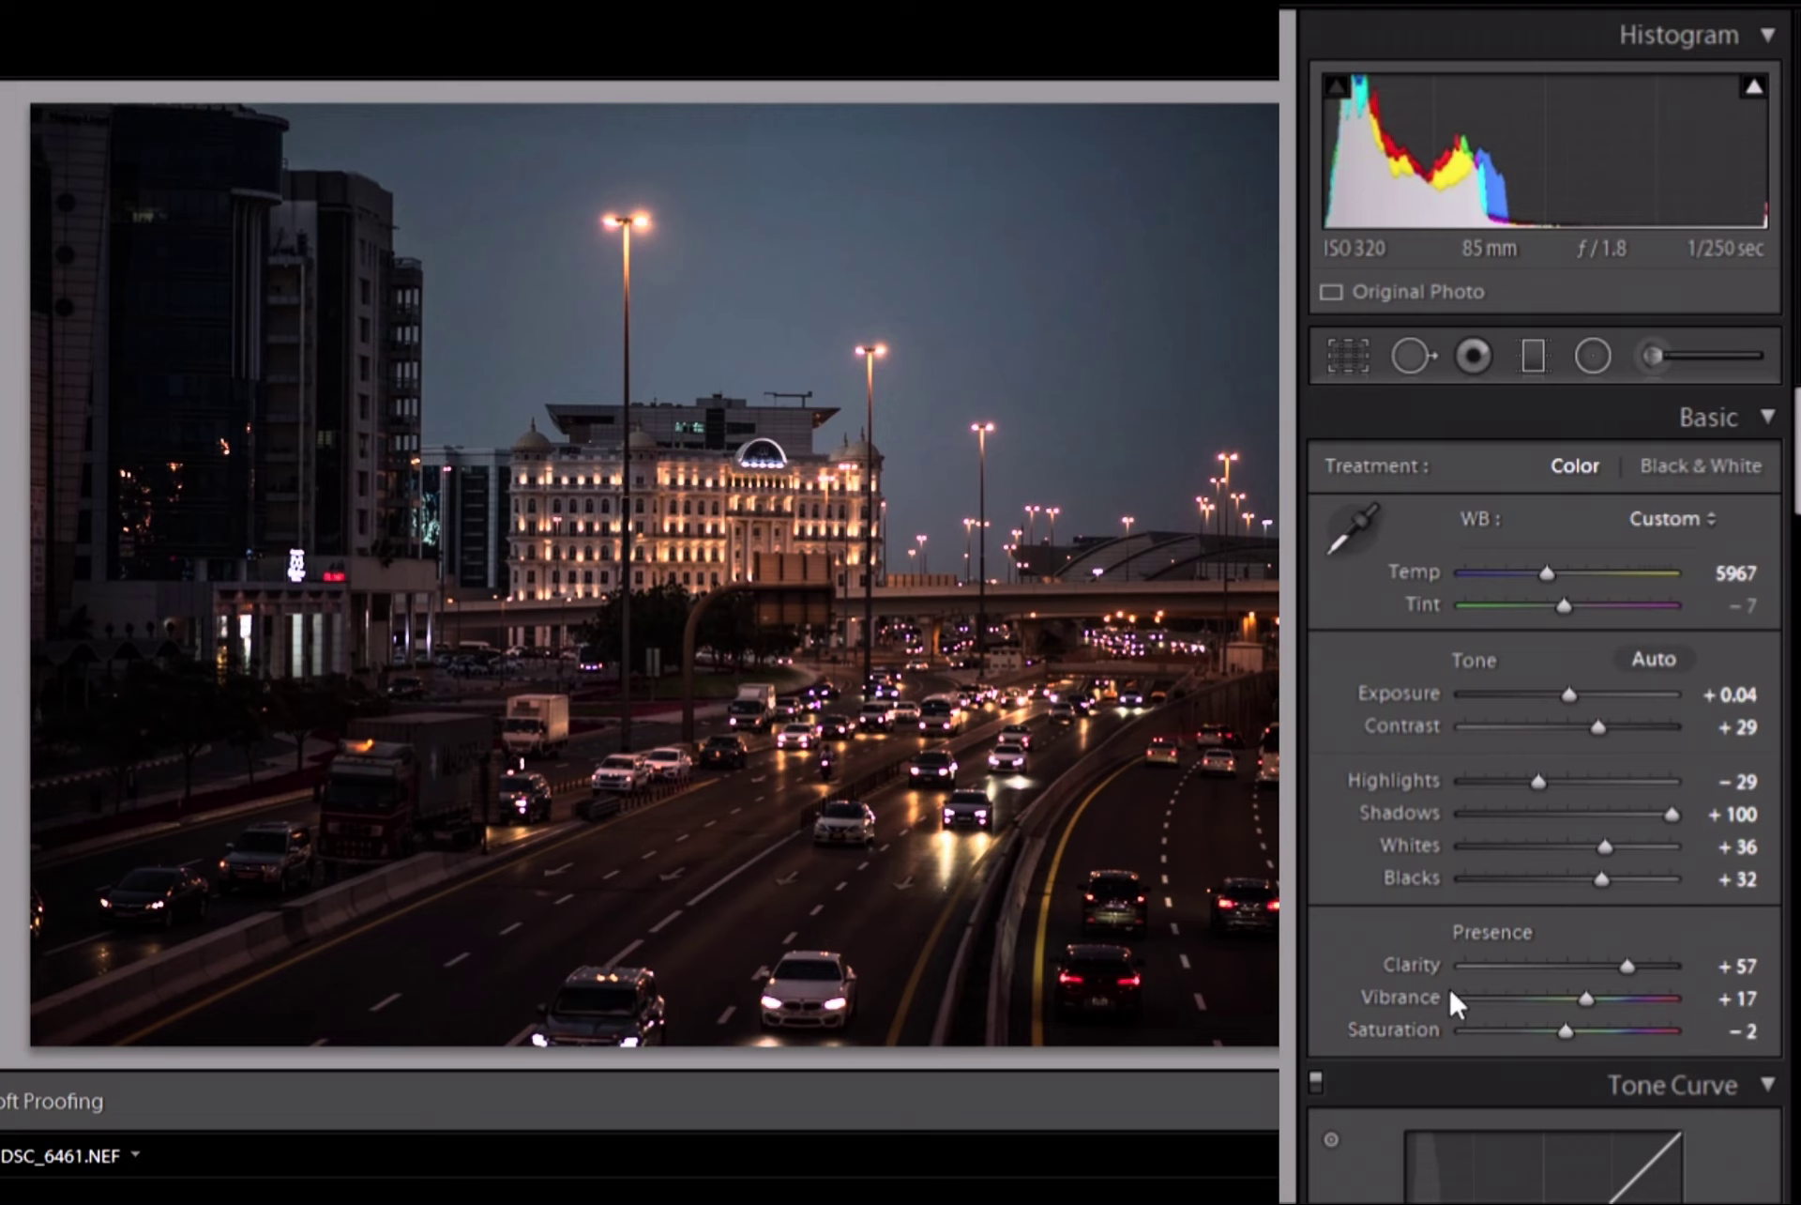
- Raise the tone curve's Lights region to +21 and its Darks region to +25
scroll(1491, 1032, "down", 10)
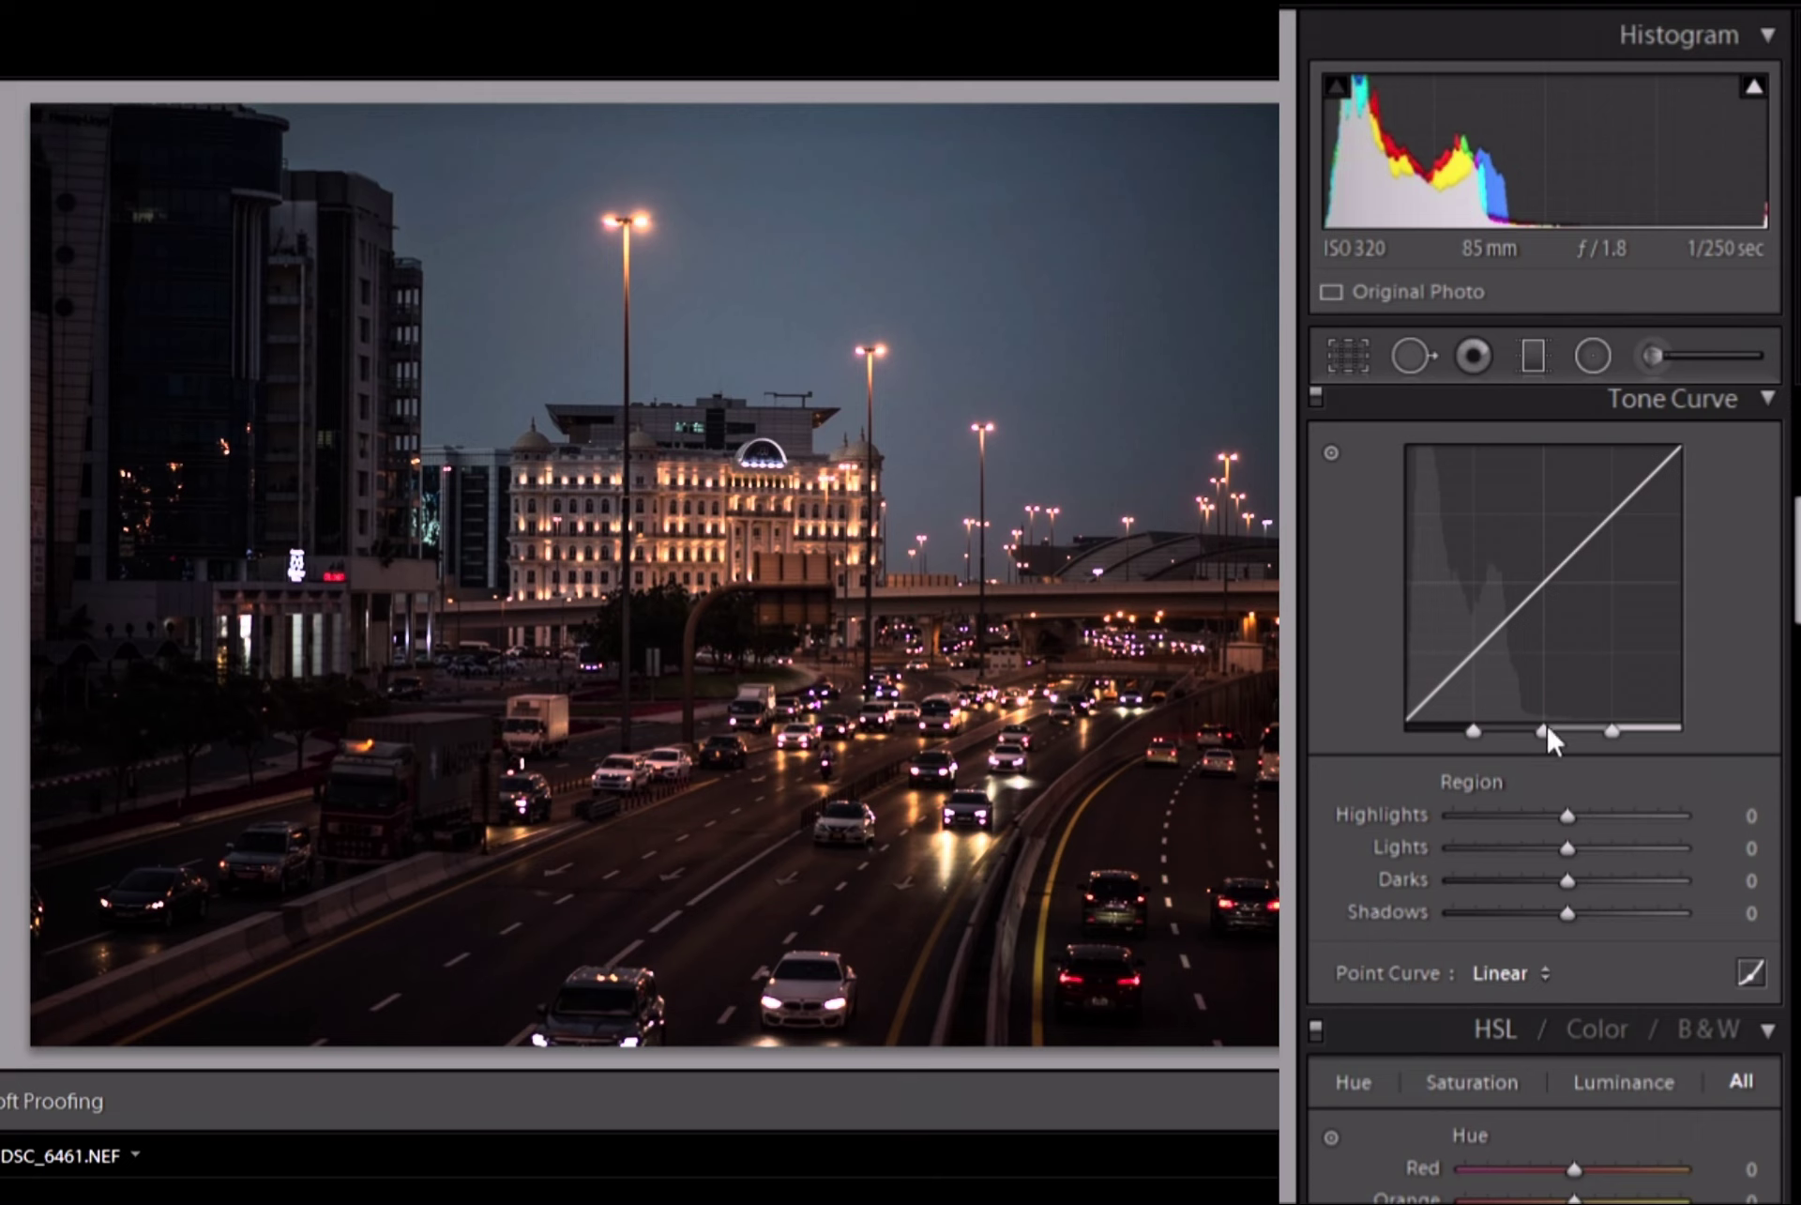
mouse_move(1567, 847)
left_mouse_down()
mouse_move(1585, 813)
mouse_move(1604, 851)
left_mouse_up()
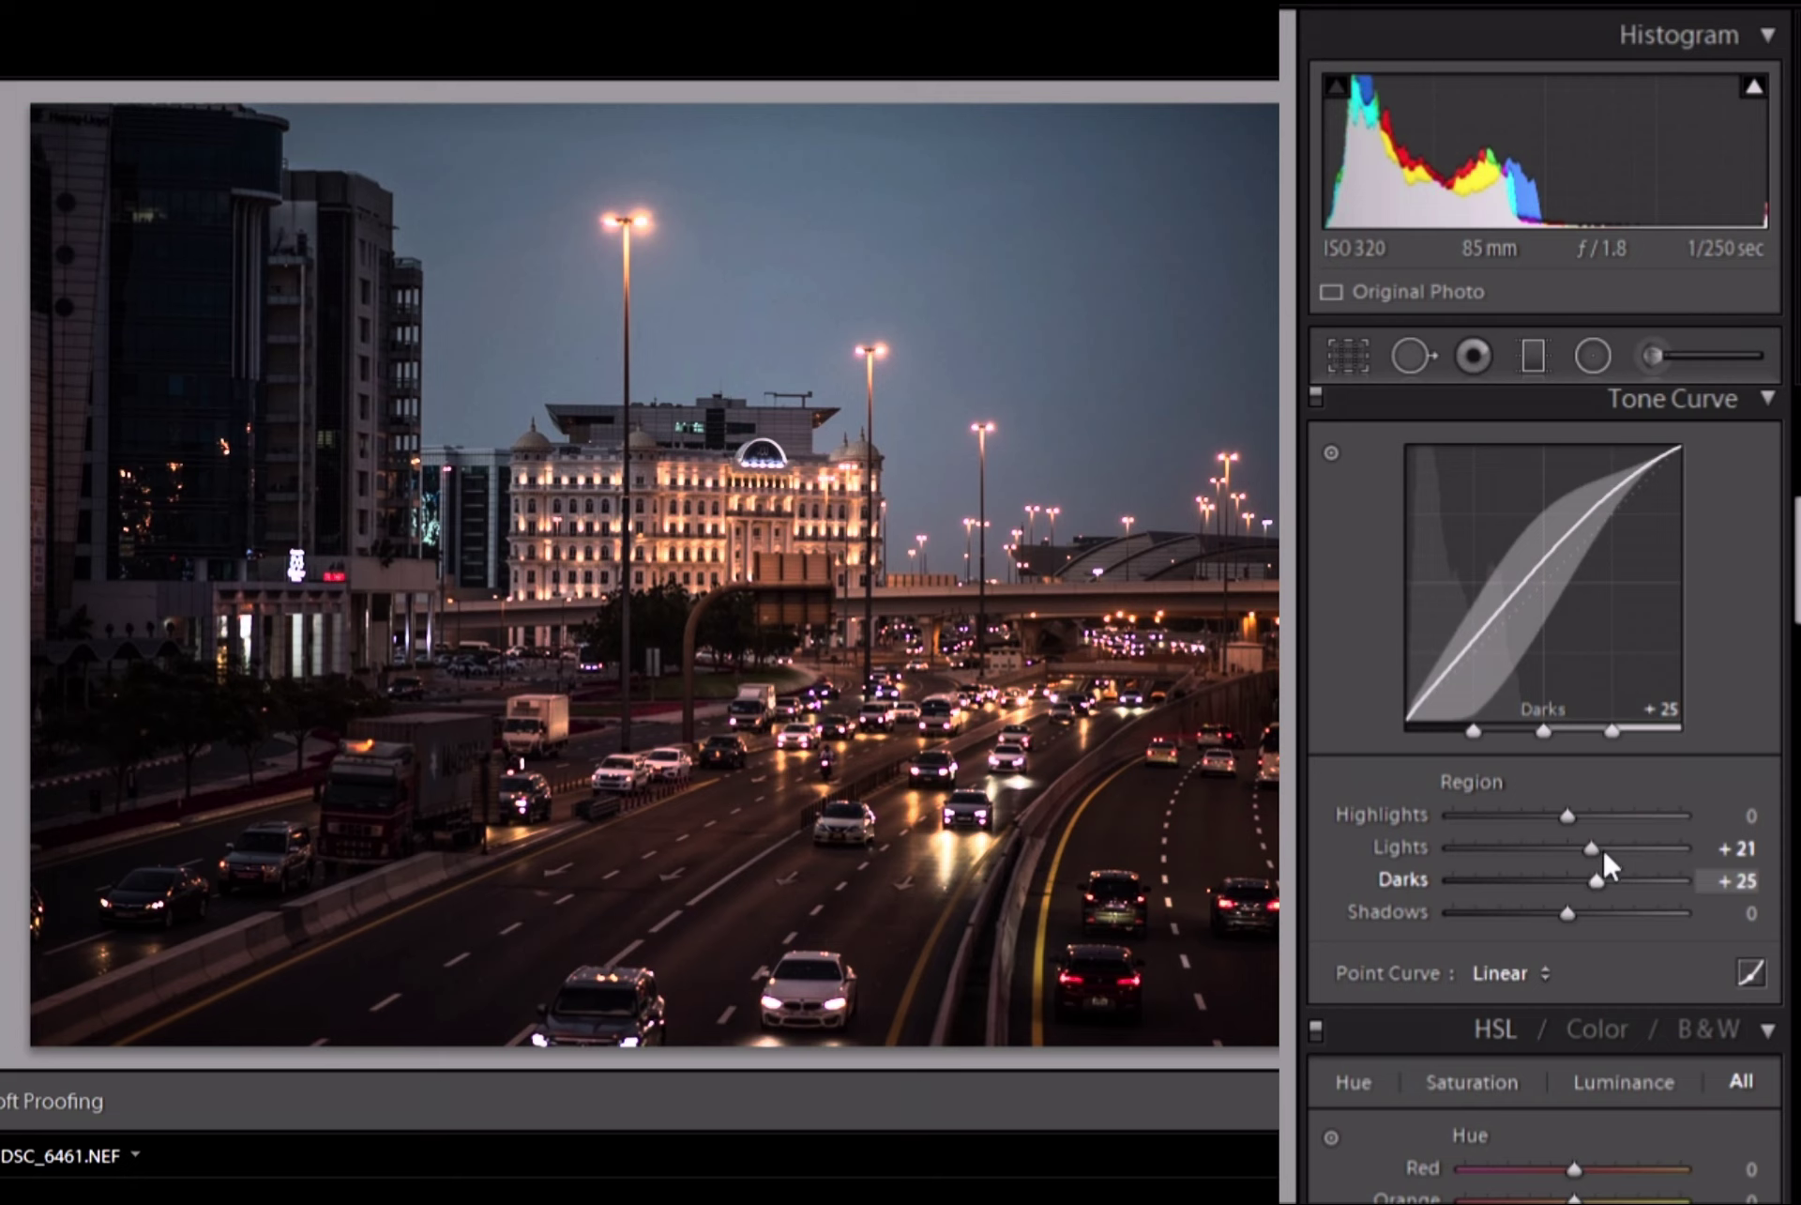
- Set the HSL hues to Red +9, Orange −2, Yellow −37, Green −10, Aqua +1, Blue −20, Purple +10 and Magenta +26
scroll(1355, 820, "down", 5)
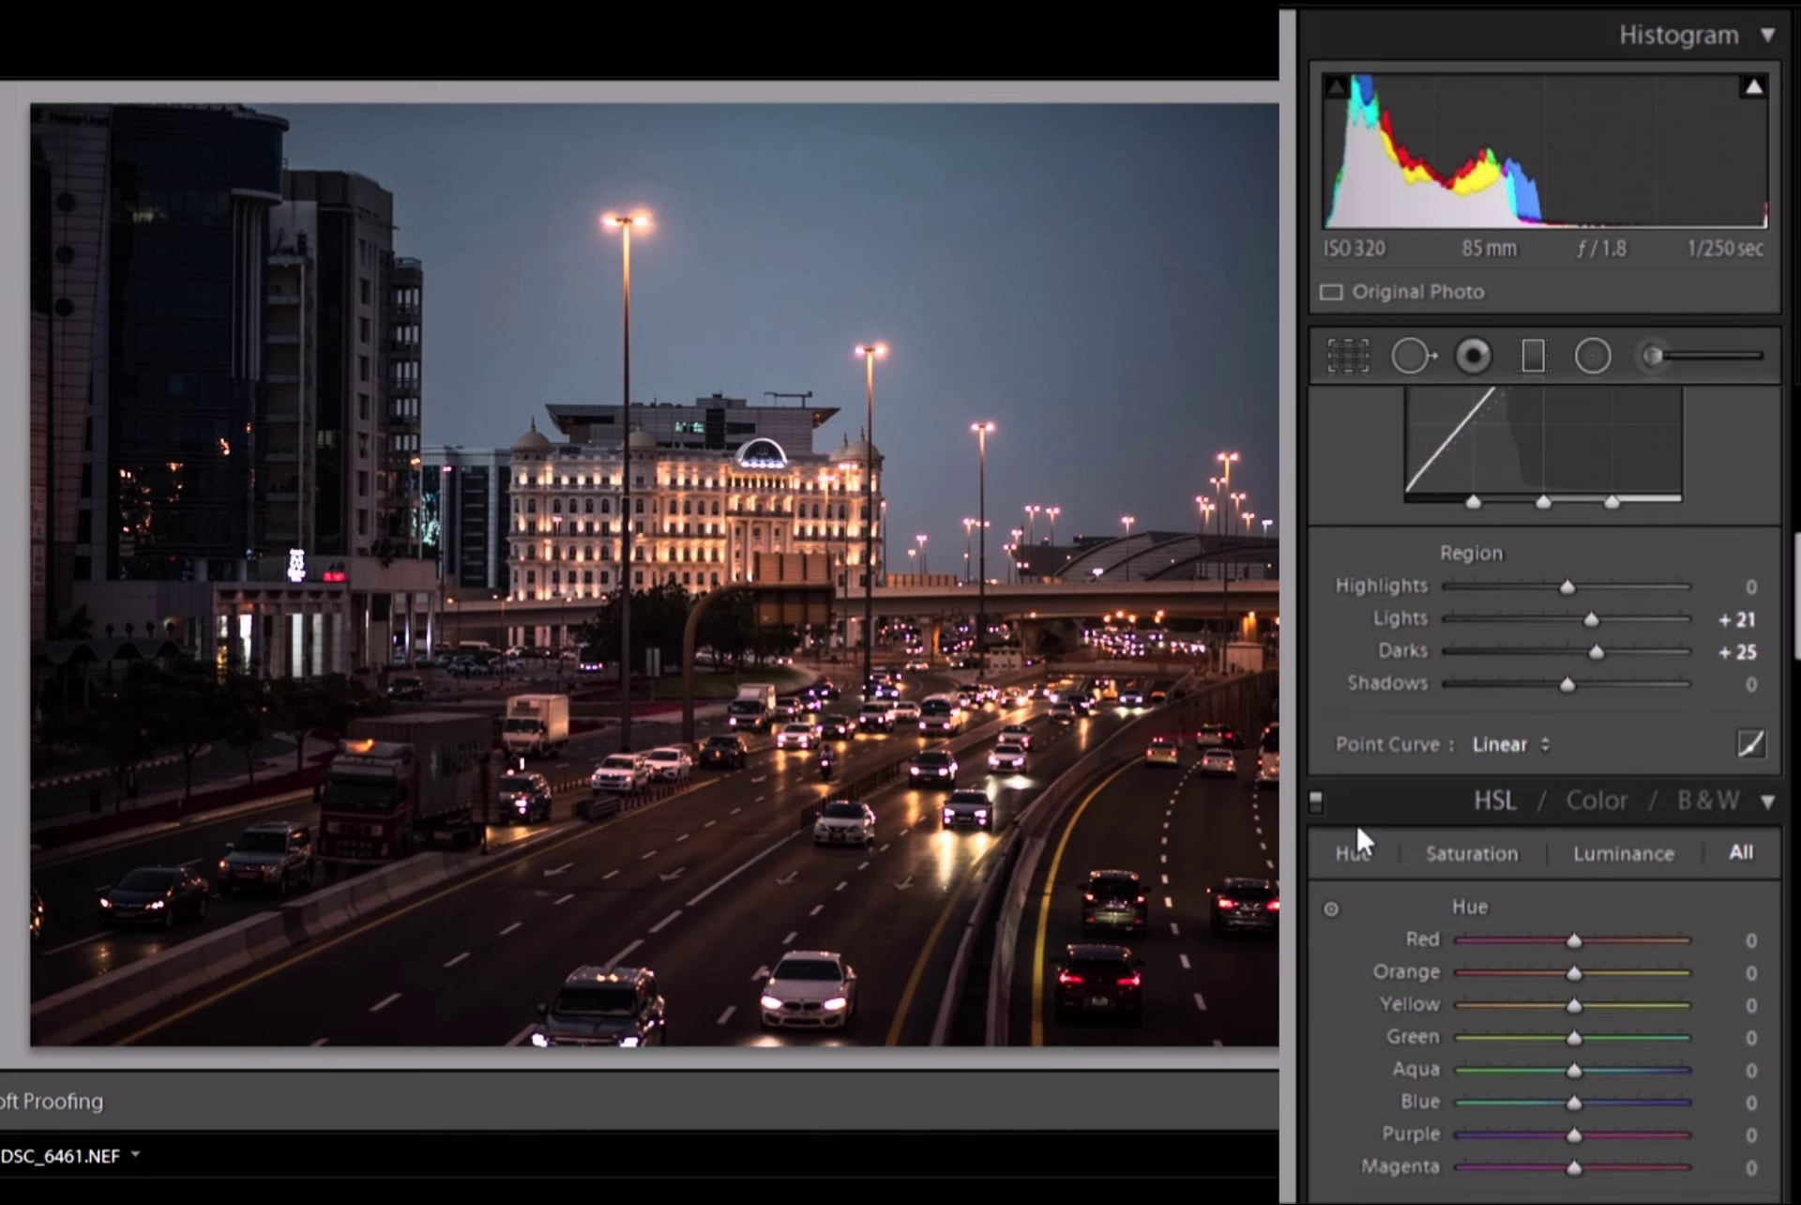
scroll(1335, 751, "down", 3)
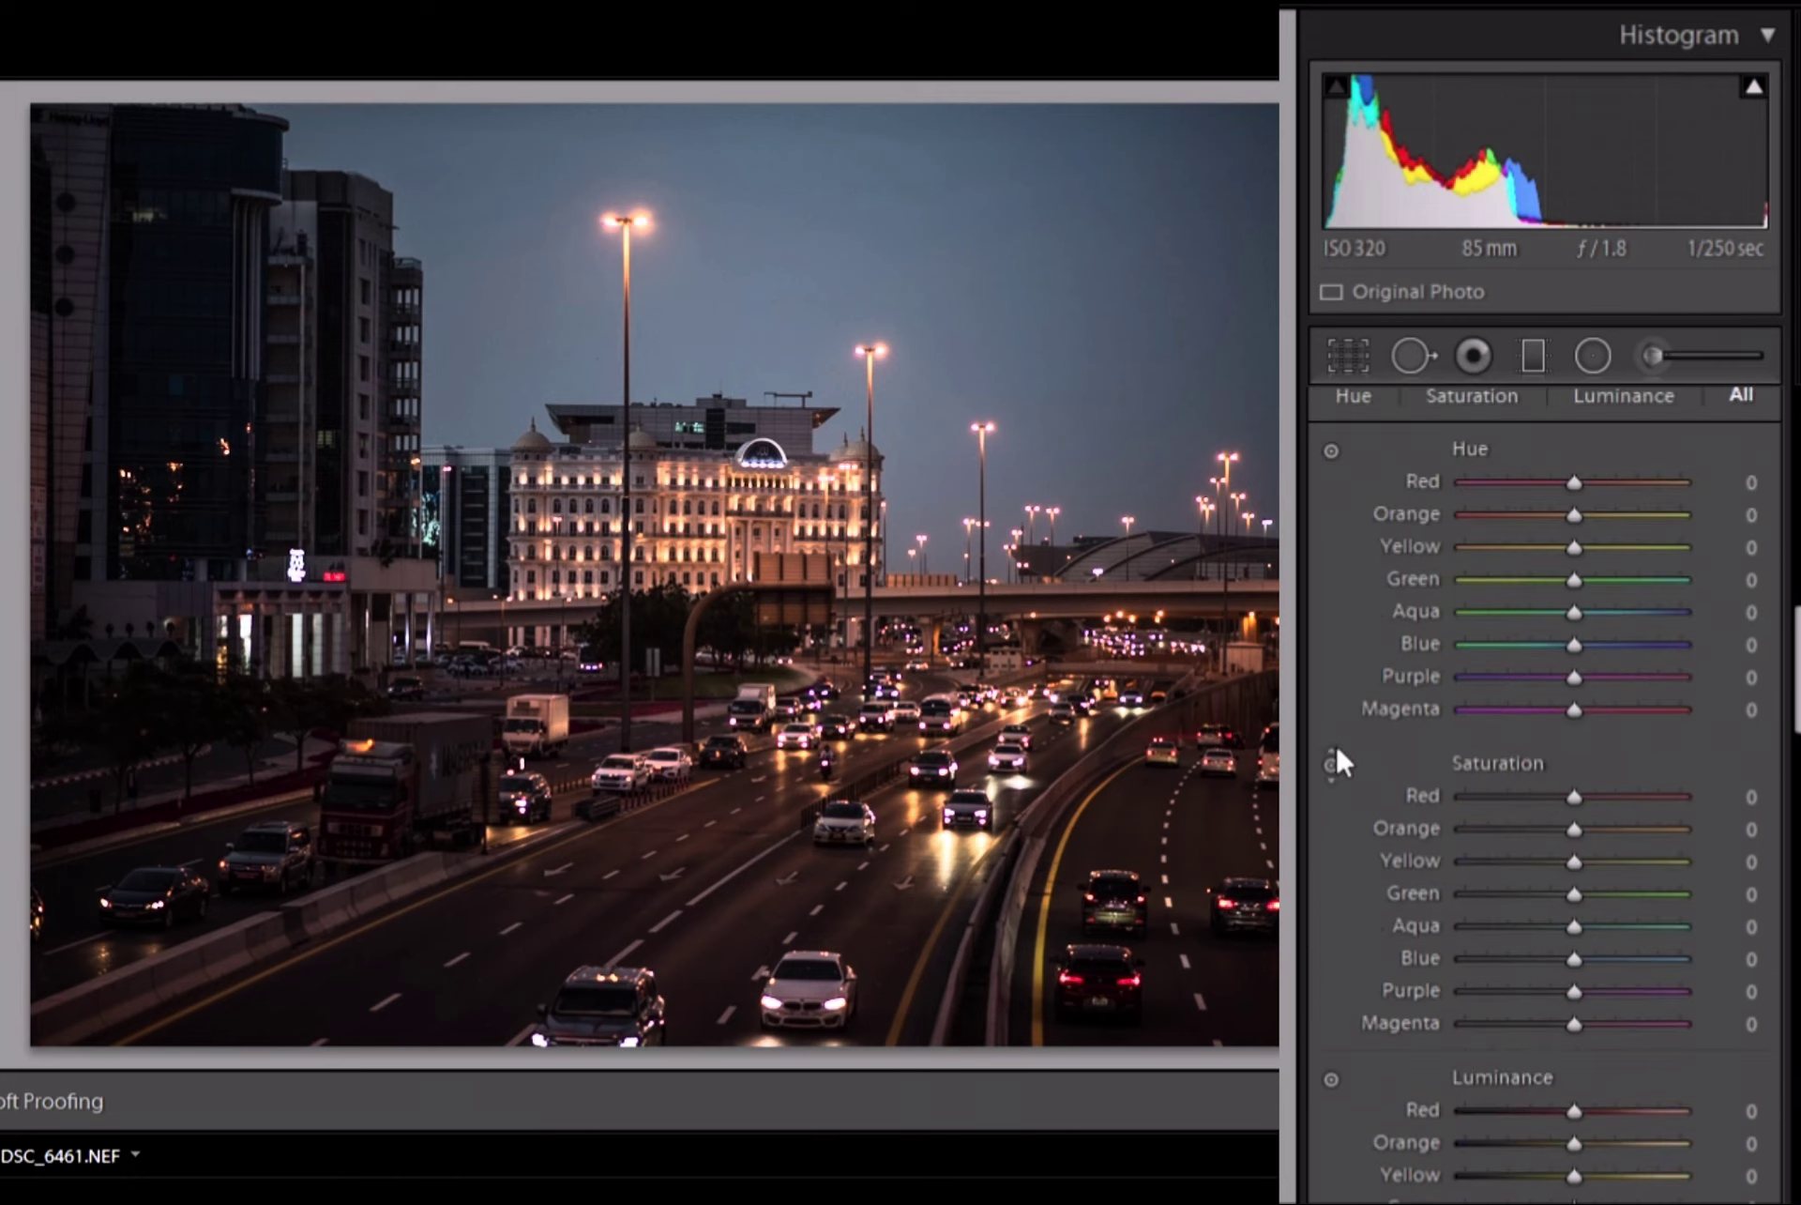
scroll(1336, 746, "up", 3)
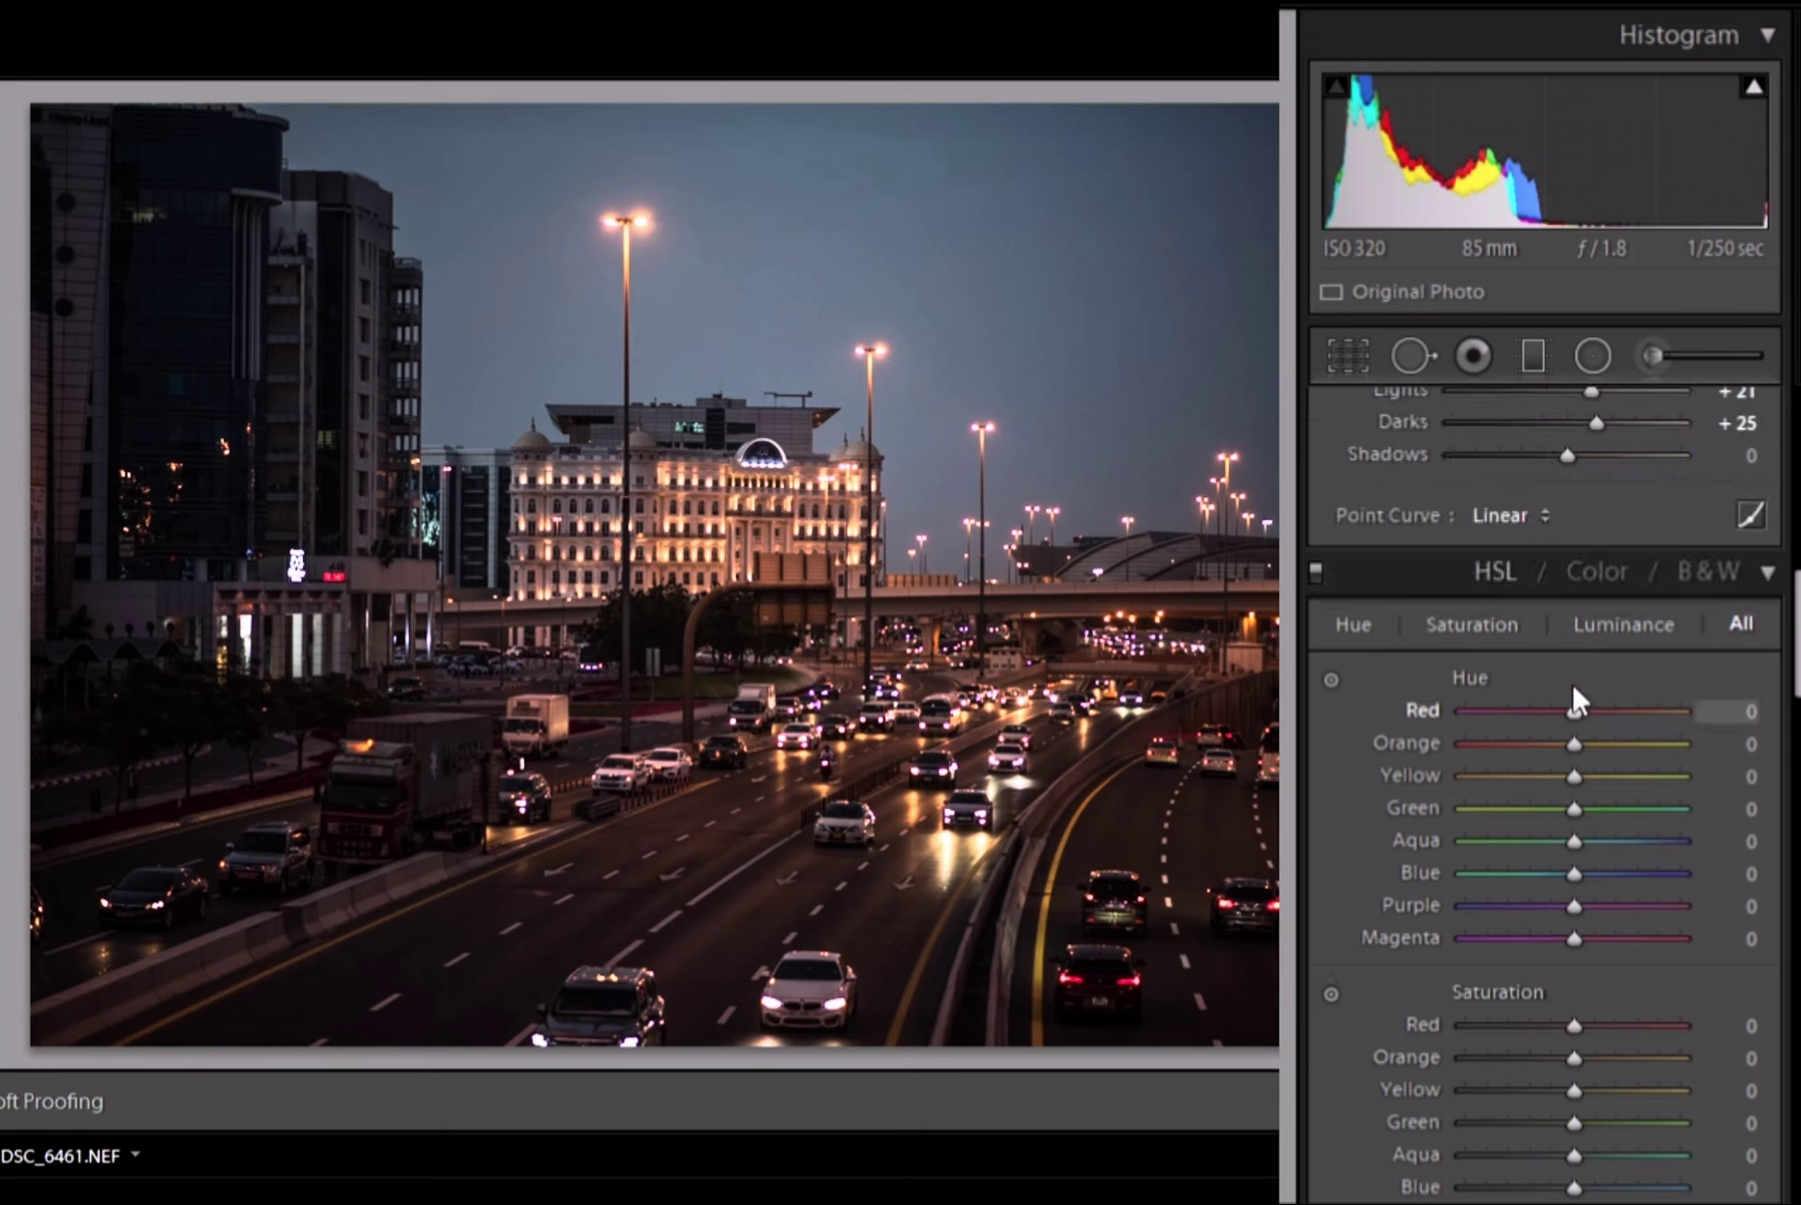
left_click_drag(1576, 684, 1591, 682)
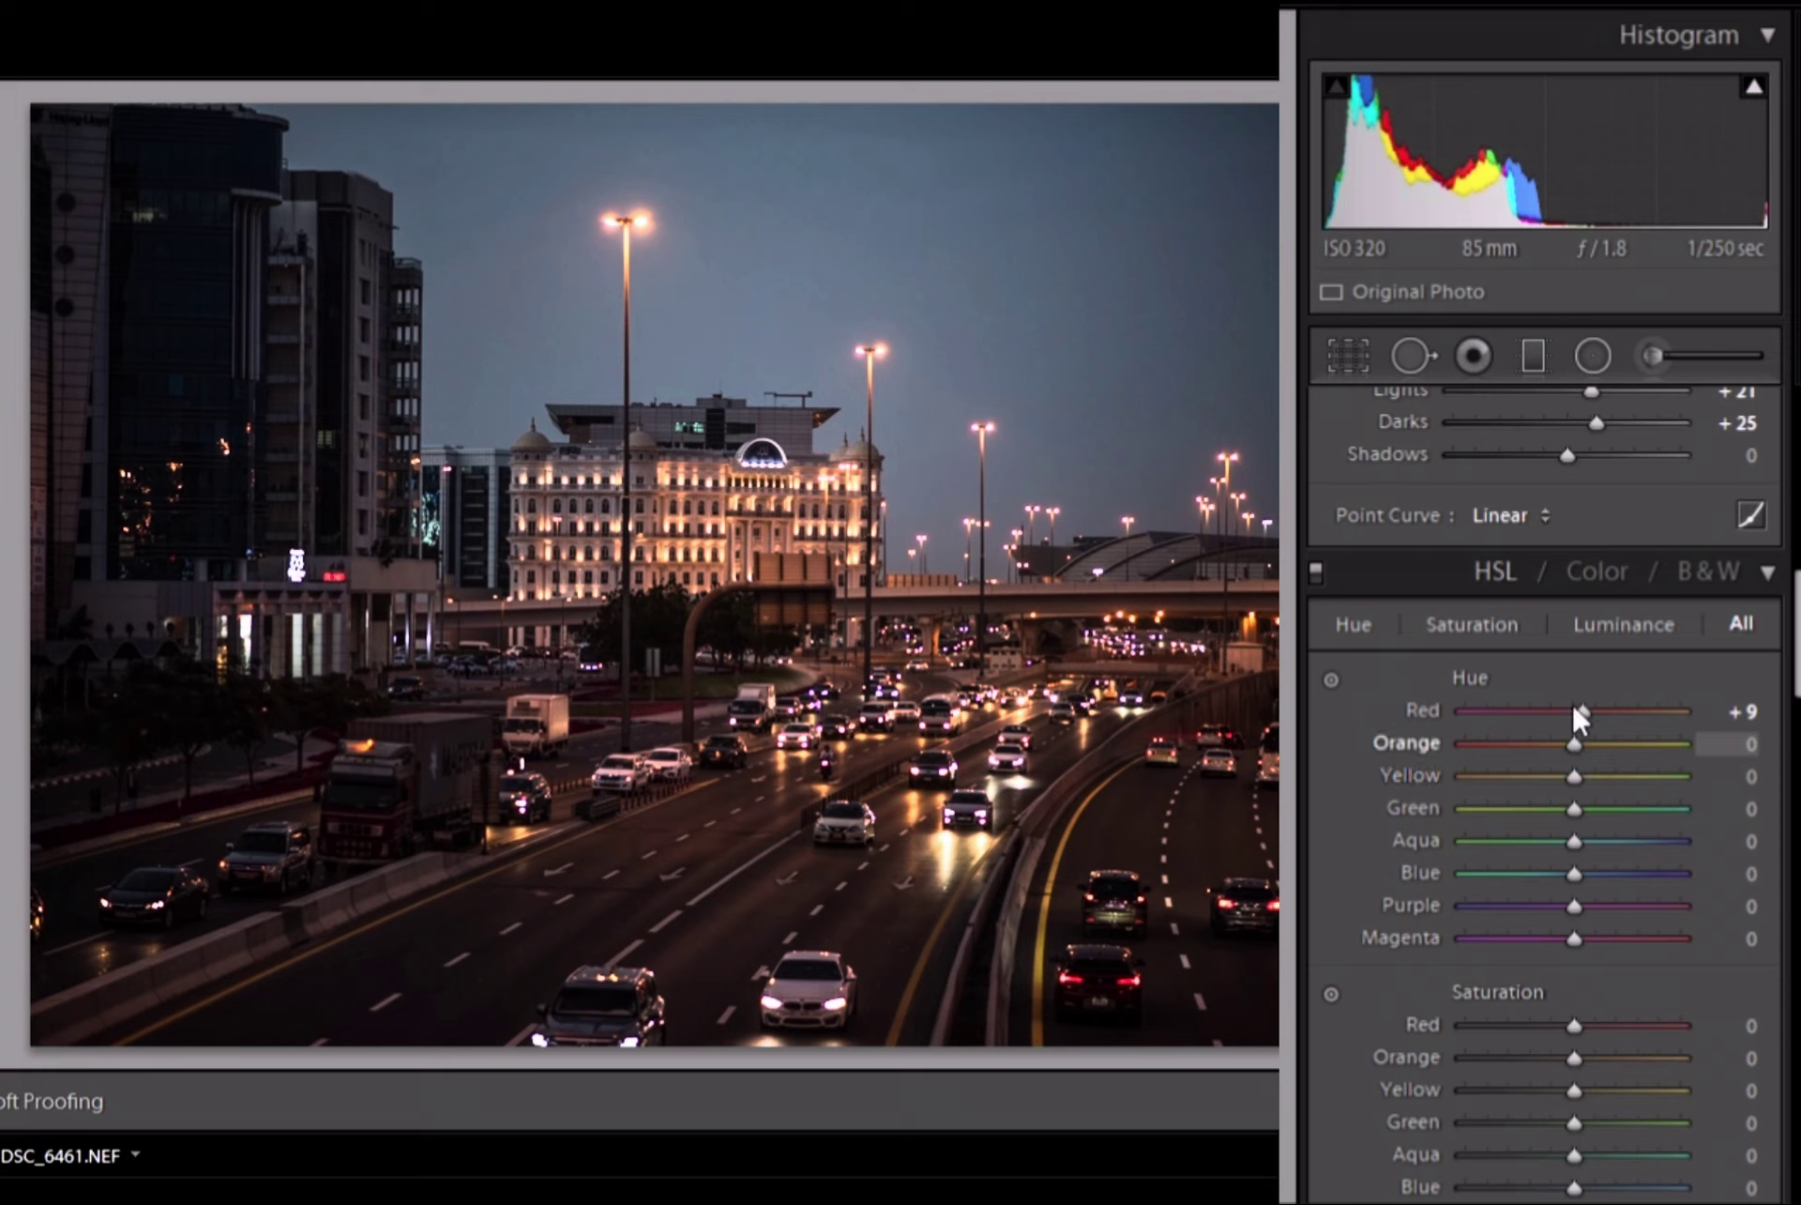
left_click_drag(1572, 713, 1563, 783)
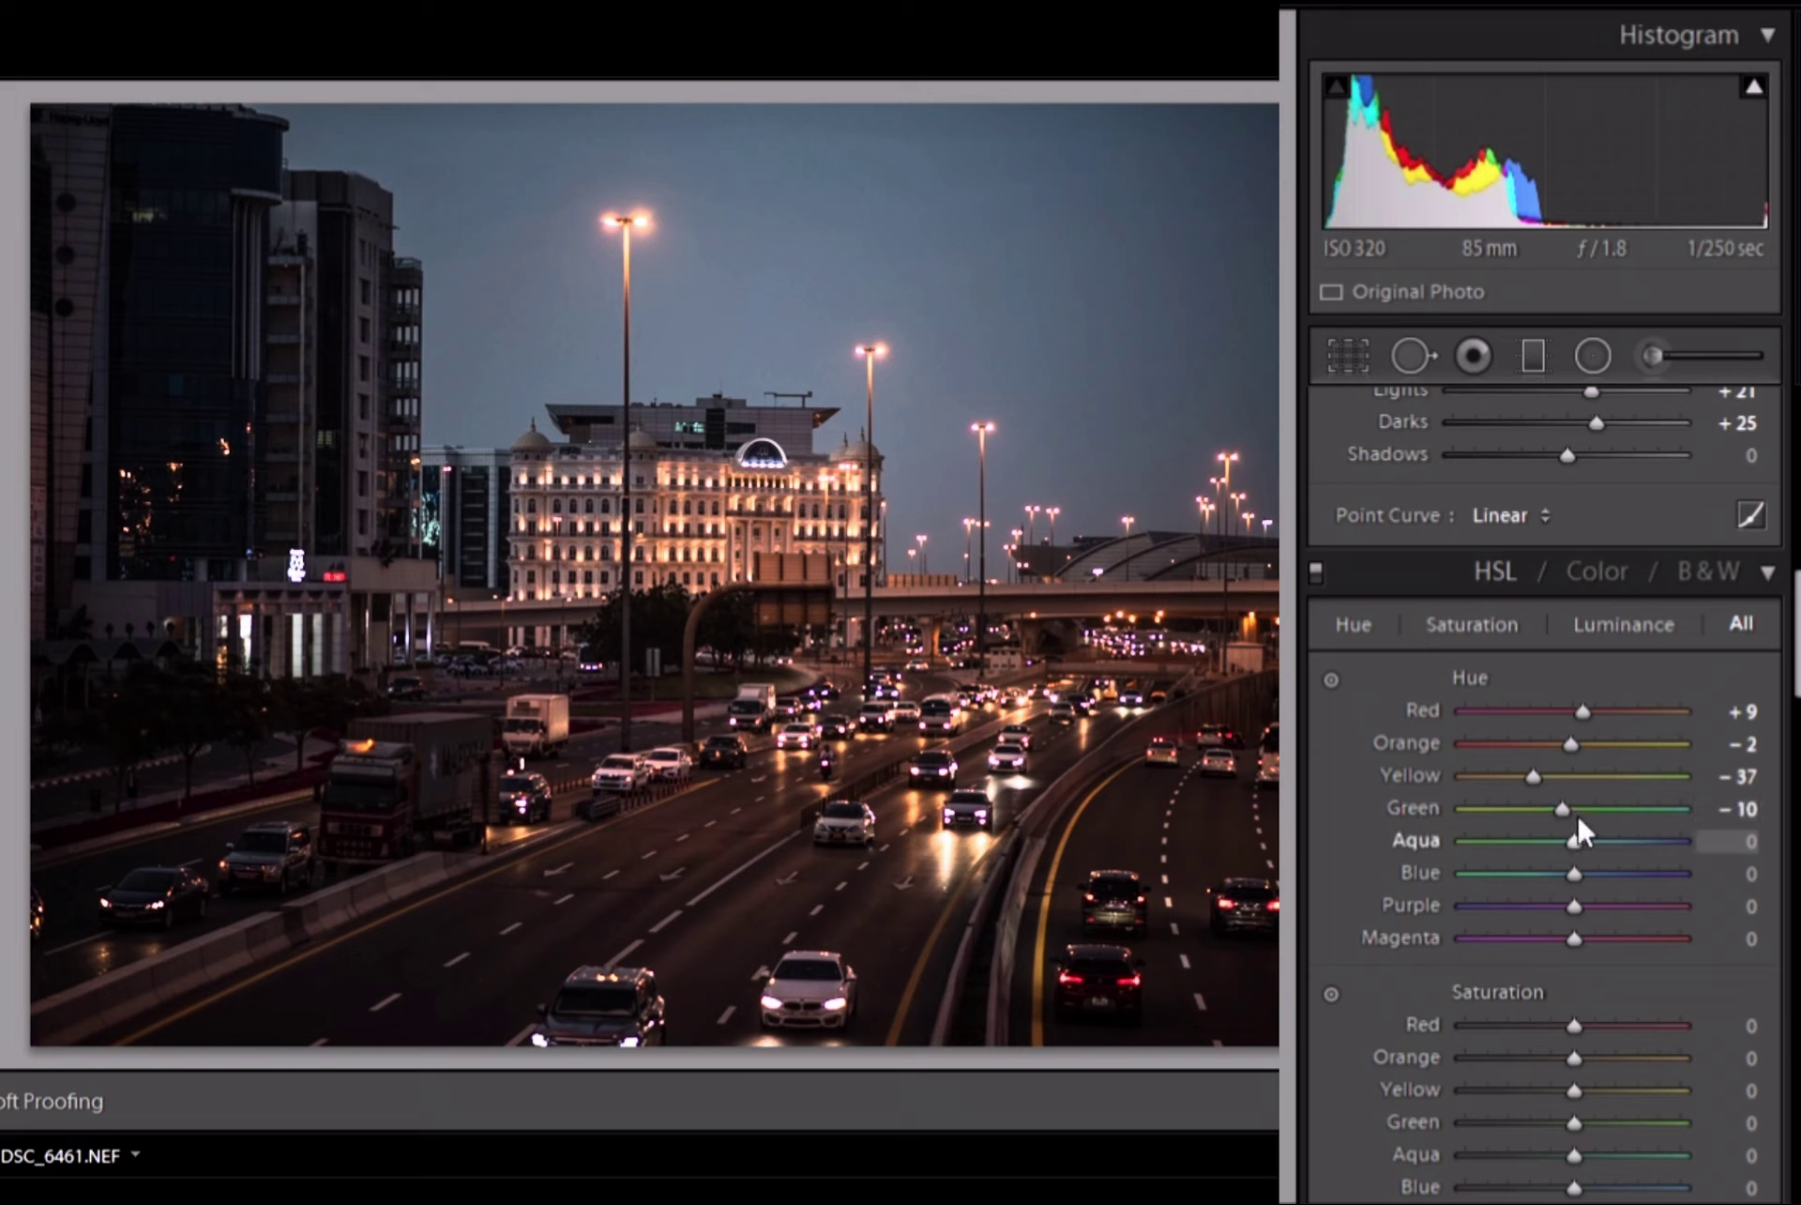
left_click_drag(1580, 808, 1581, 817)
left_click_drag(1574, 842, 1604, 903)
- Set the HSL saturation to Red −2, Orange −18, Yellow −34, Green −64, Aqua −9, Blue +29 and Magenta −20
scroll(1497, 975, "down", 3)
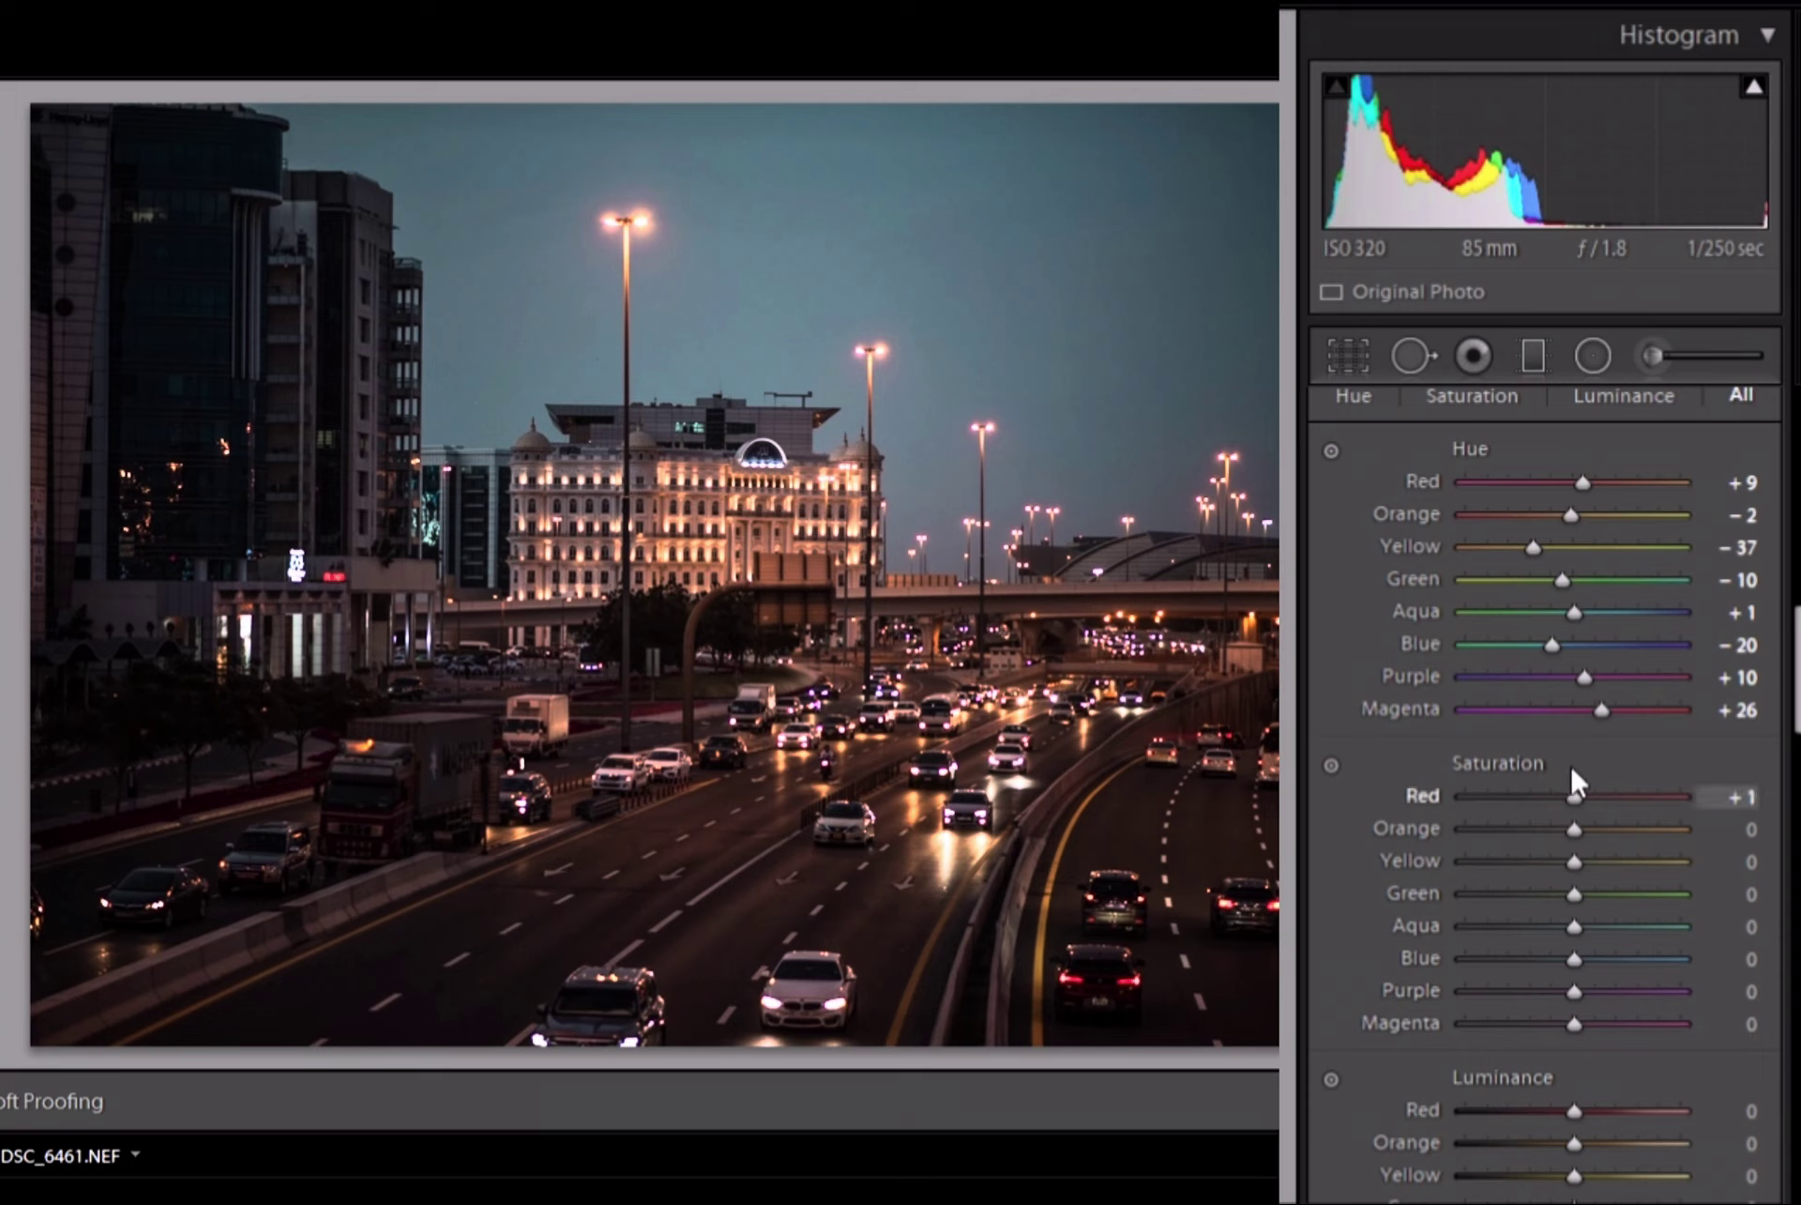
left_click_drag(1569, 778, 1568, 781)
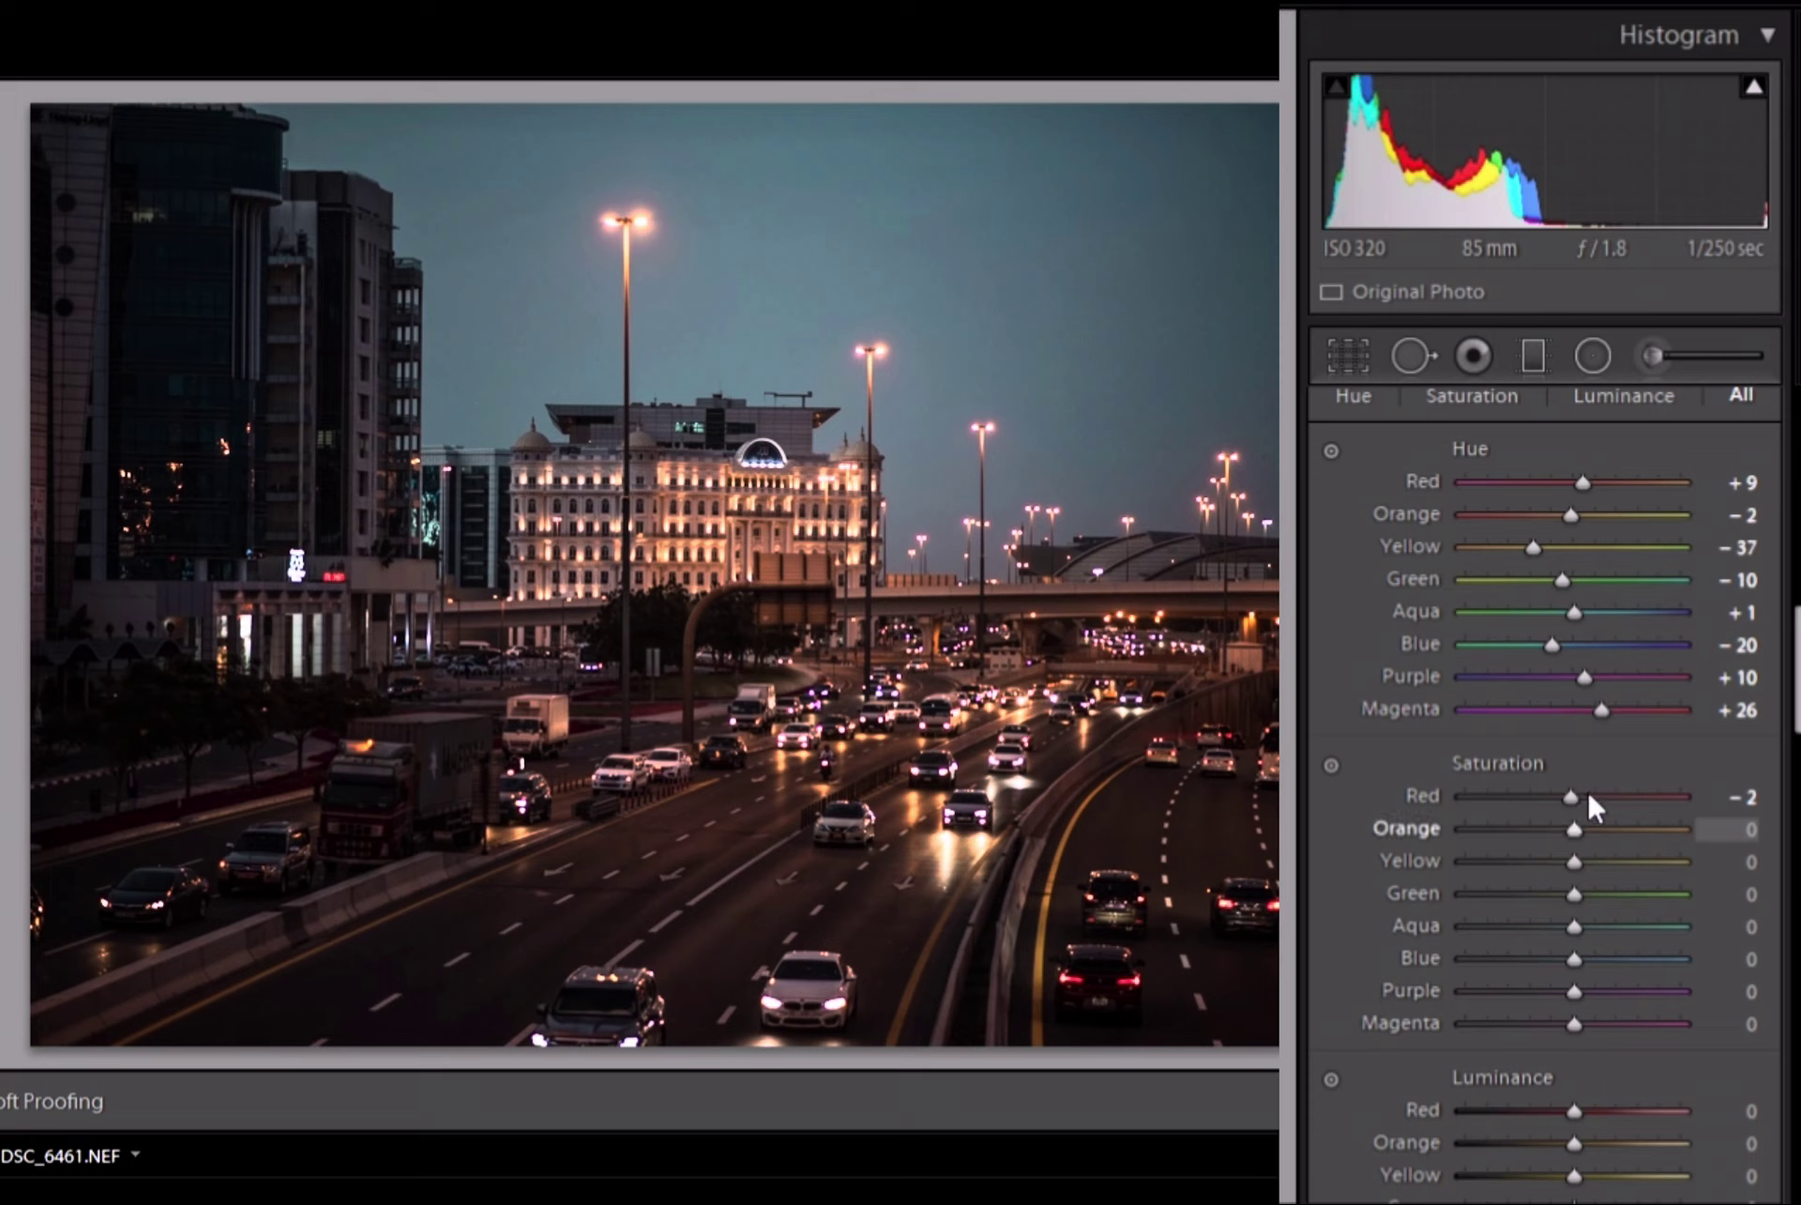
left_click_drag(1570, 794, 1535, 858)
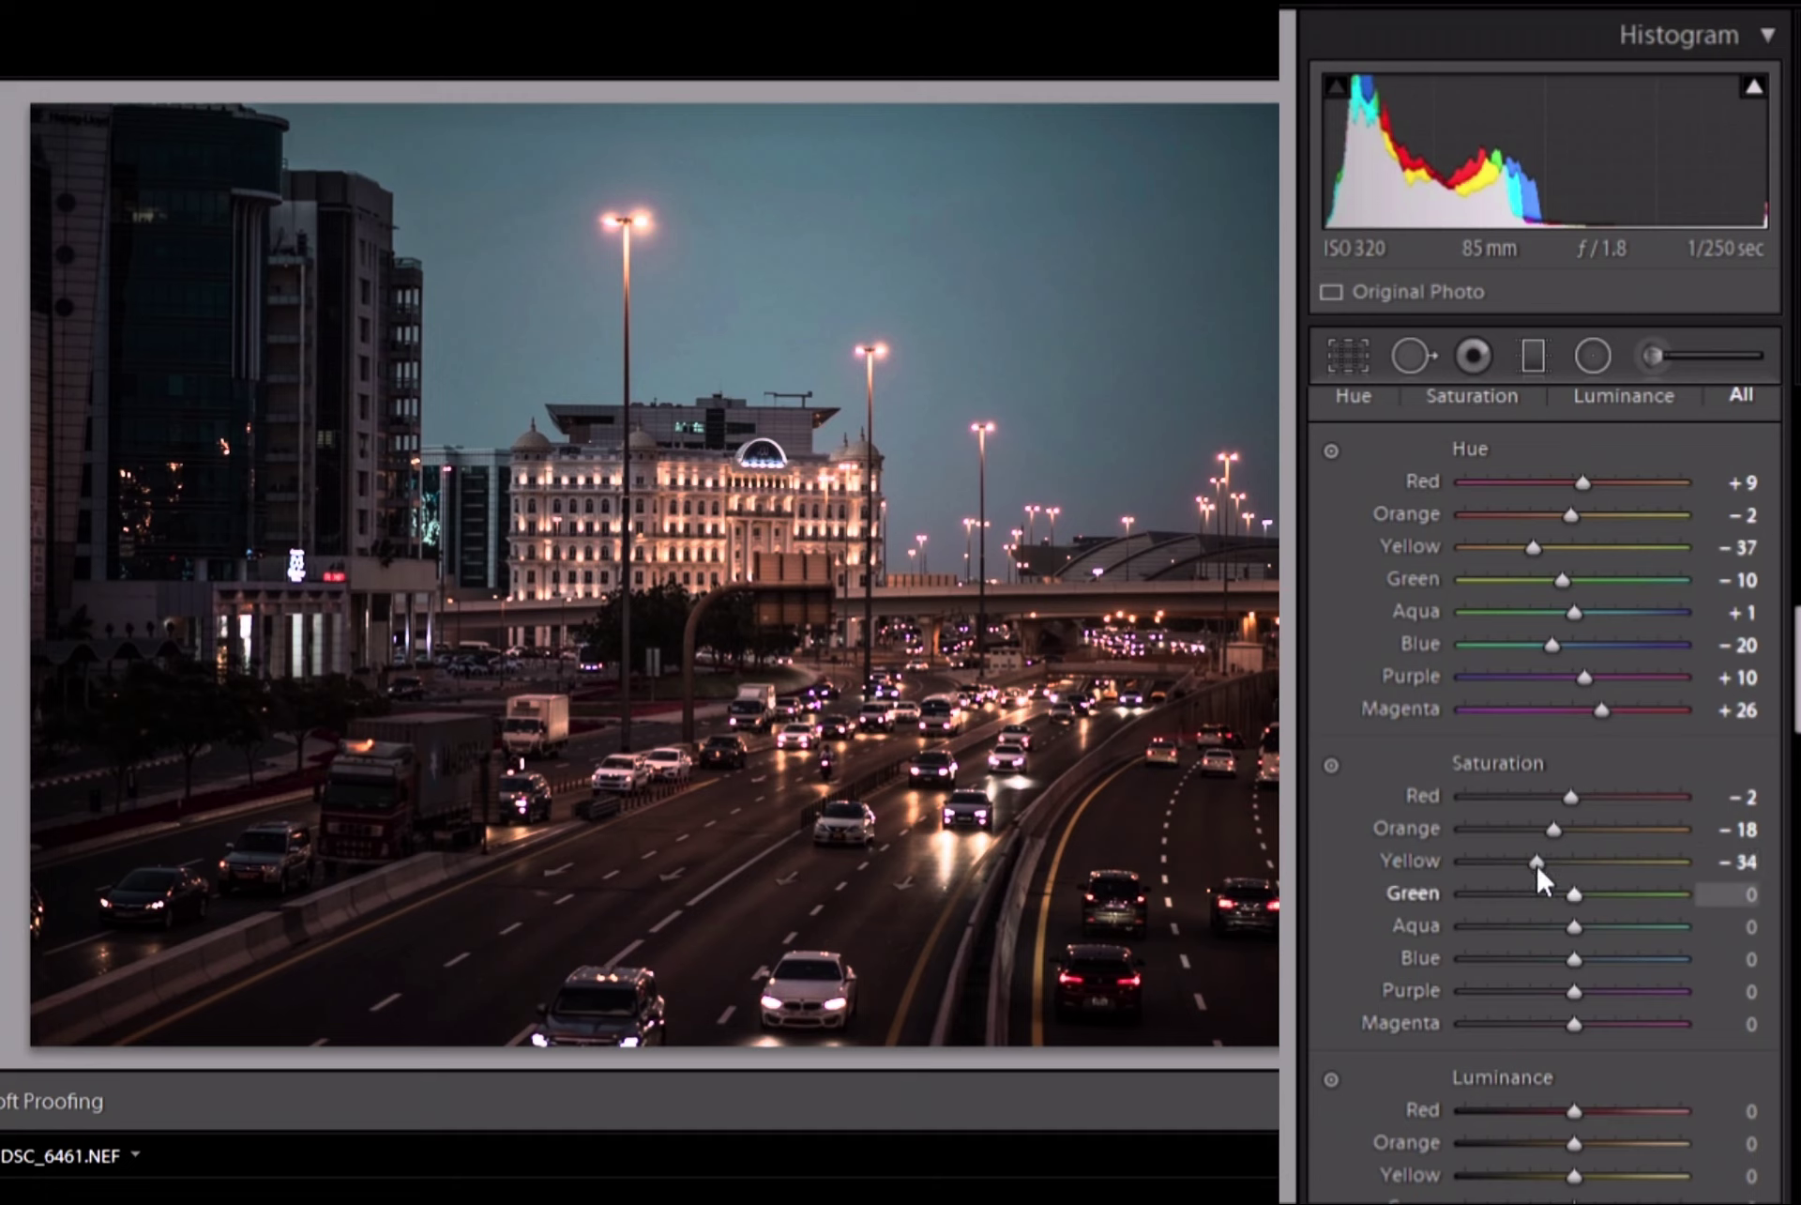
left_click_drag(1576, 863, 1505, 877)
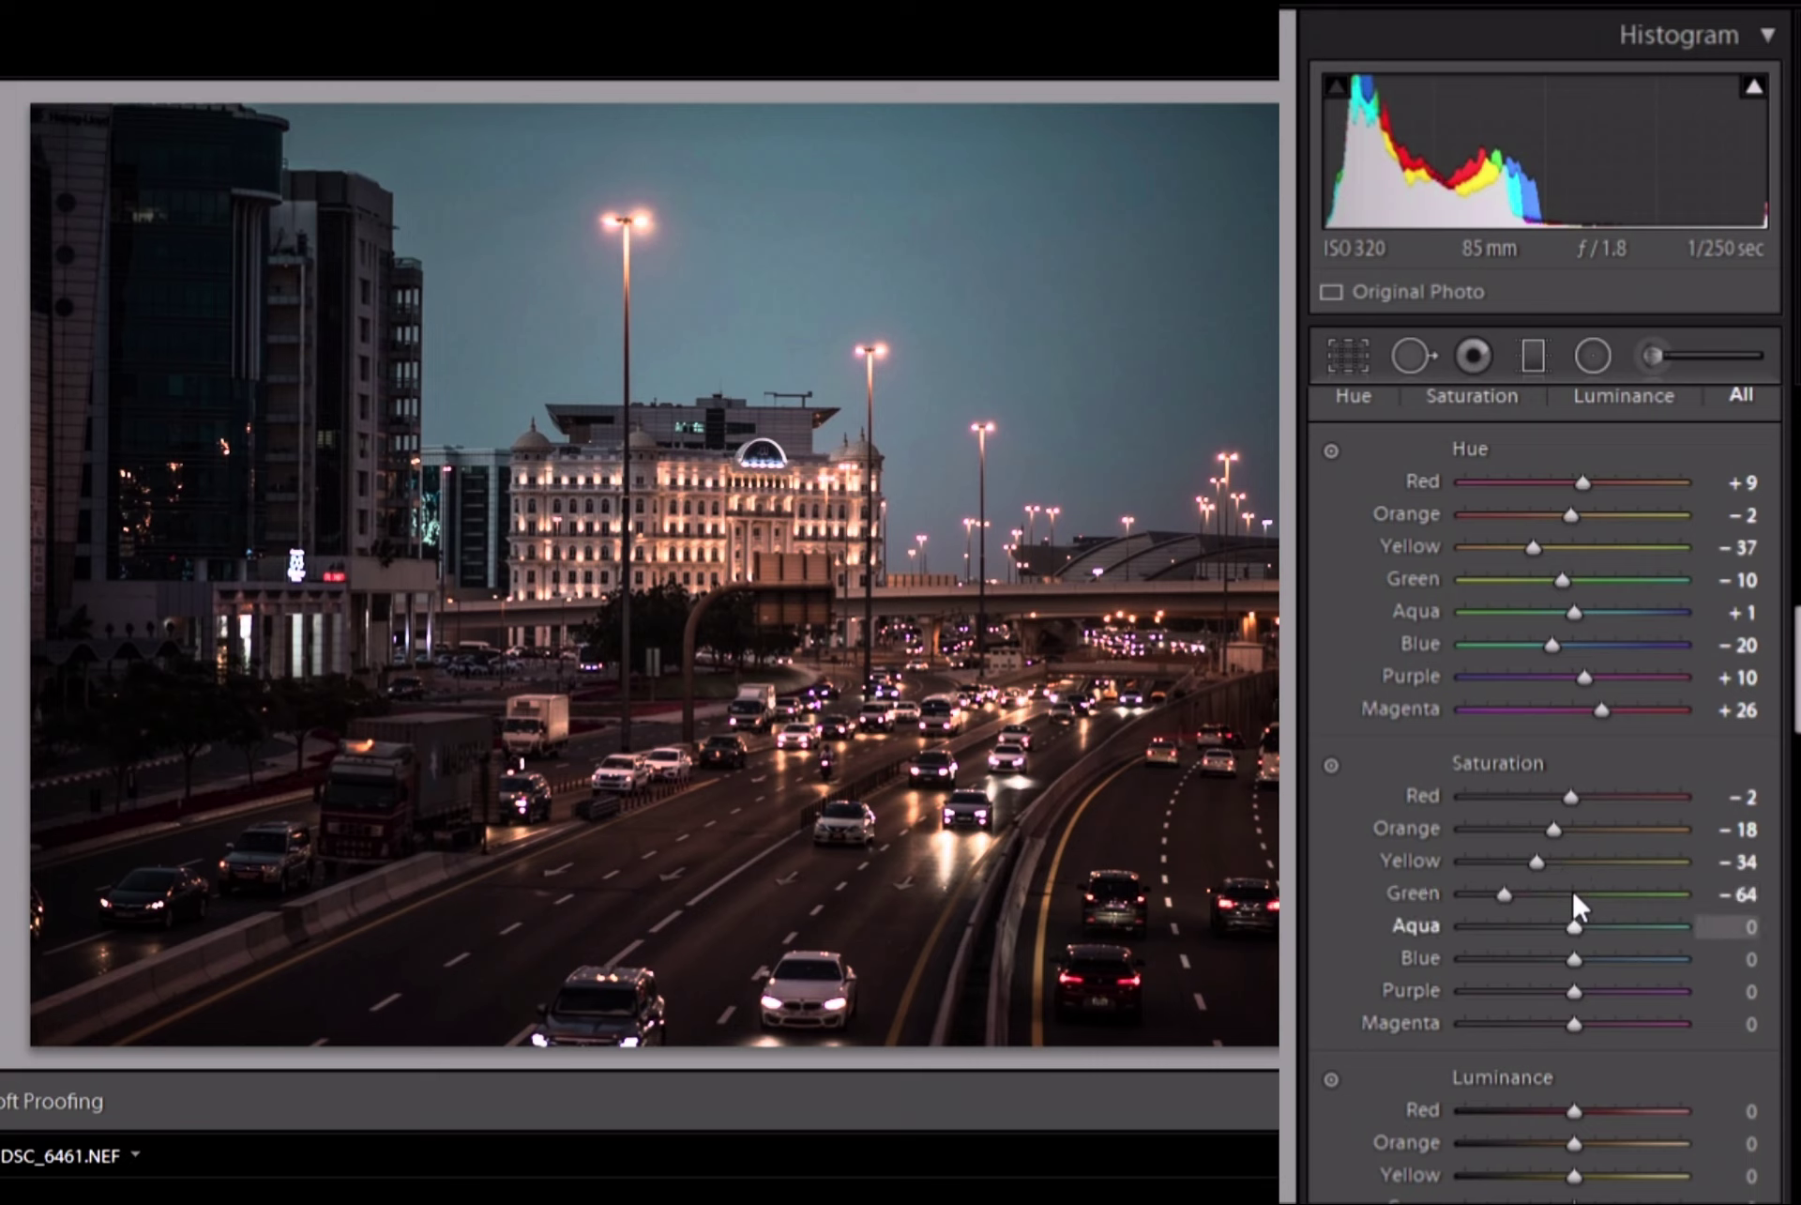
left_click_drag(1574, 914, 1606, 933)
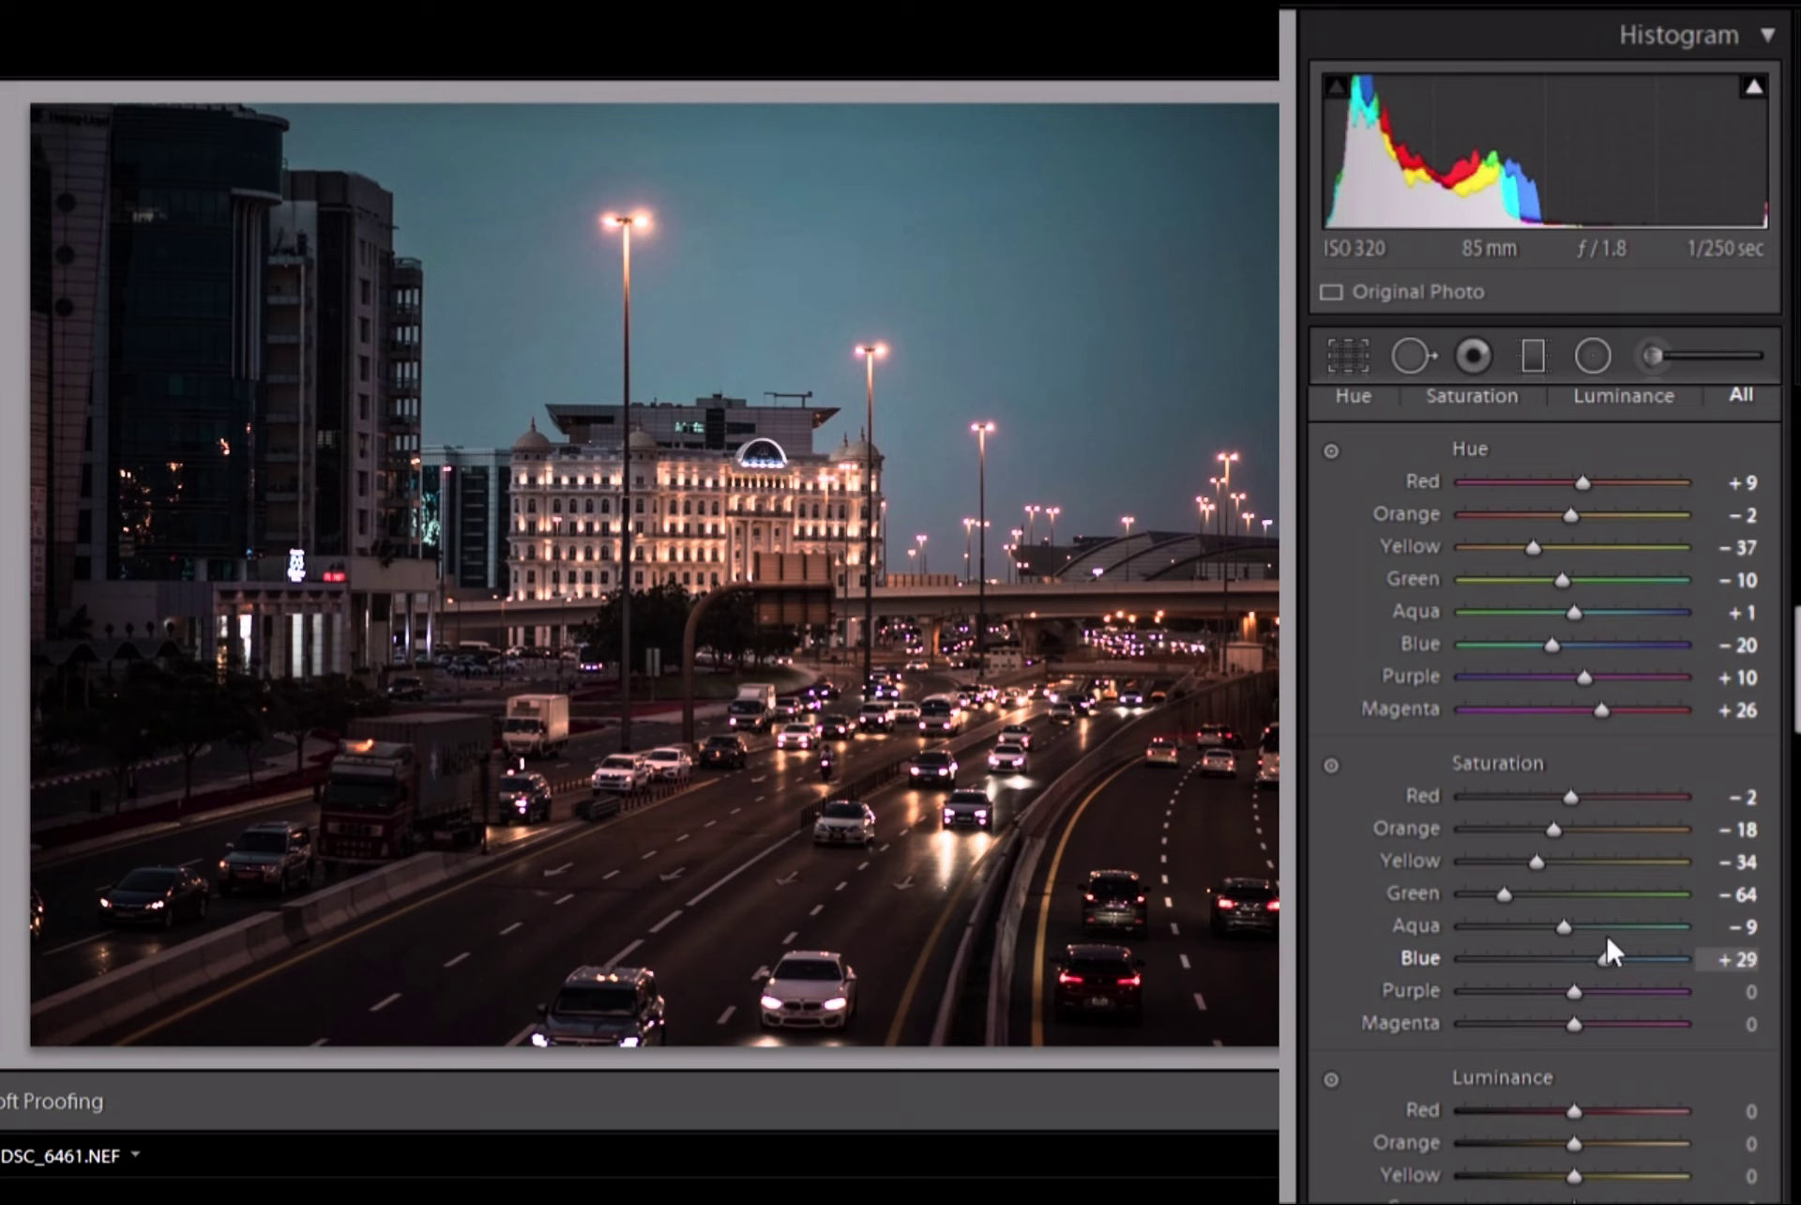
left_click_drag(1573, 1024, 1548, 995)
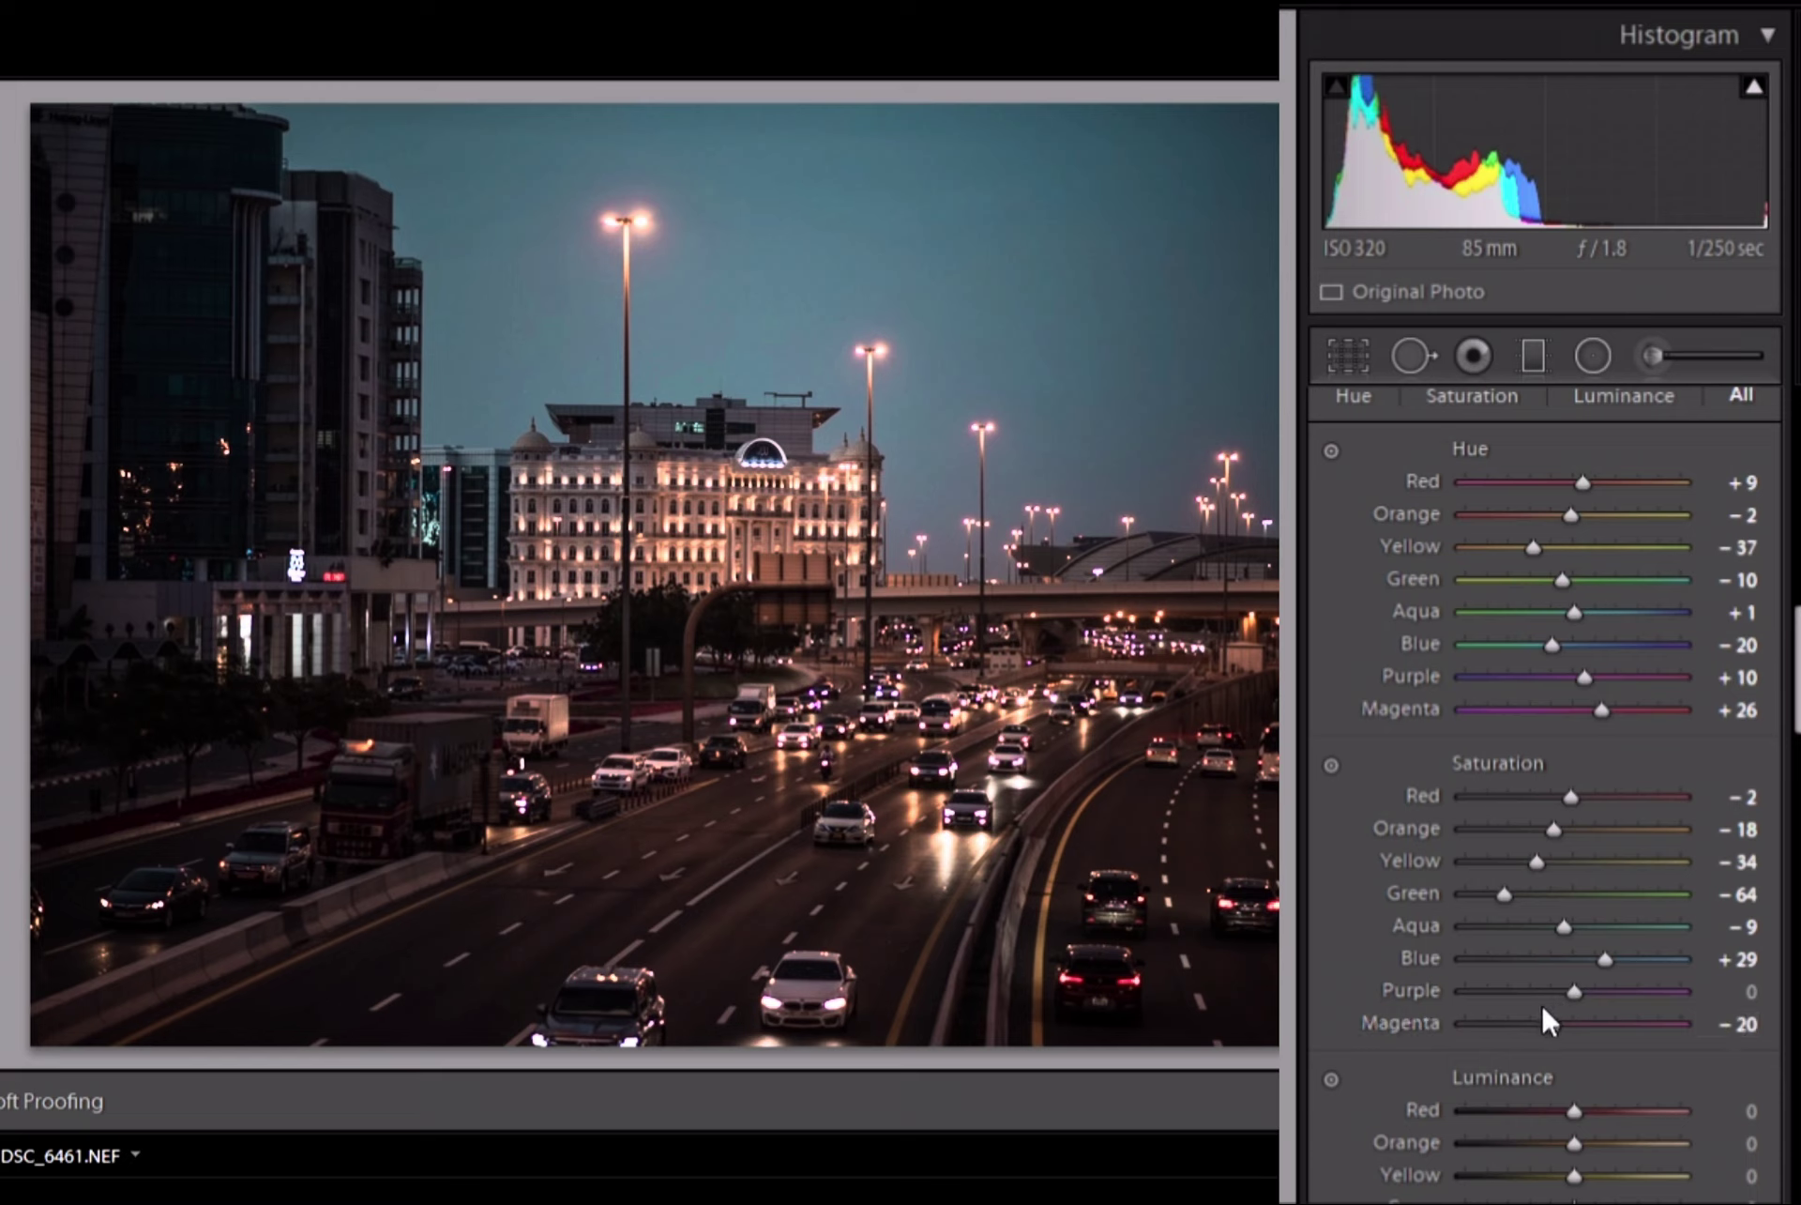
- Set the HSL luminance to Red +15, Orange −9, Yellow +10, Green −23 and Blue +12
scroll(1482, 949, "down", 5)
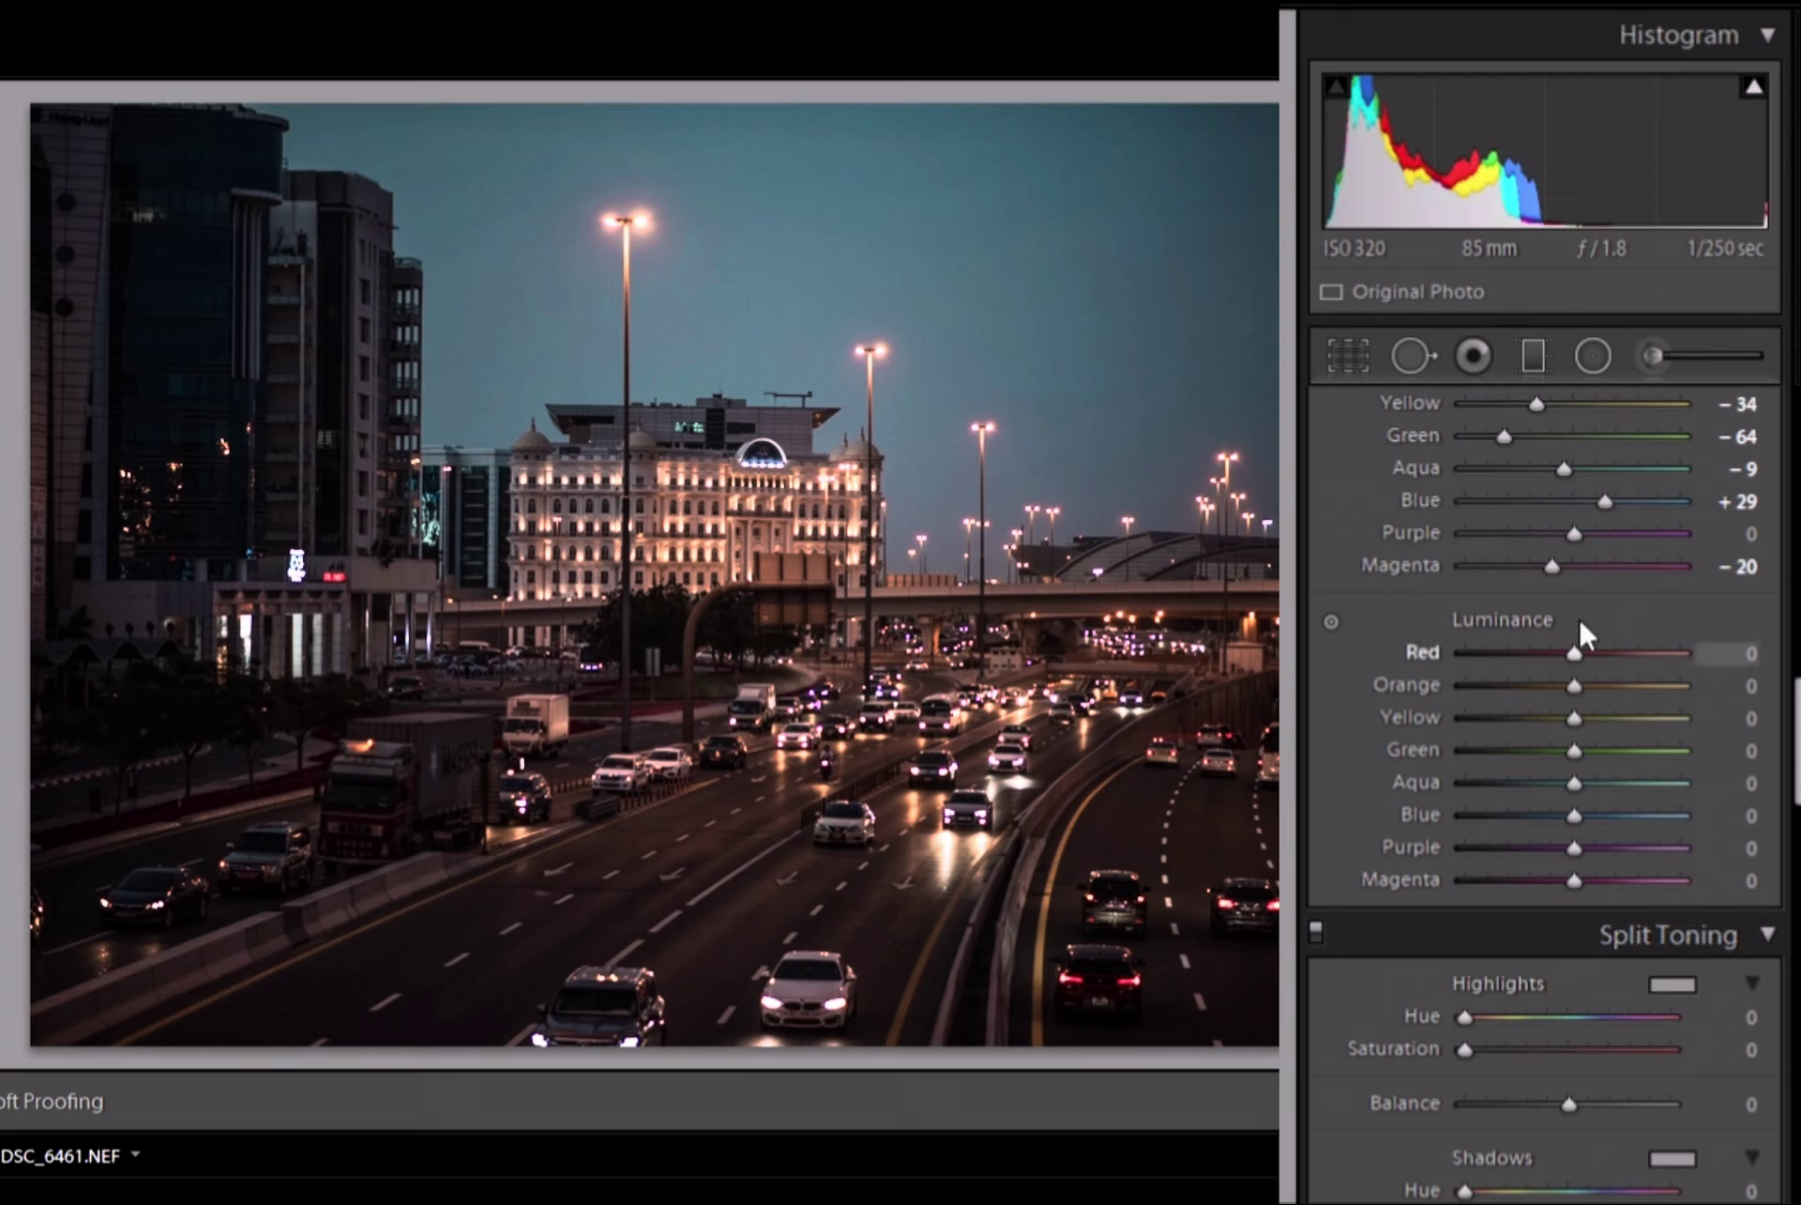
left_click_drag(1576, 642, 1548, 750)
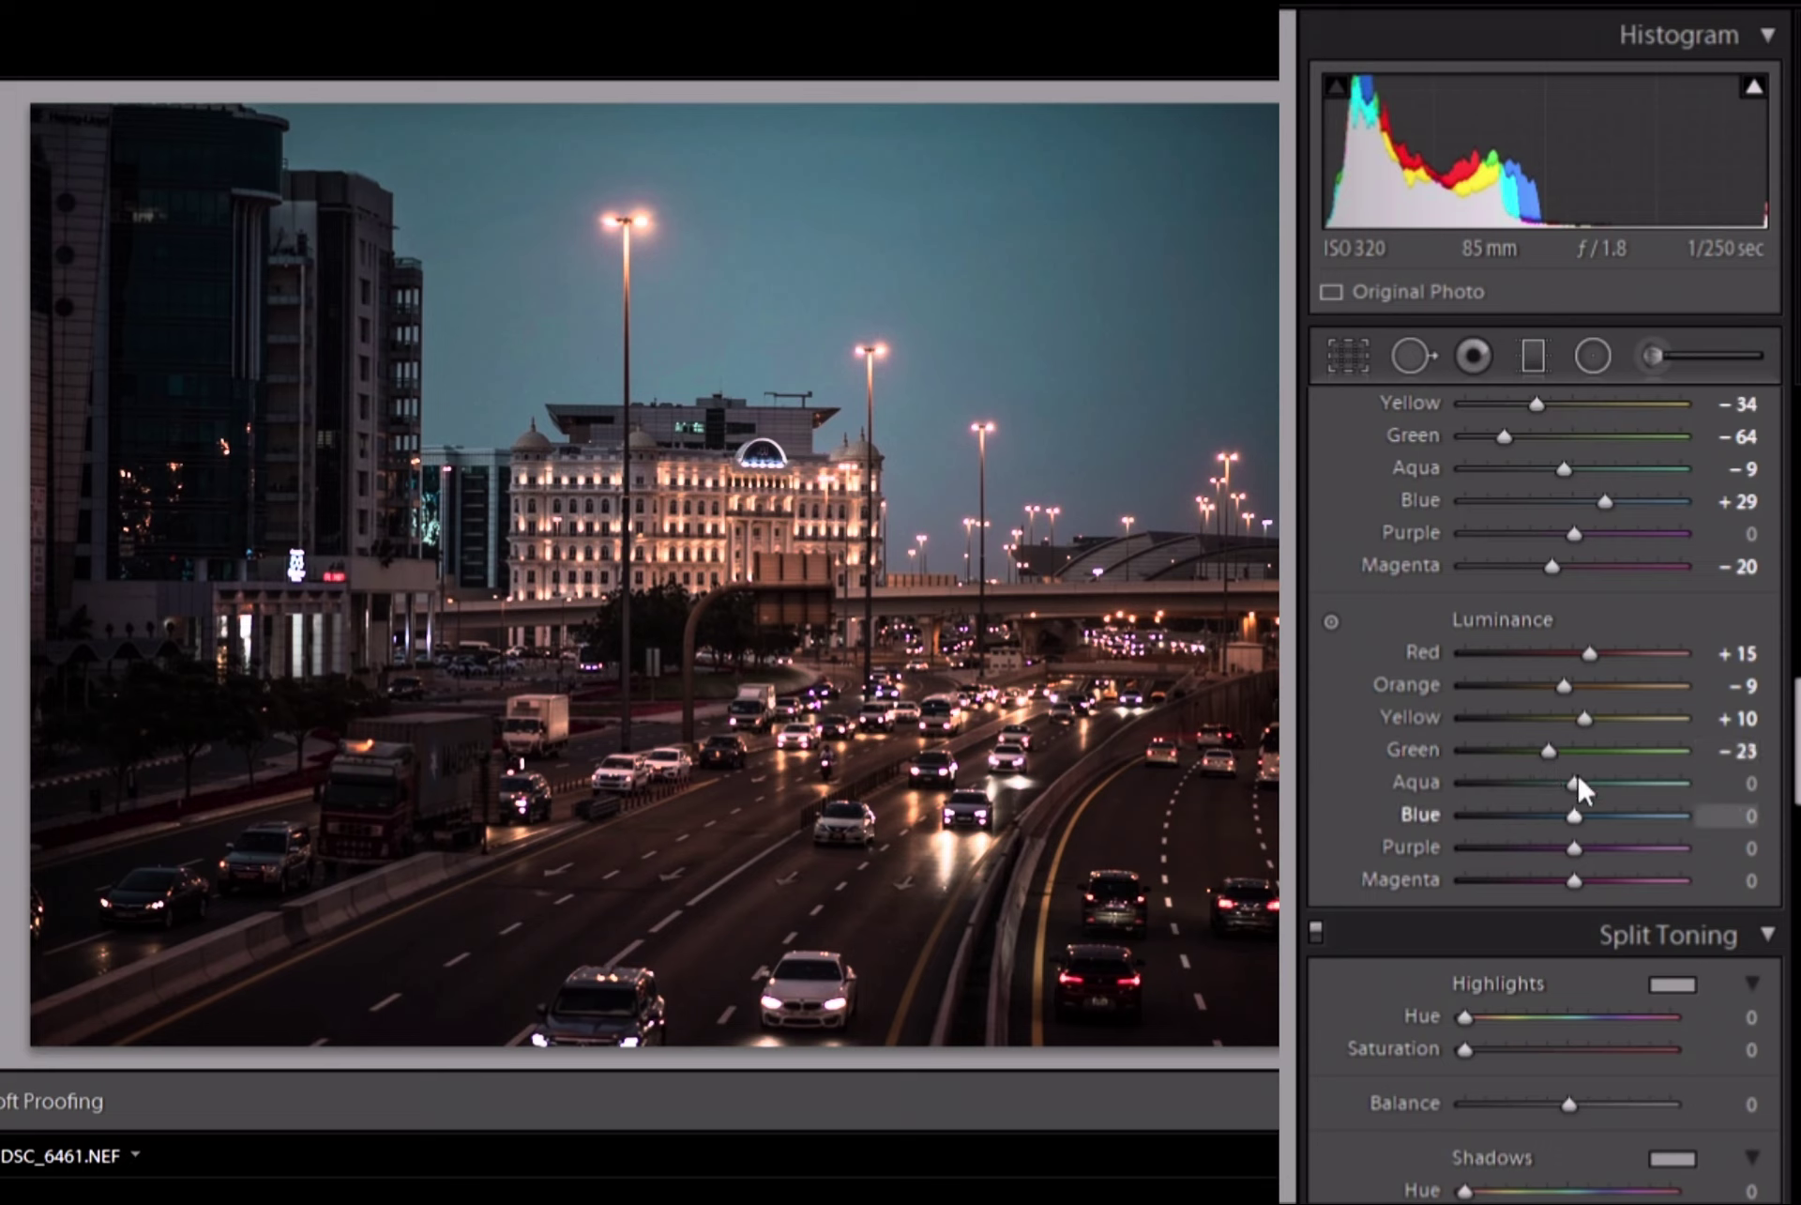
left_click_drag(1579, 778, 1591, 779)
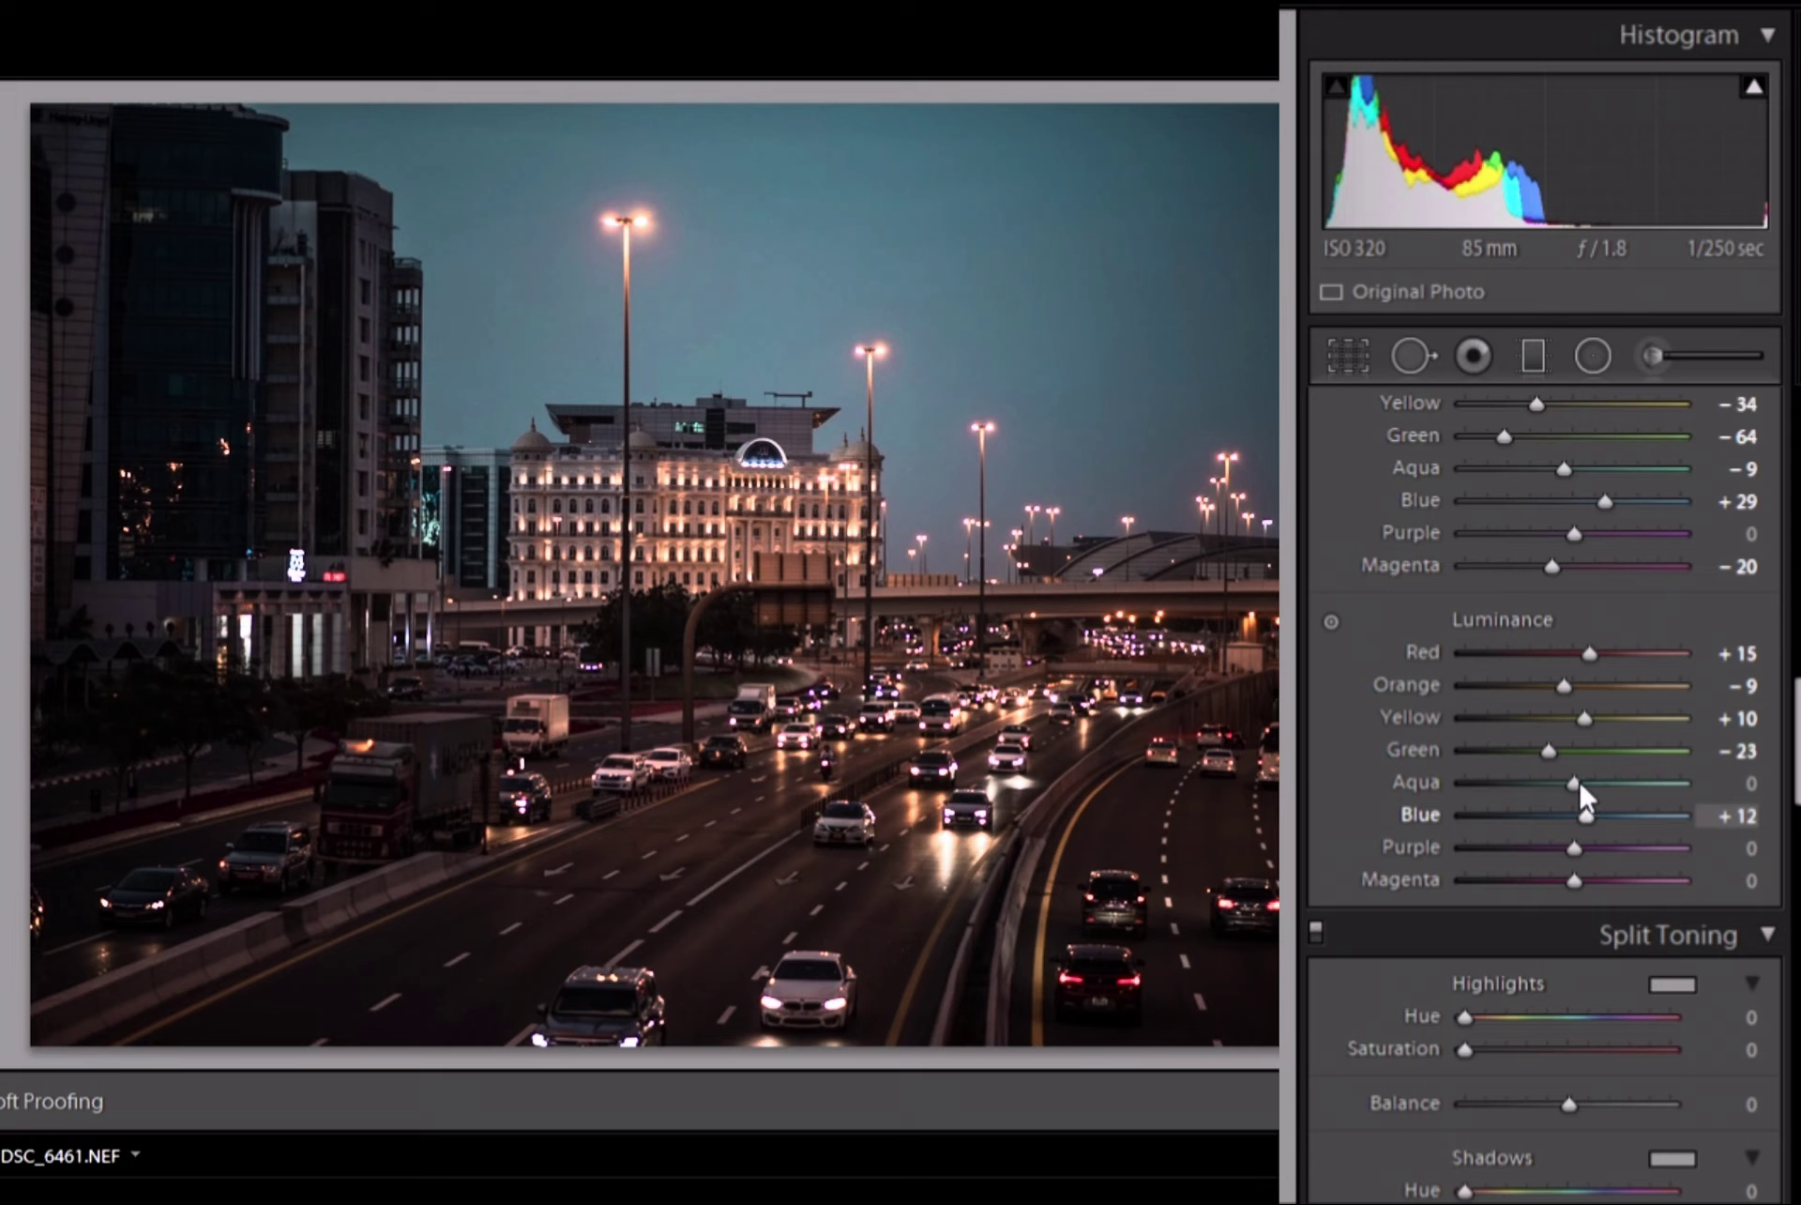
- Tint the highlights blue with split toning, using hue 214 and saturation 37
scroll(1396, 838, "down", 3)
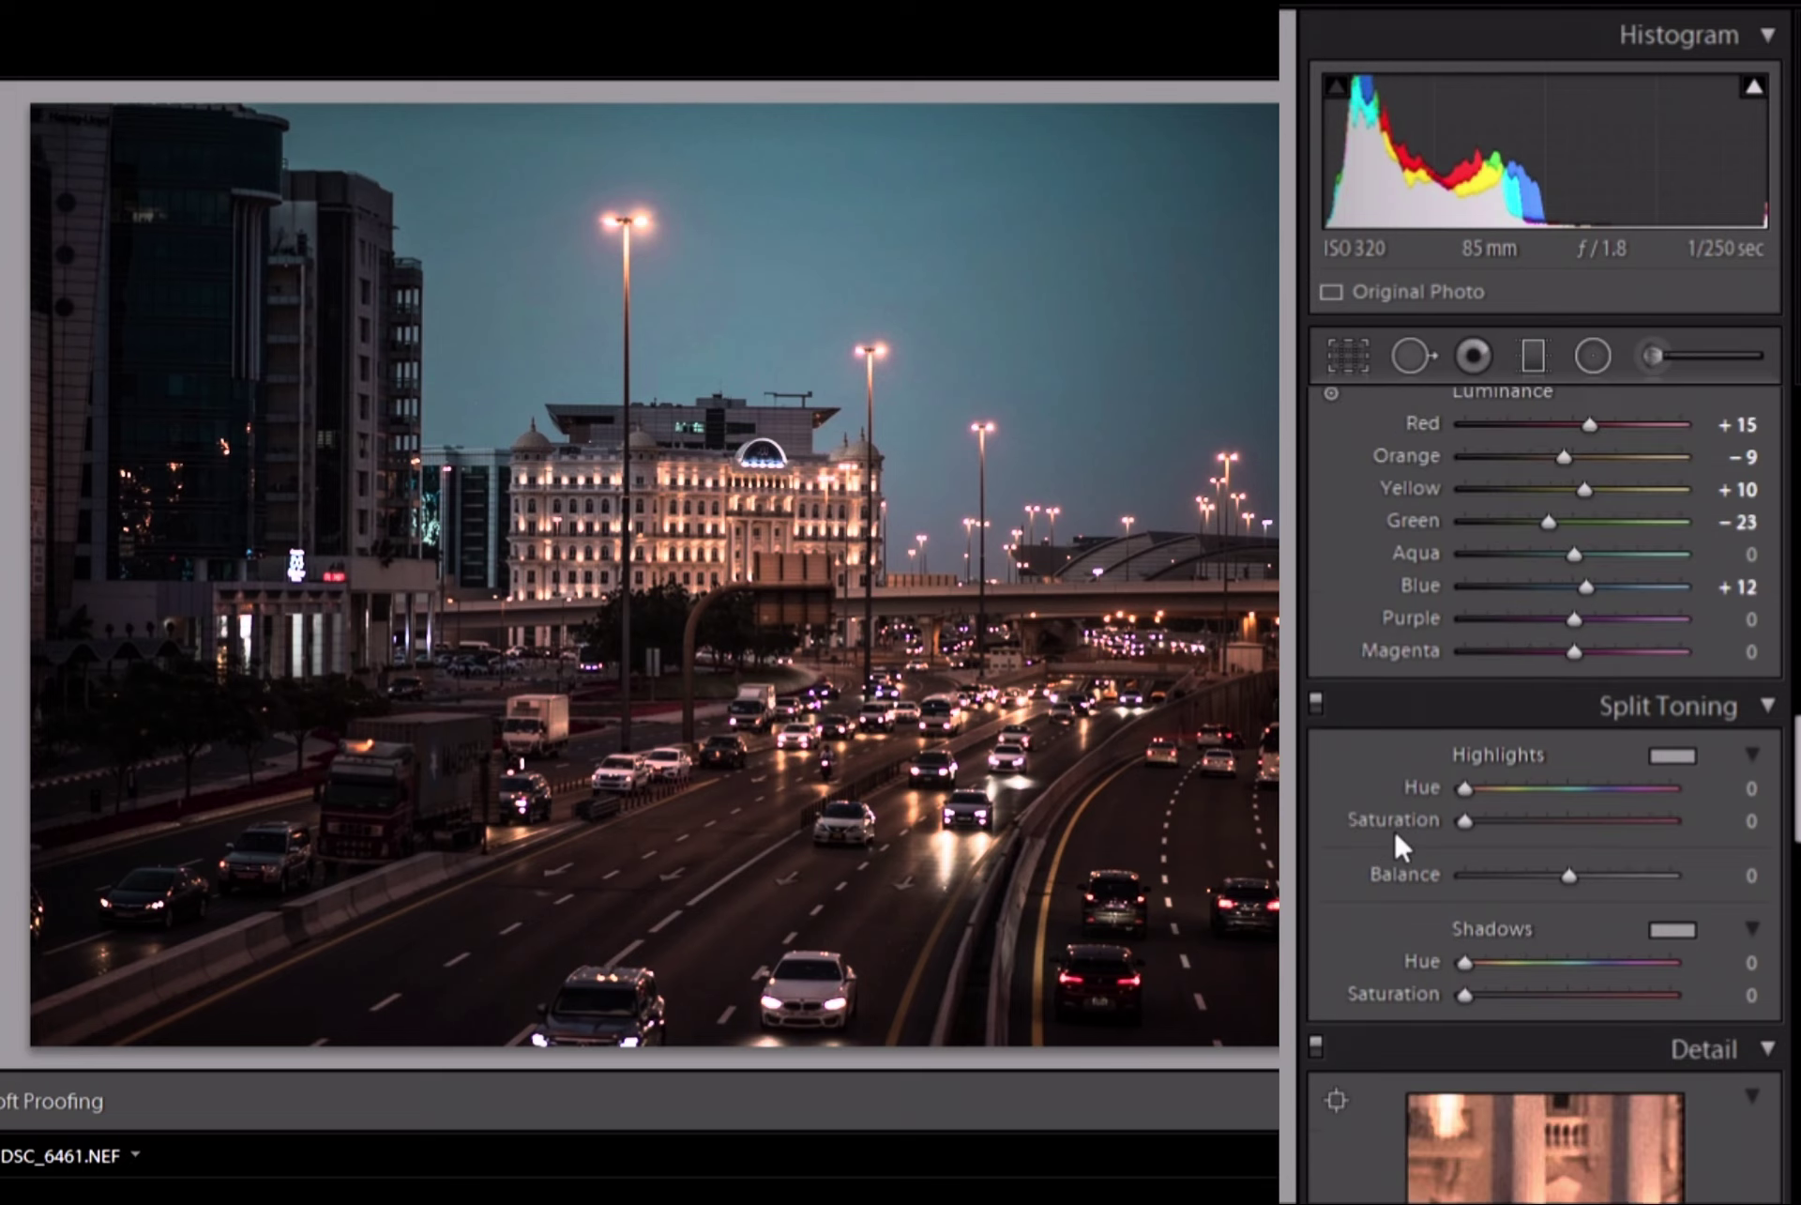
left_click_drag(1672, 755, 1325, 861)
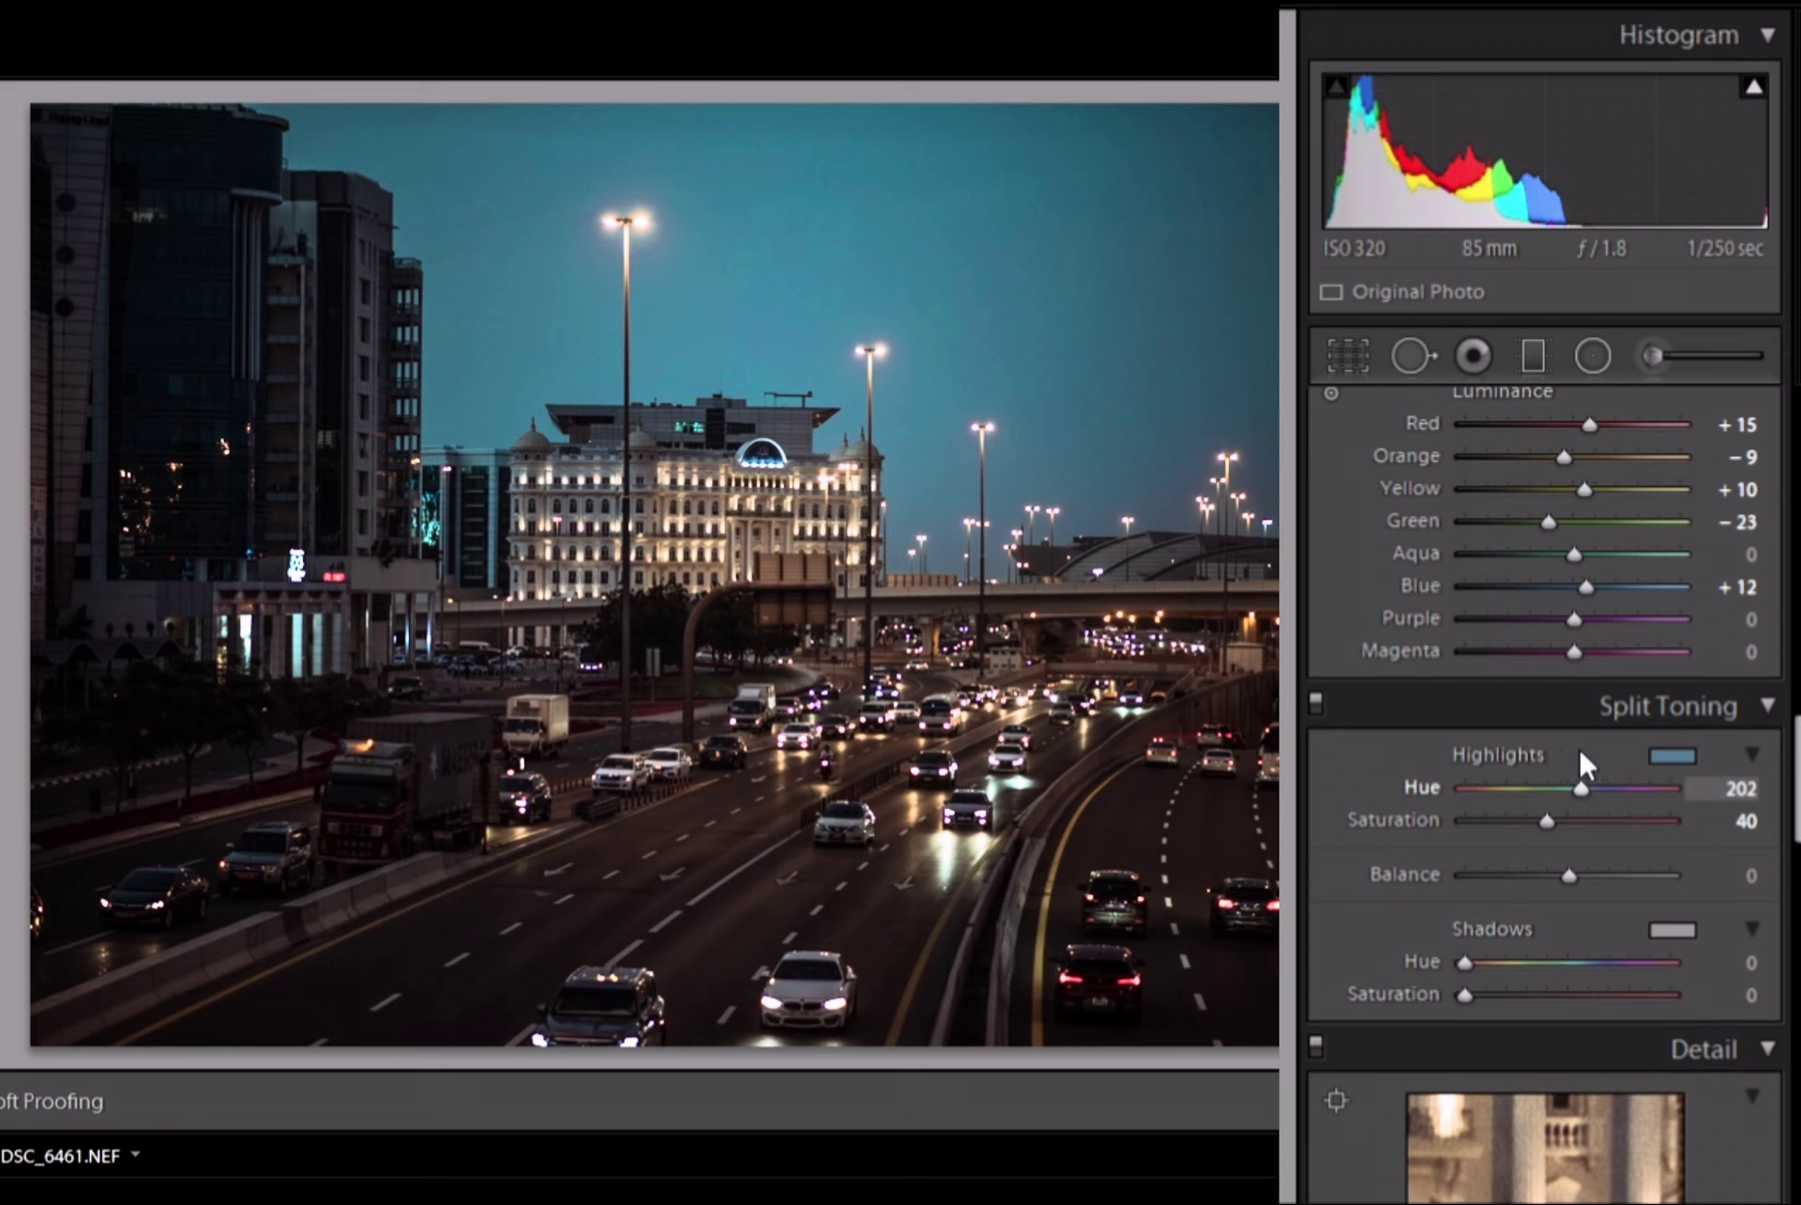
left_click_drag(1578, 746, 1585, 756)
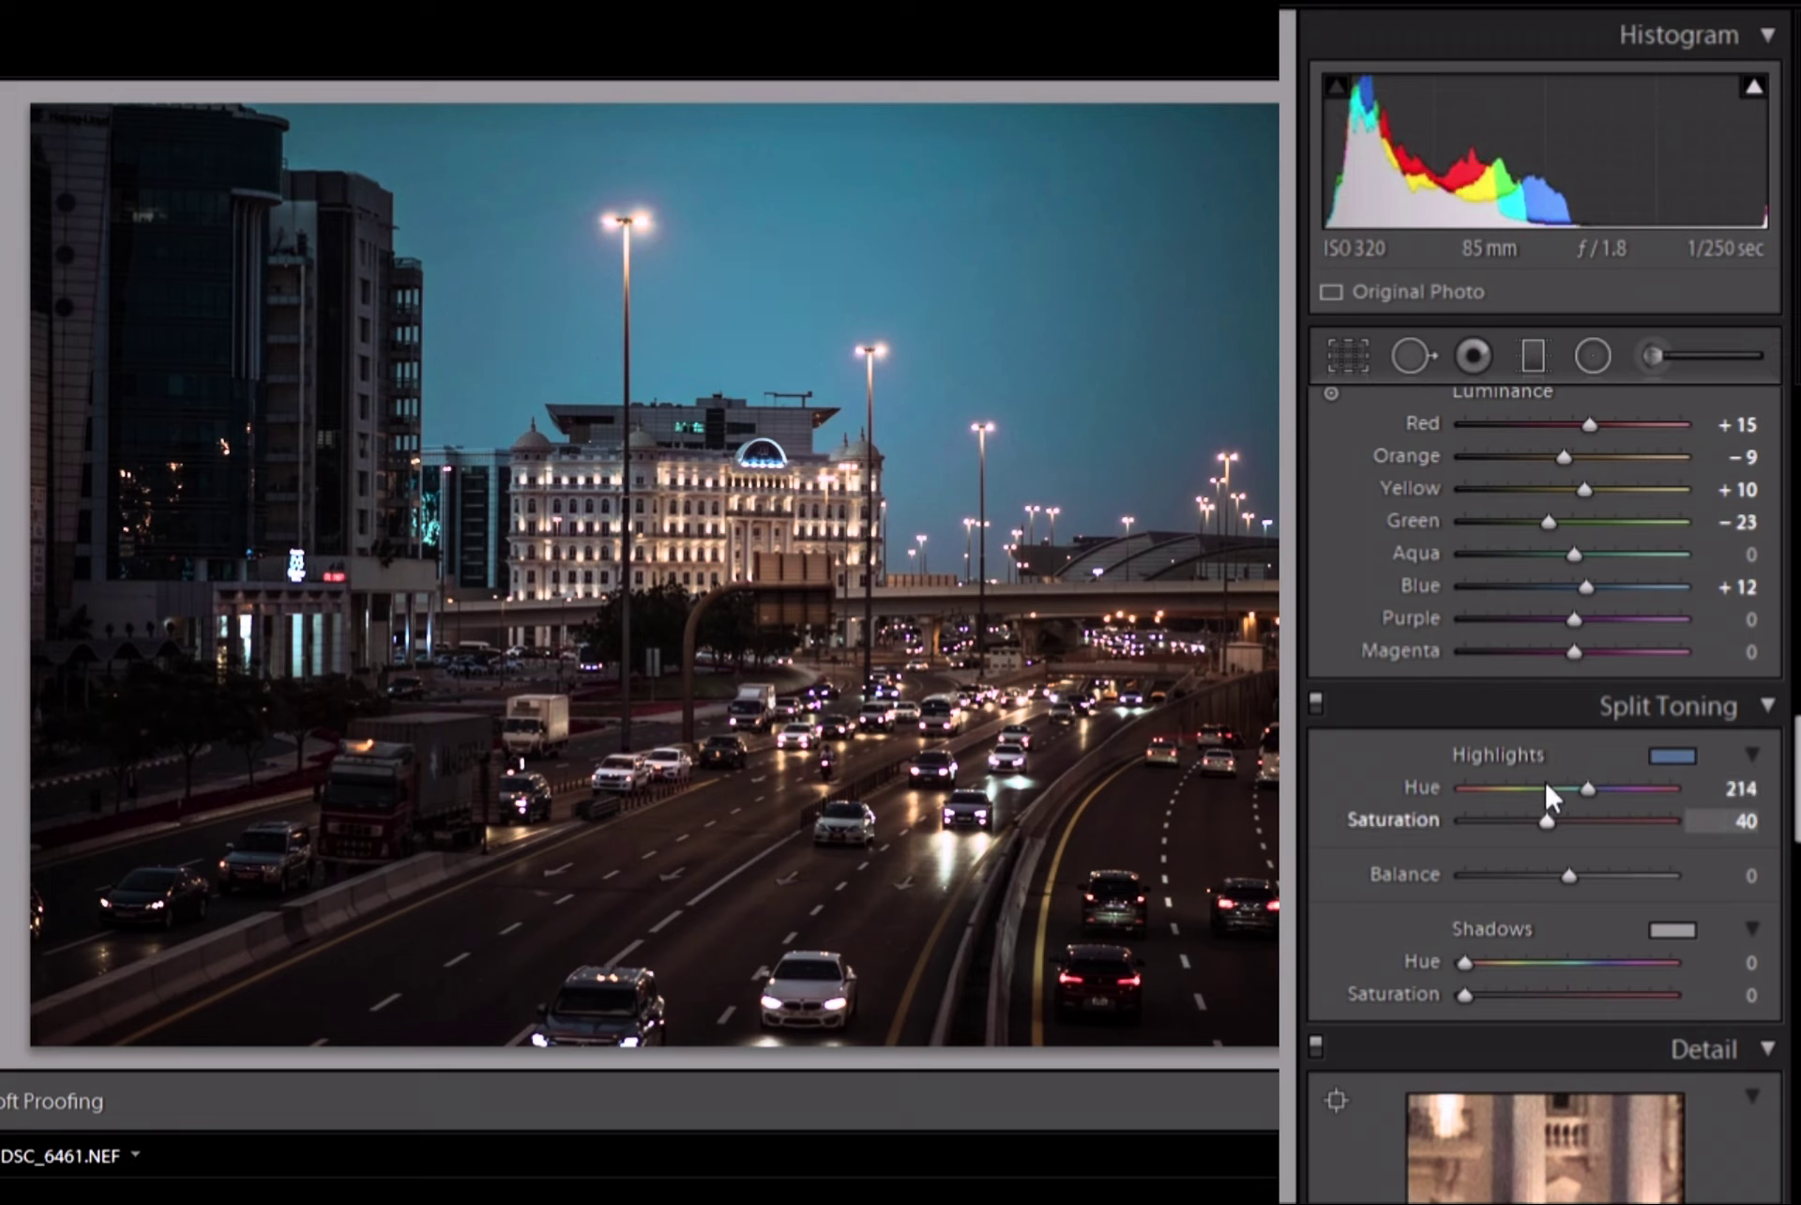
left_click_drag(1544, 796, 1540, 791)
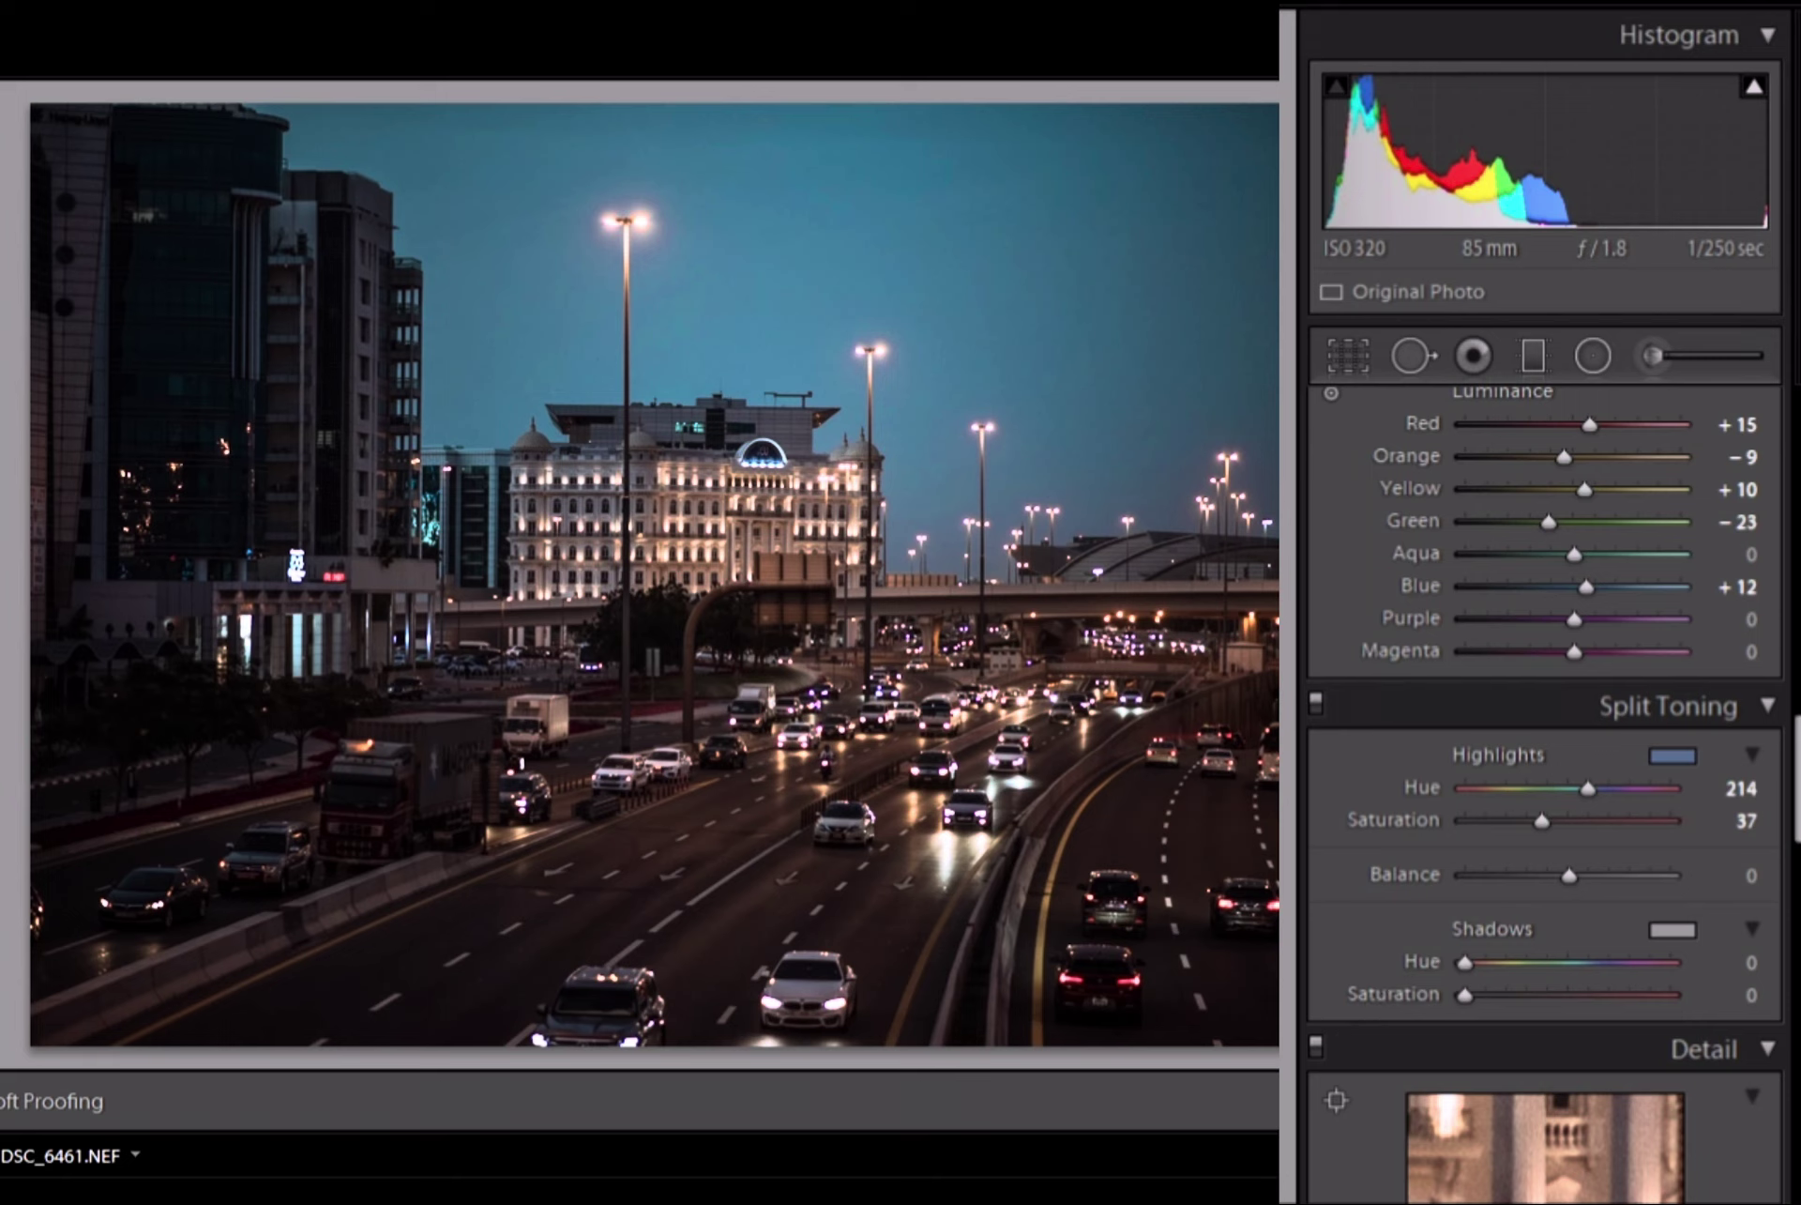
- Tint the shadows with split toning, using hue 57 and saturation 13
mouse_move(1464, 963)
left_mouse_down()
mouse_move(1491, 962)
mouse_move(1493, 995)
mouse_move(1493, 962)
left_mouse_up()
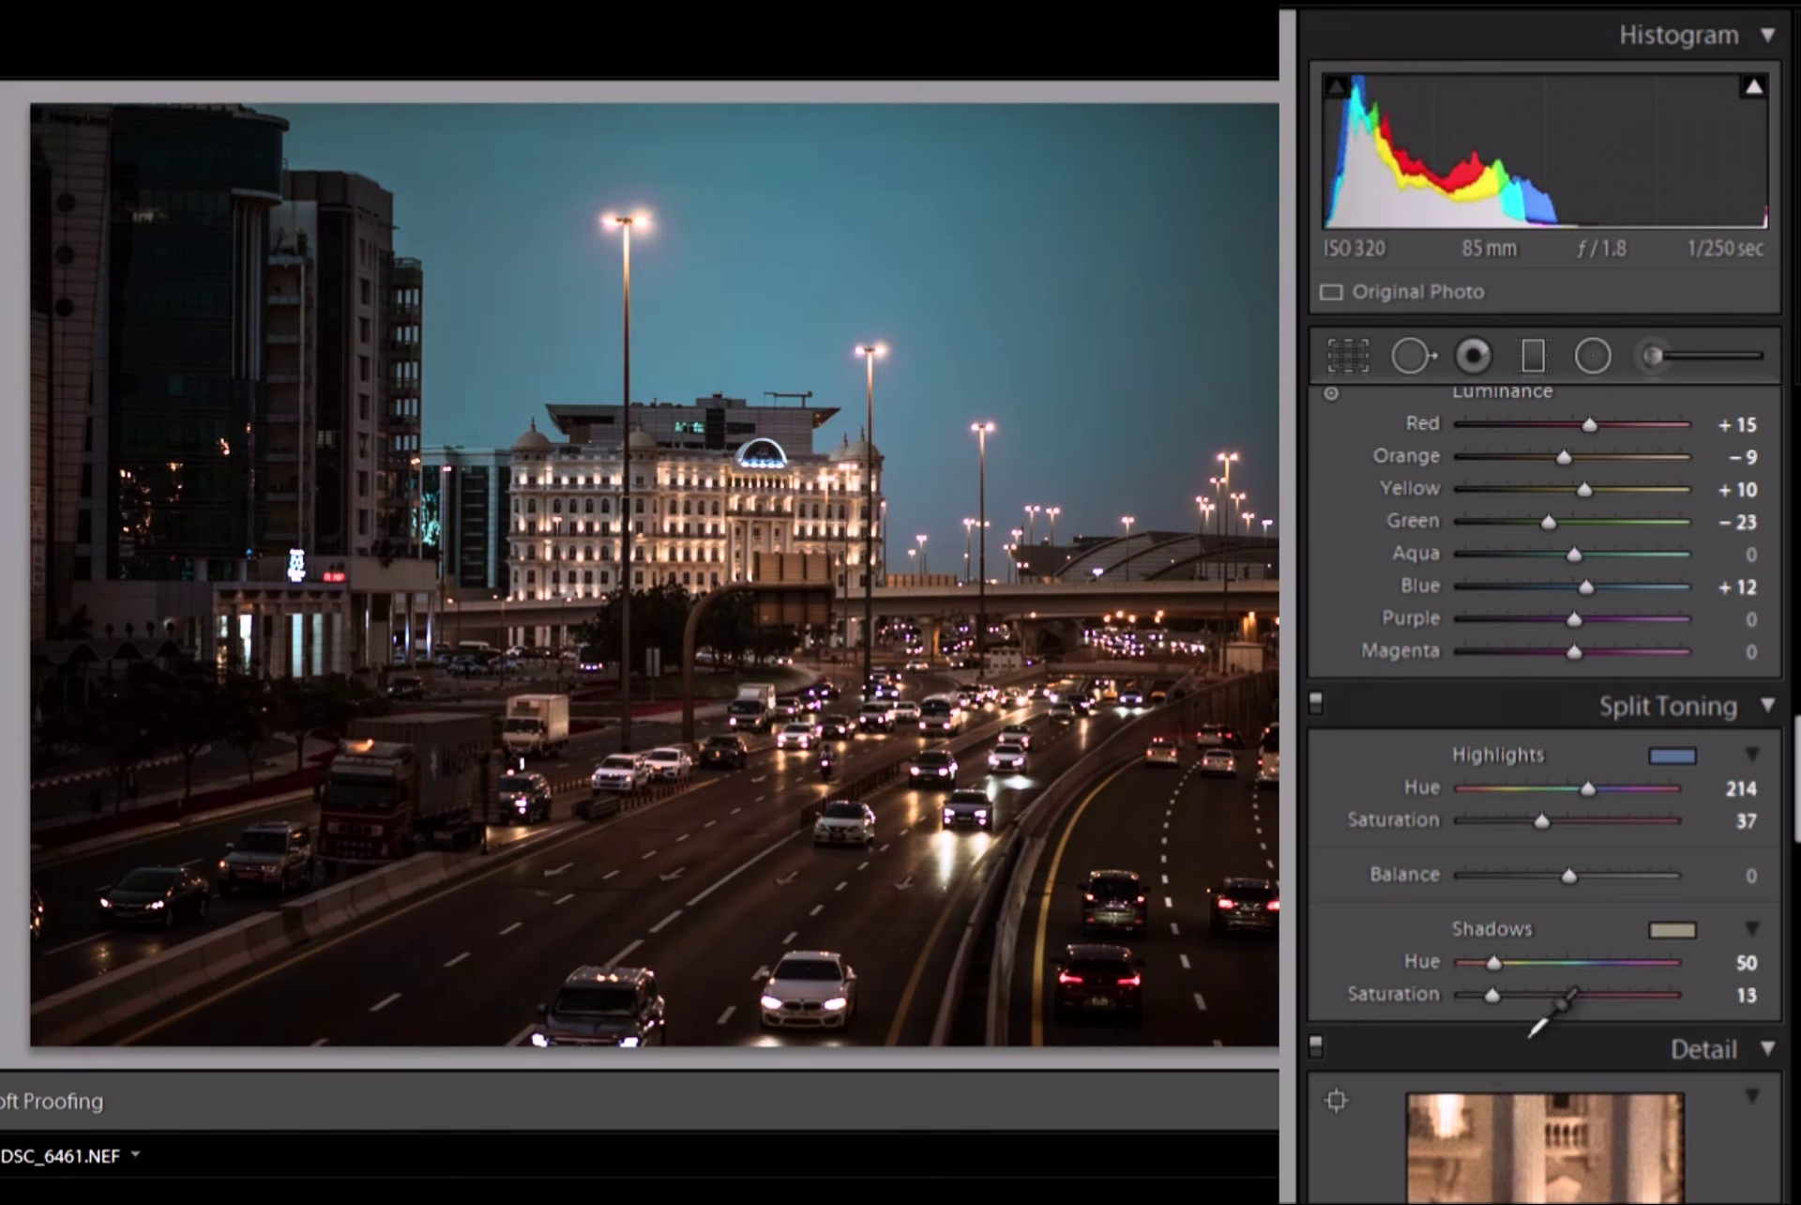
left_click_drag(1492, 995, 1492, 995)
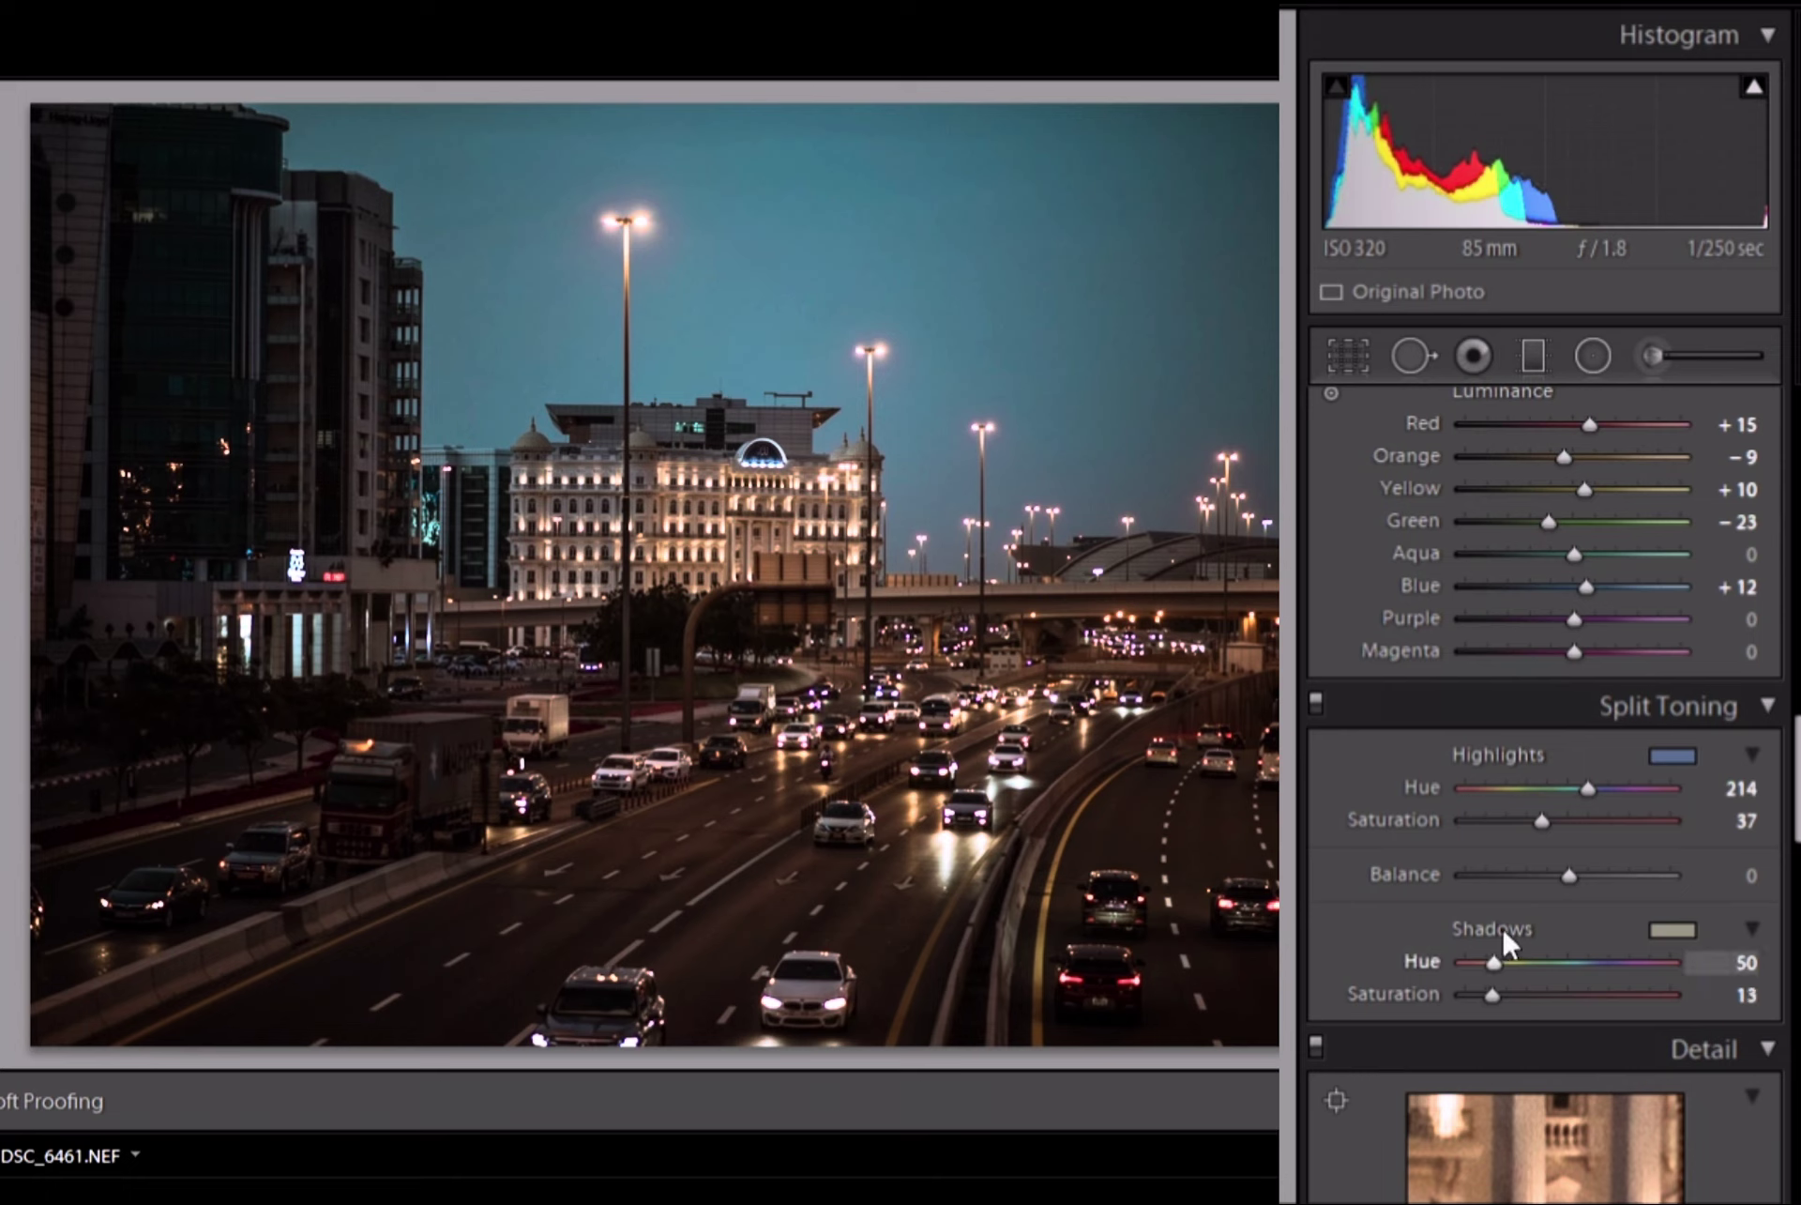
left_click_drag(1493, 961, 1500, 940)
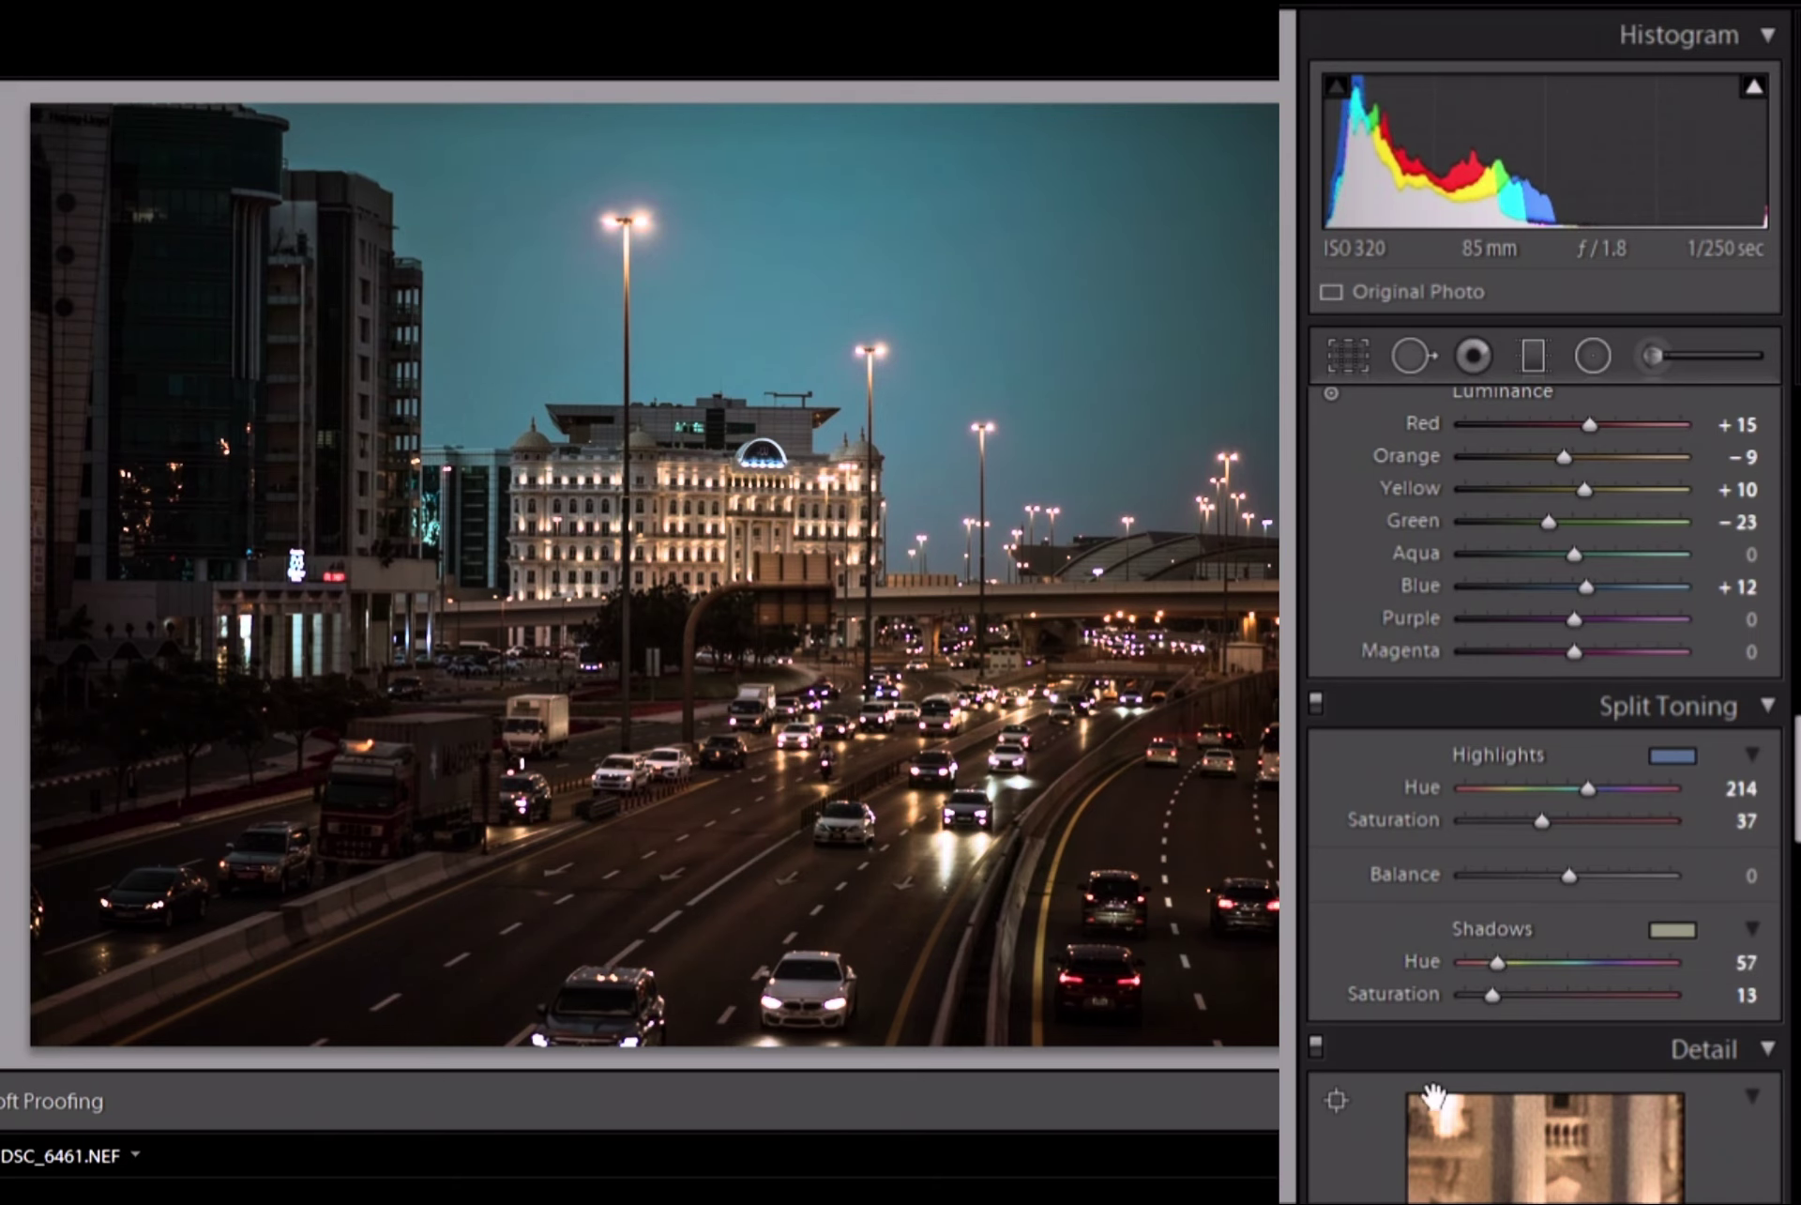
- Set sharpening to Amount 84, Radius 0.5, Detail 52 and Masking 28, and luminance noise reduction to 42
scroll(1411, 1017, "down", 10)
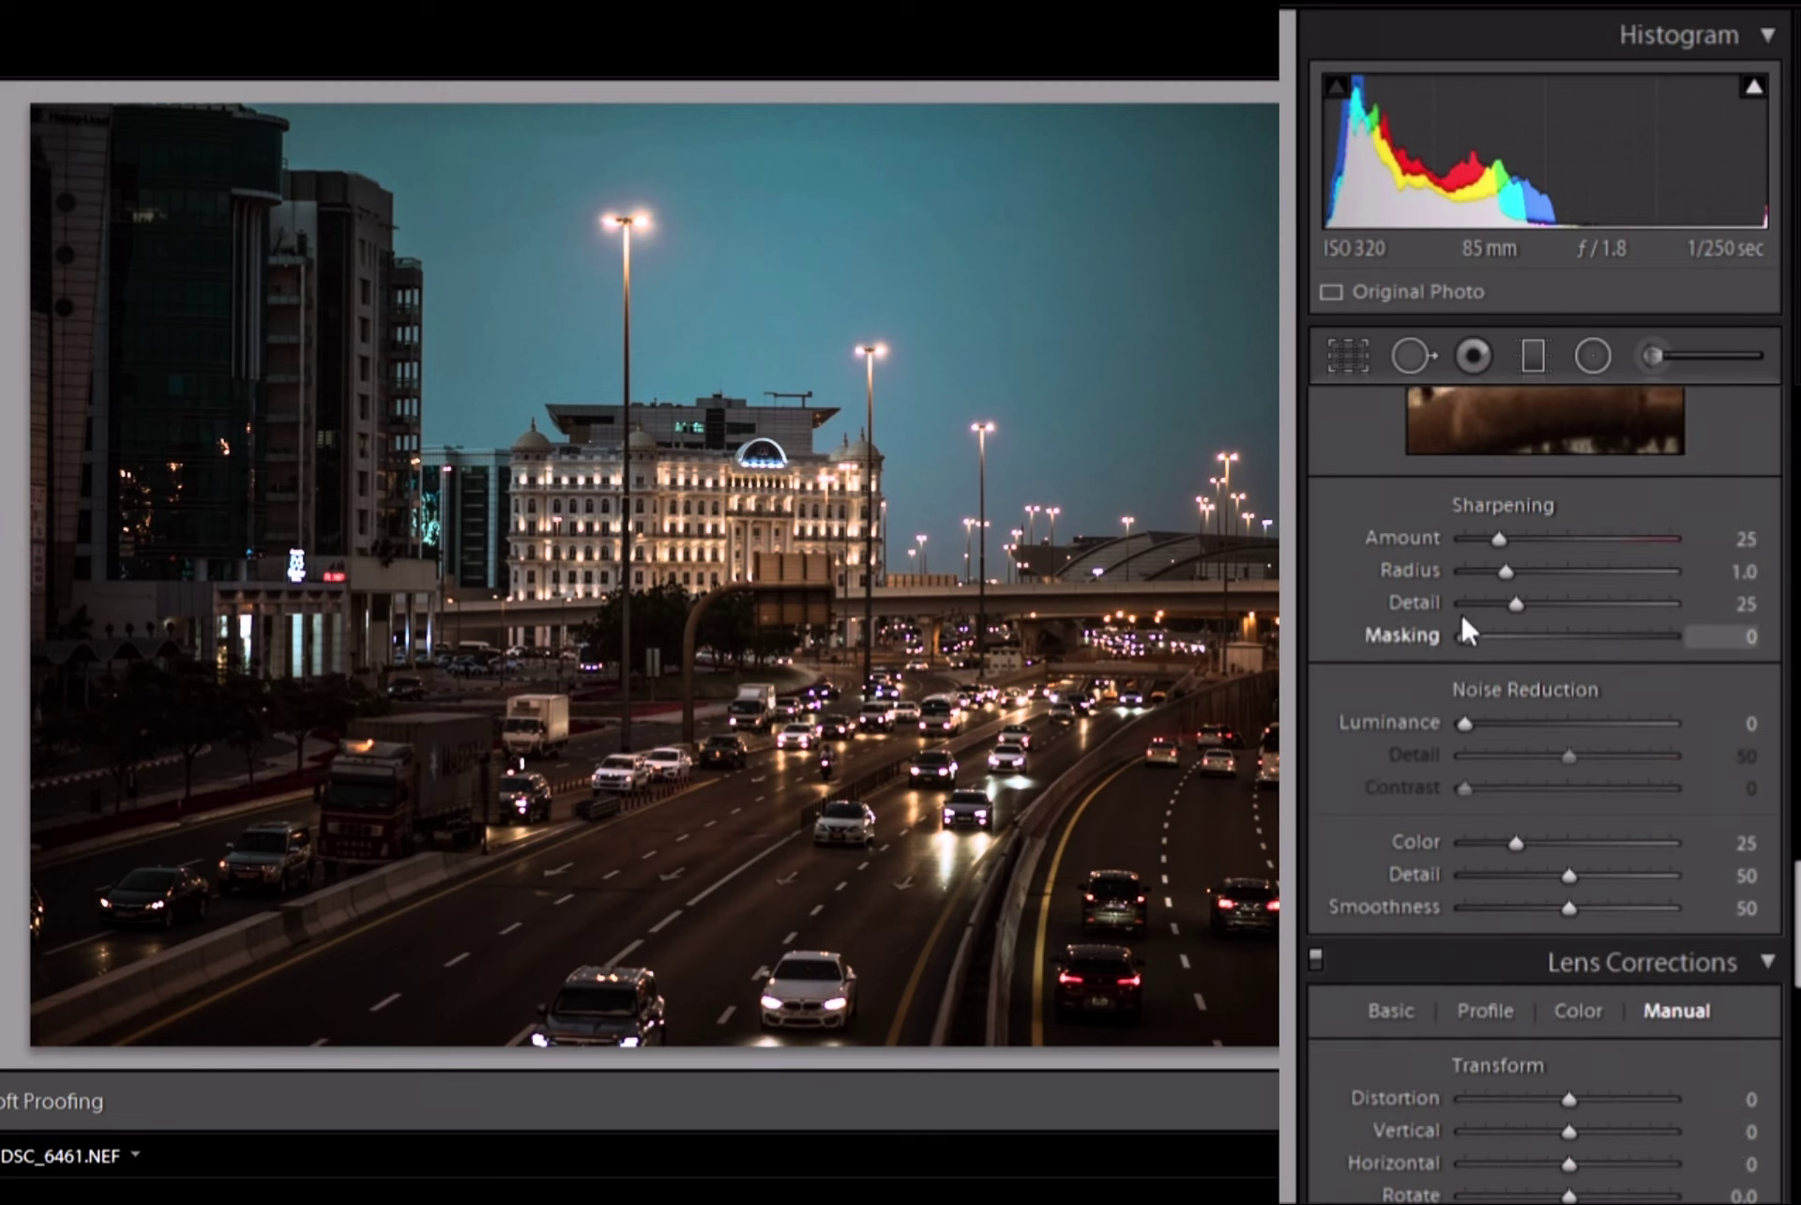
left_click_drag(1499, 537, 1584, 537)
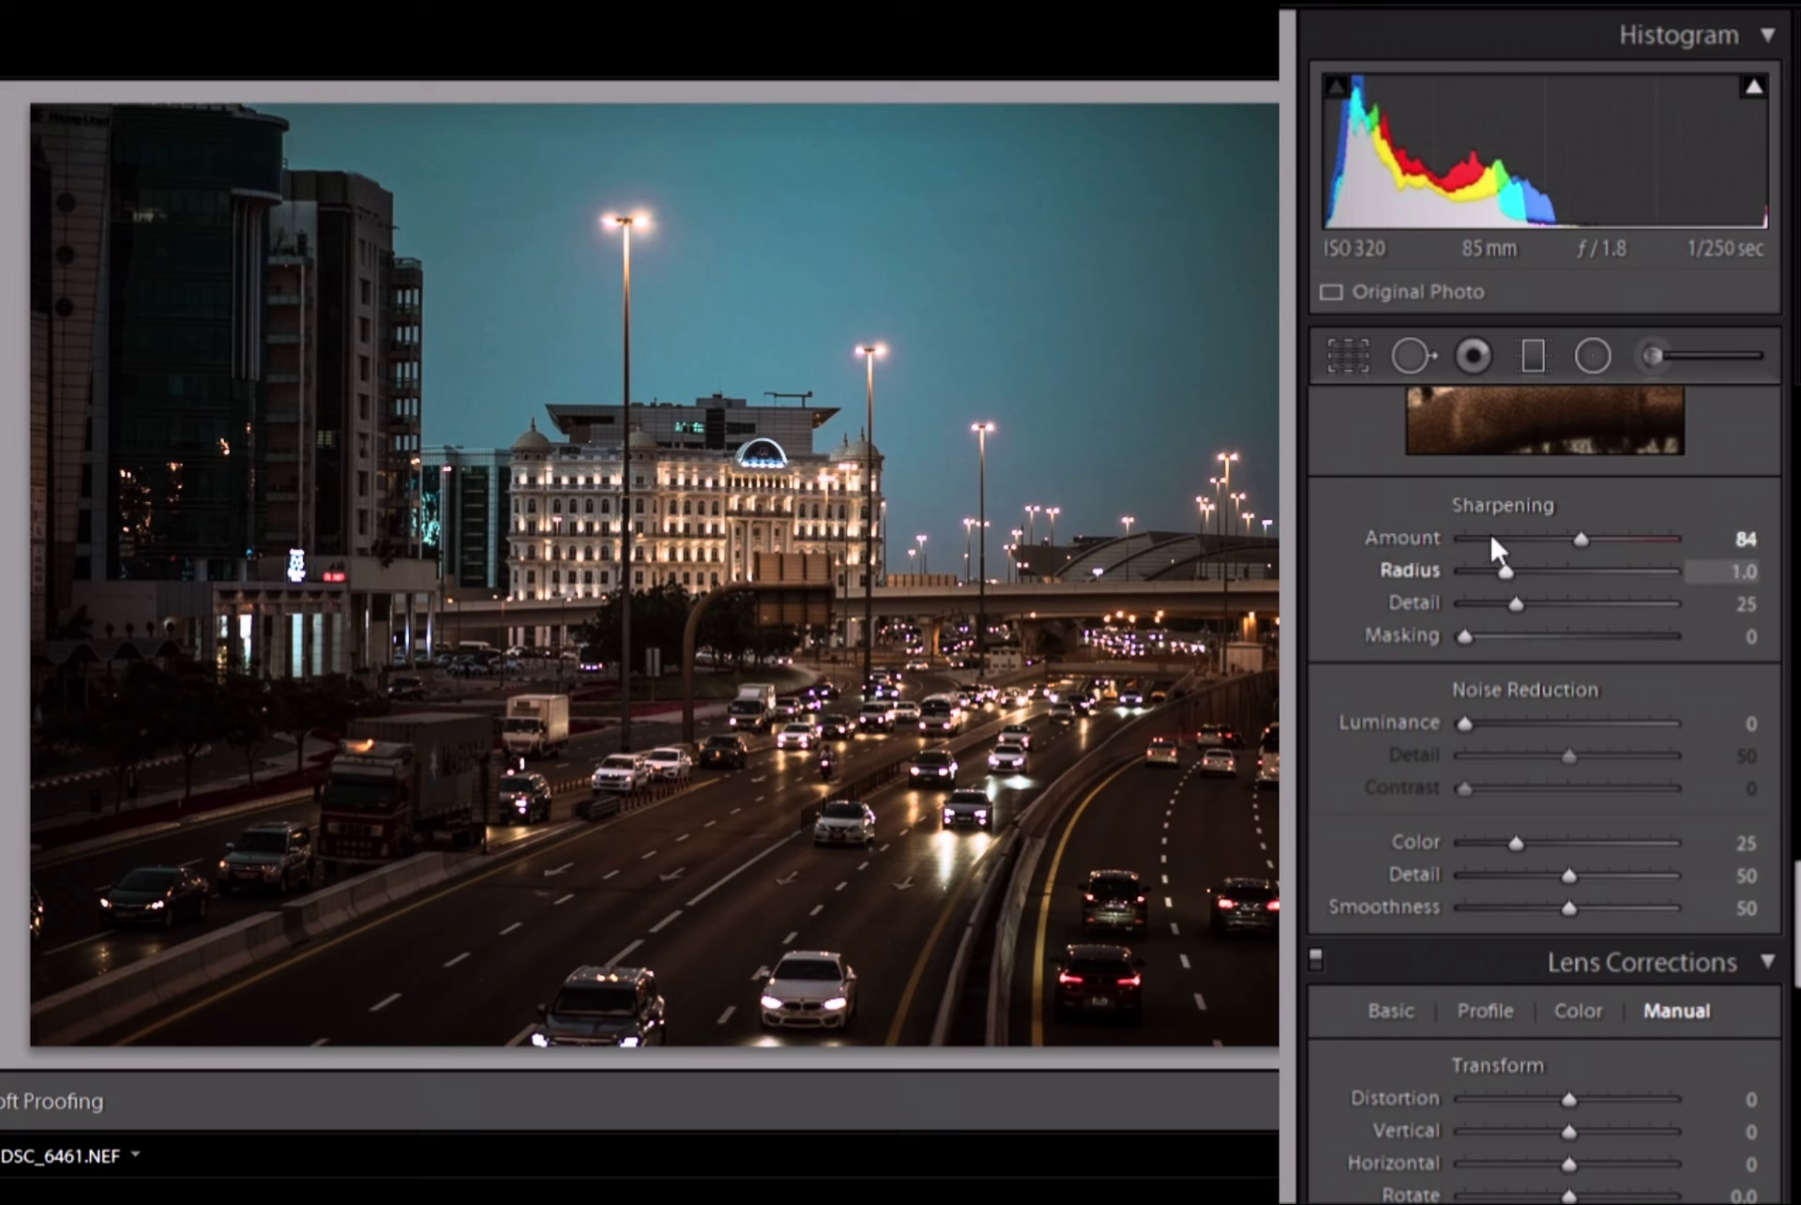
key("Down")
key("Down")
key("Down")
left_click_drag(1487, 561, 1573, 606)
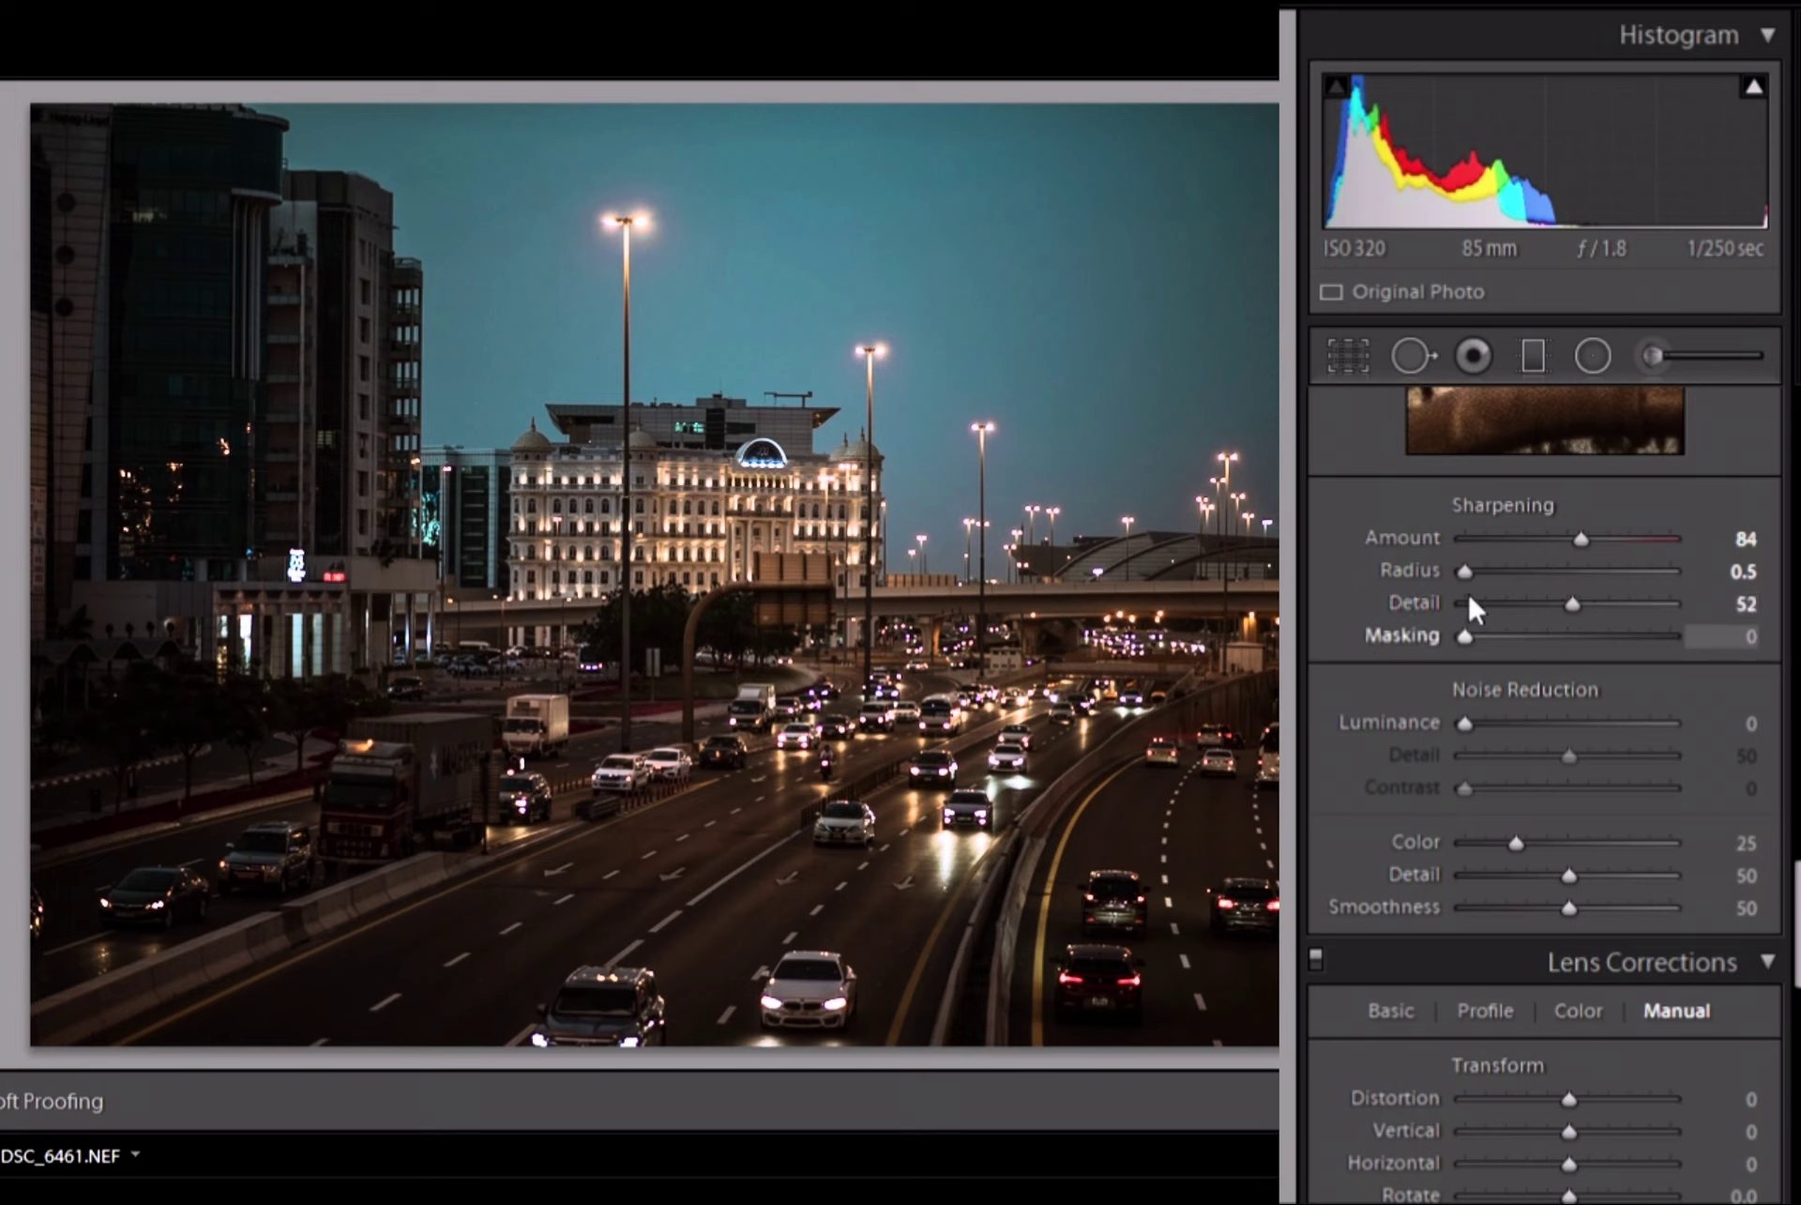
left_click_drag(1465, 623, 1525, 619)
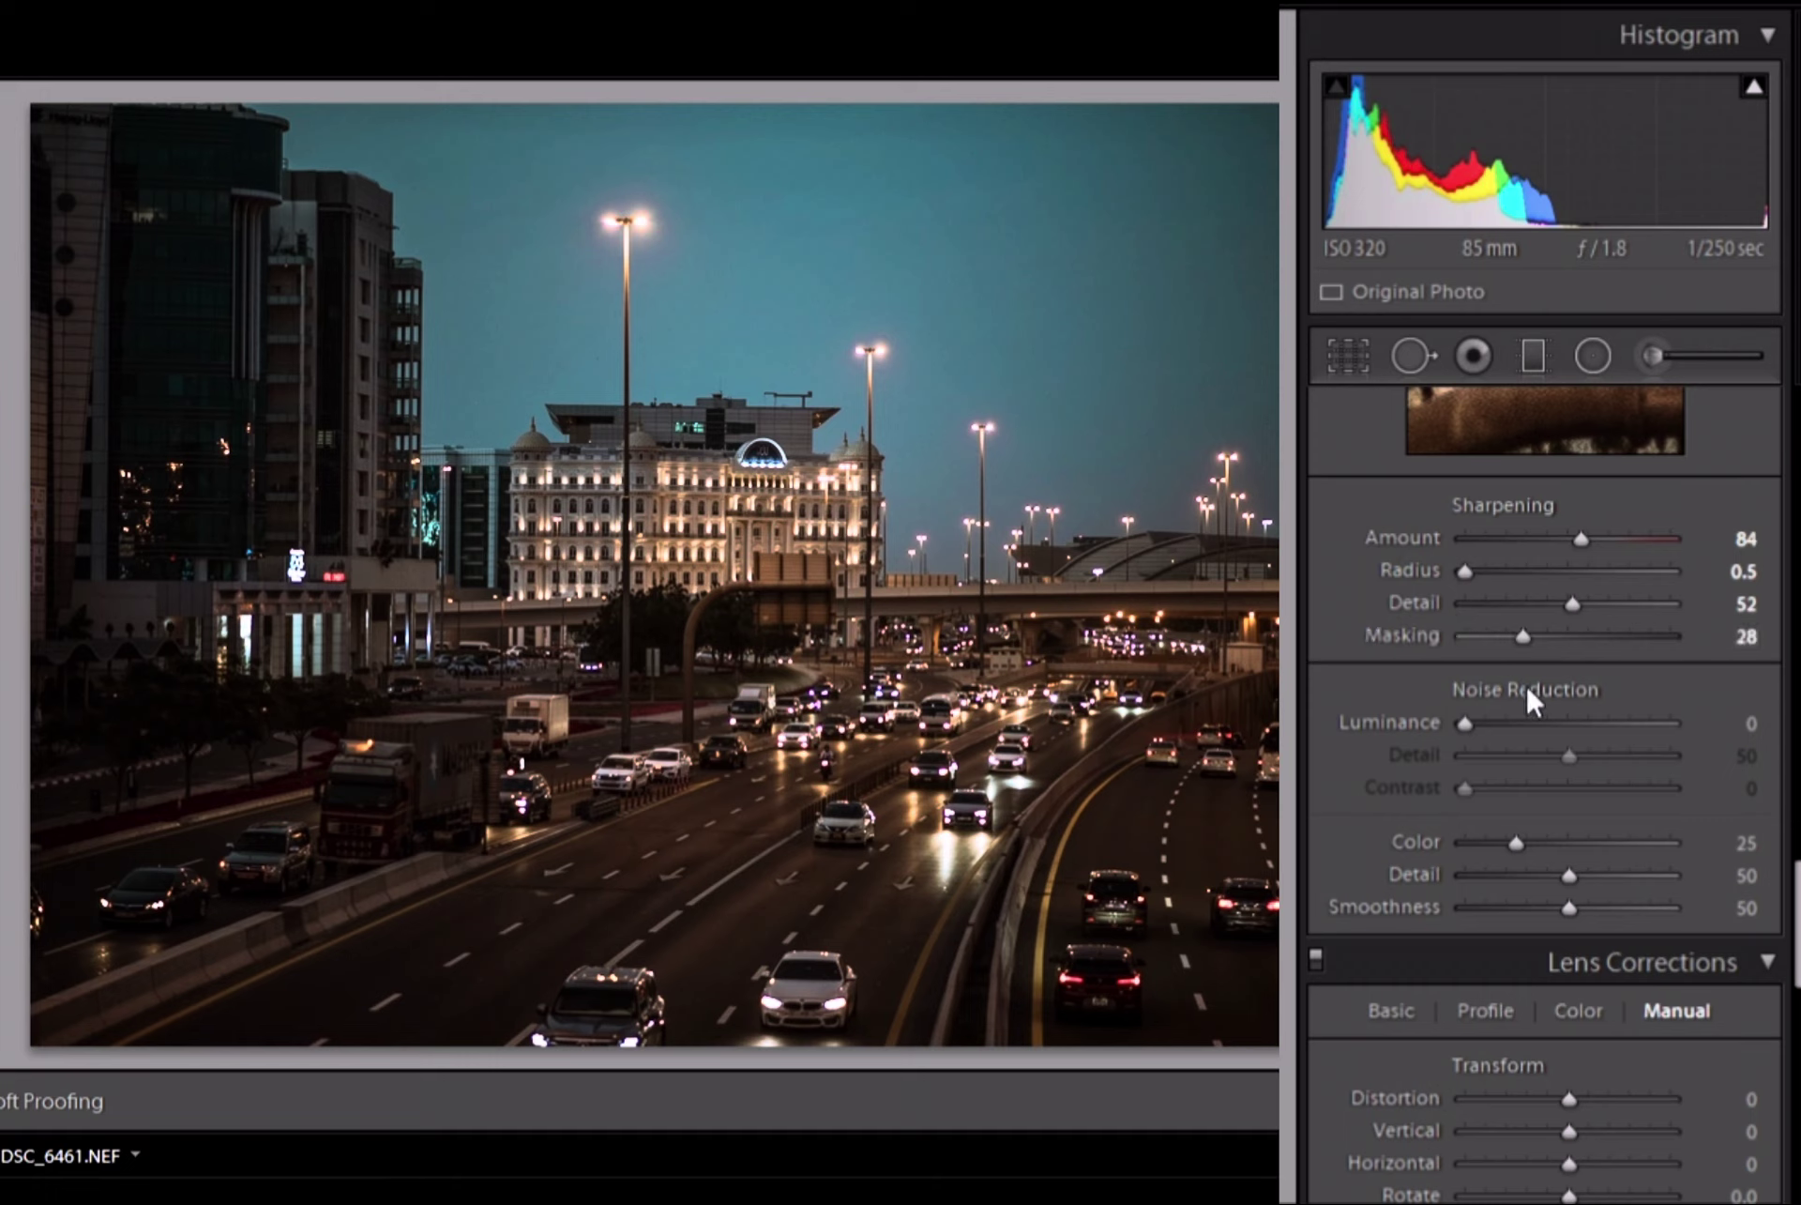
left_click_drag(1464, 719, 1554, 717)
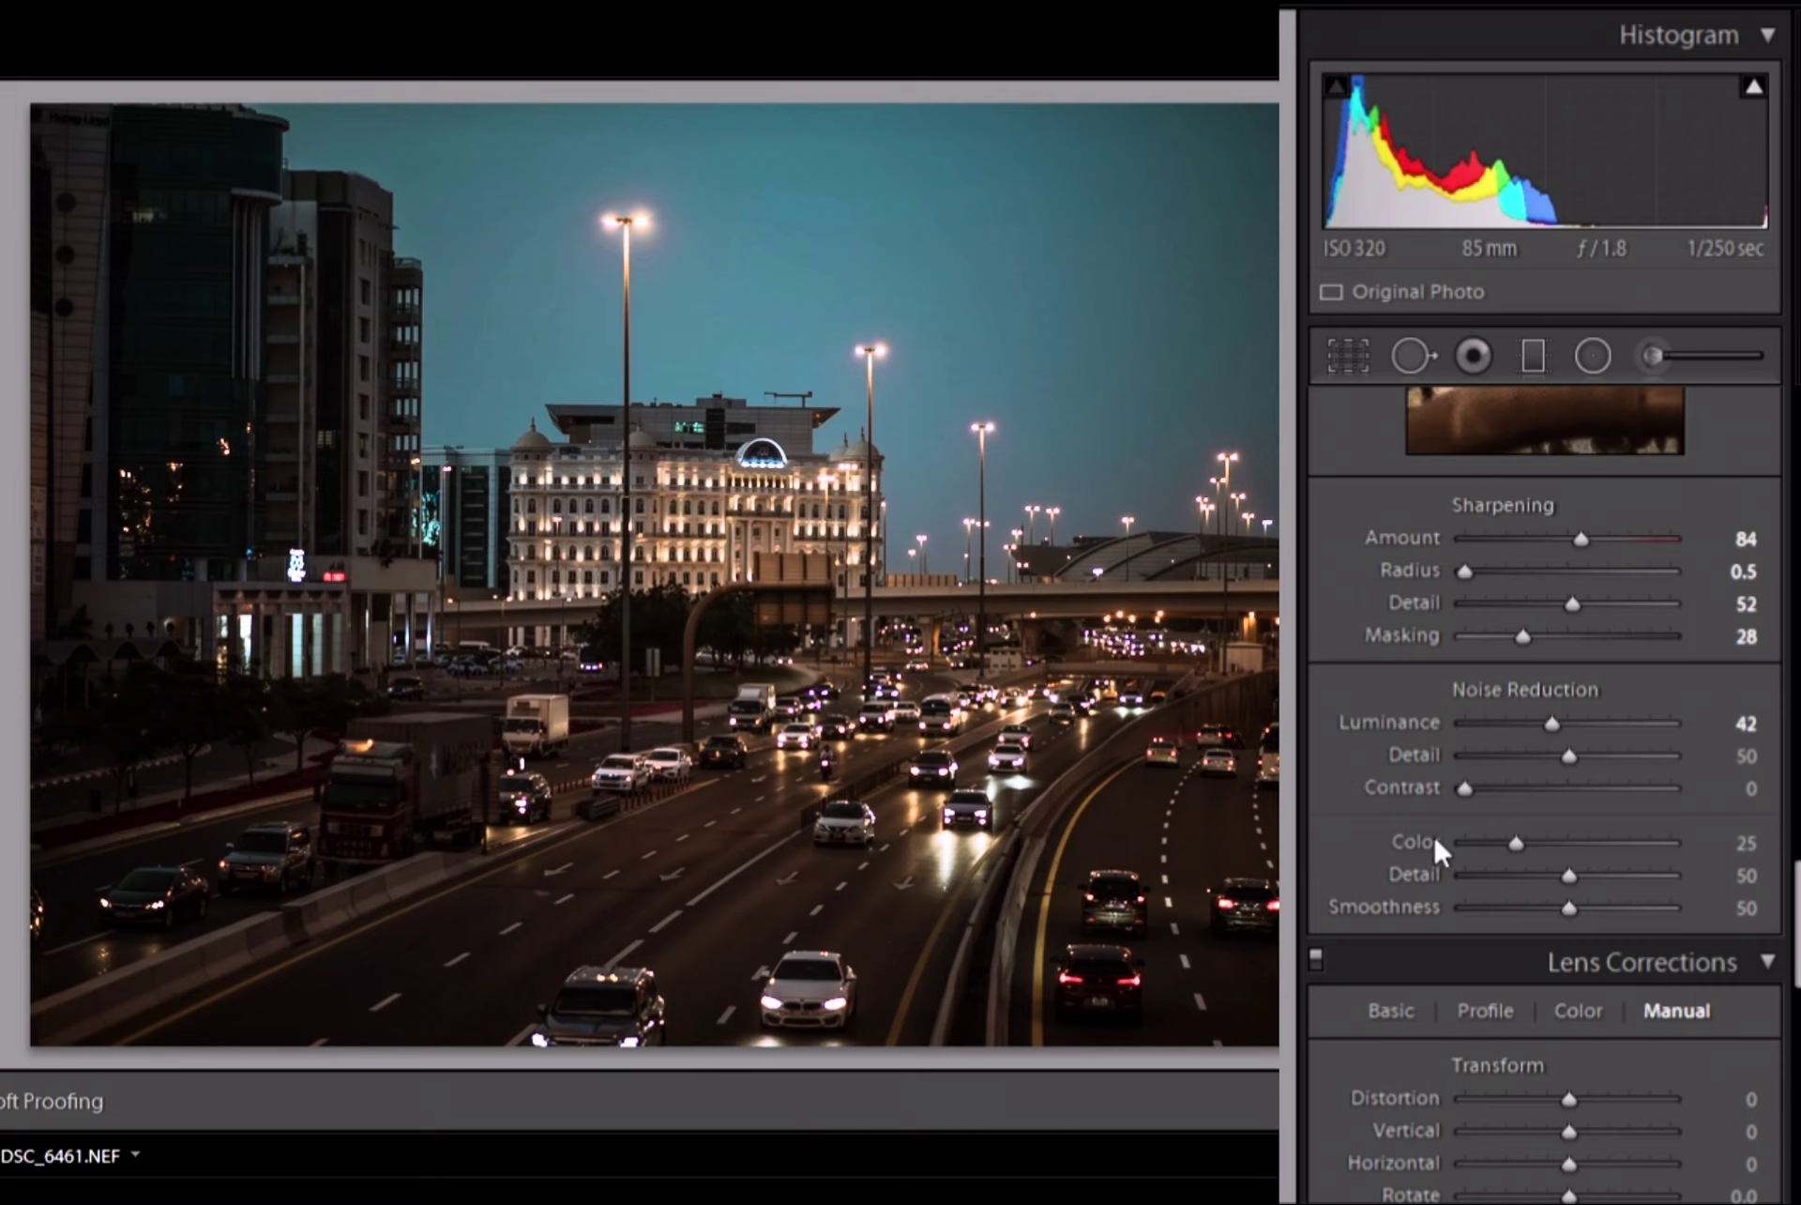
- Correct the photo's vertical perspective by setting the Vertical lens transform to −9
scroll(1433, 833, "down", 5)
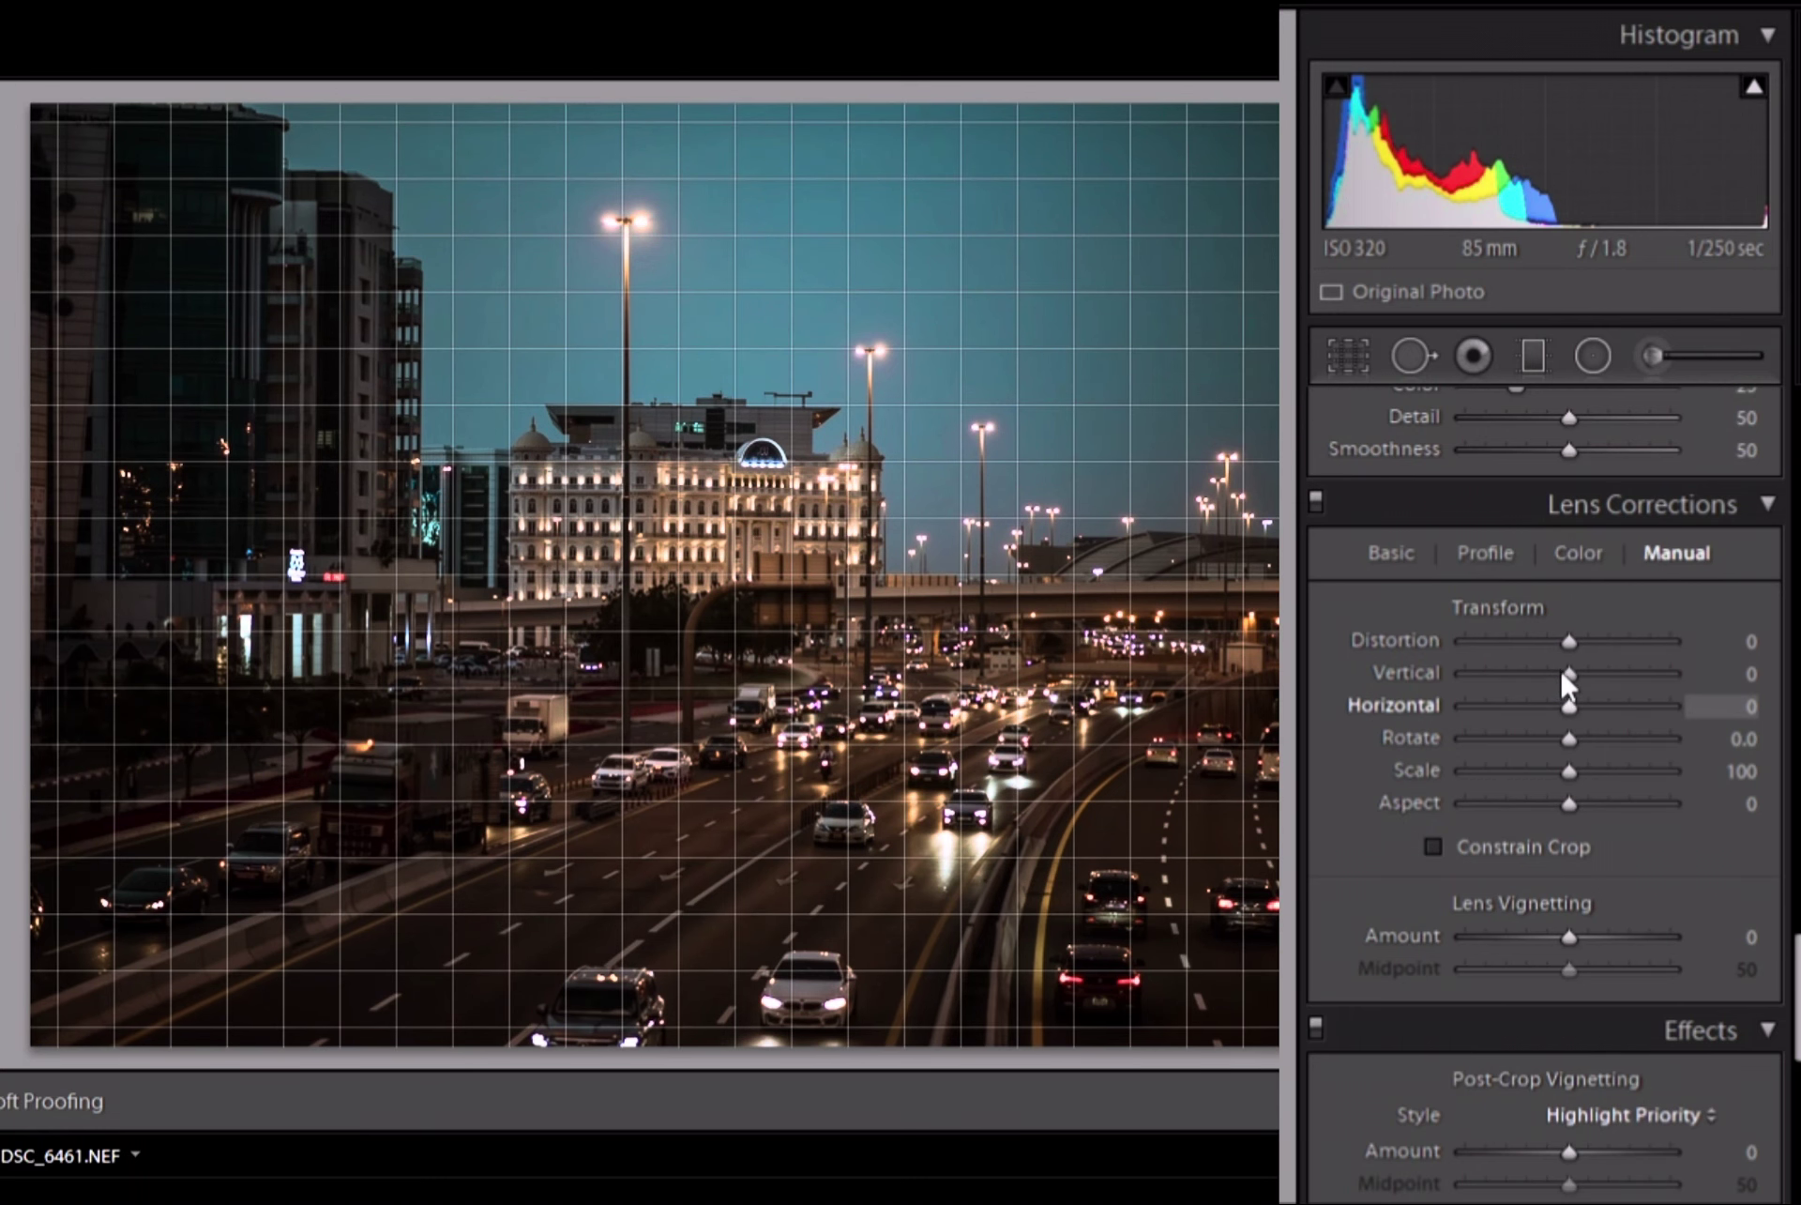
mouse_move(1561, 673)
left_mouse_down()
mouse_move(1565, 635)
mouse_move(1557, 647)
left_mouse_up()
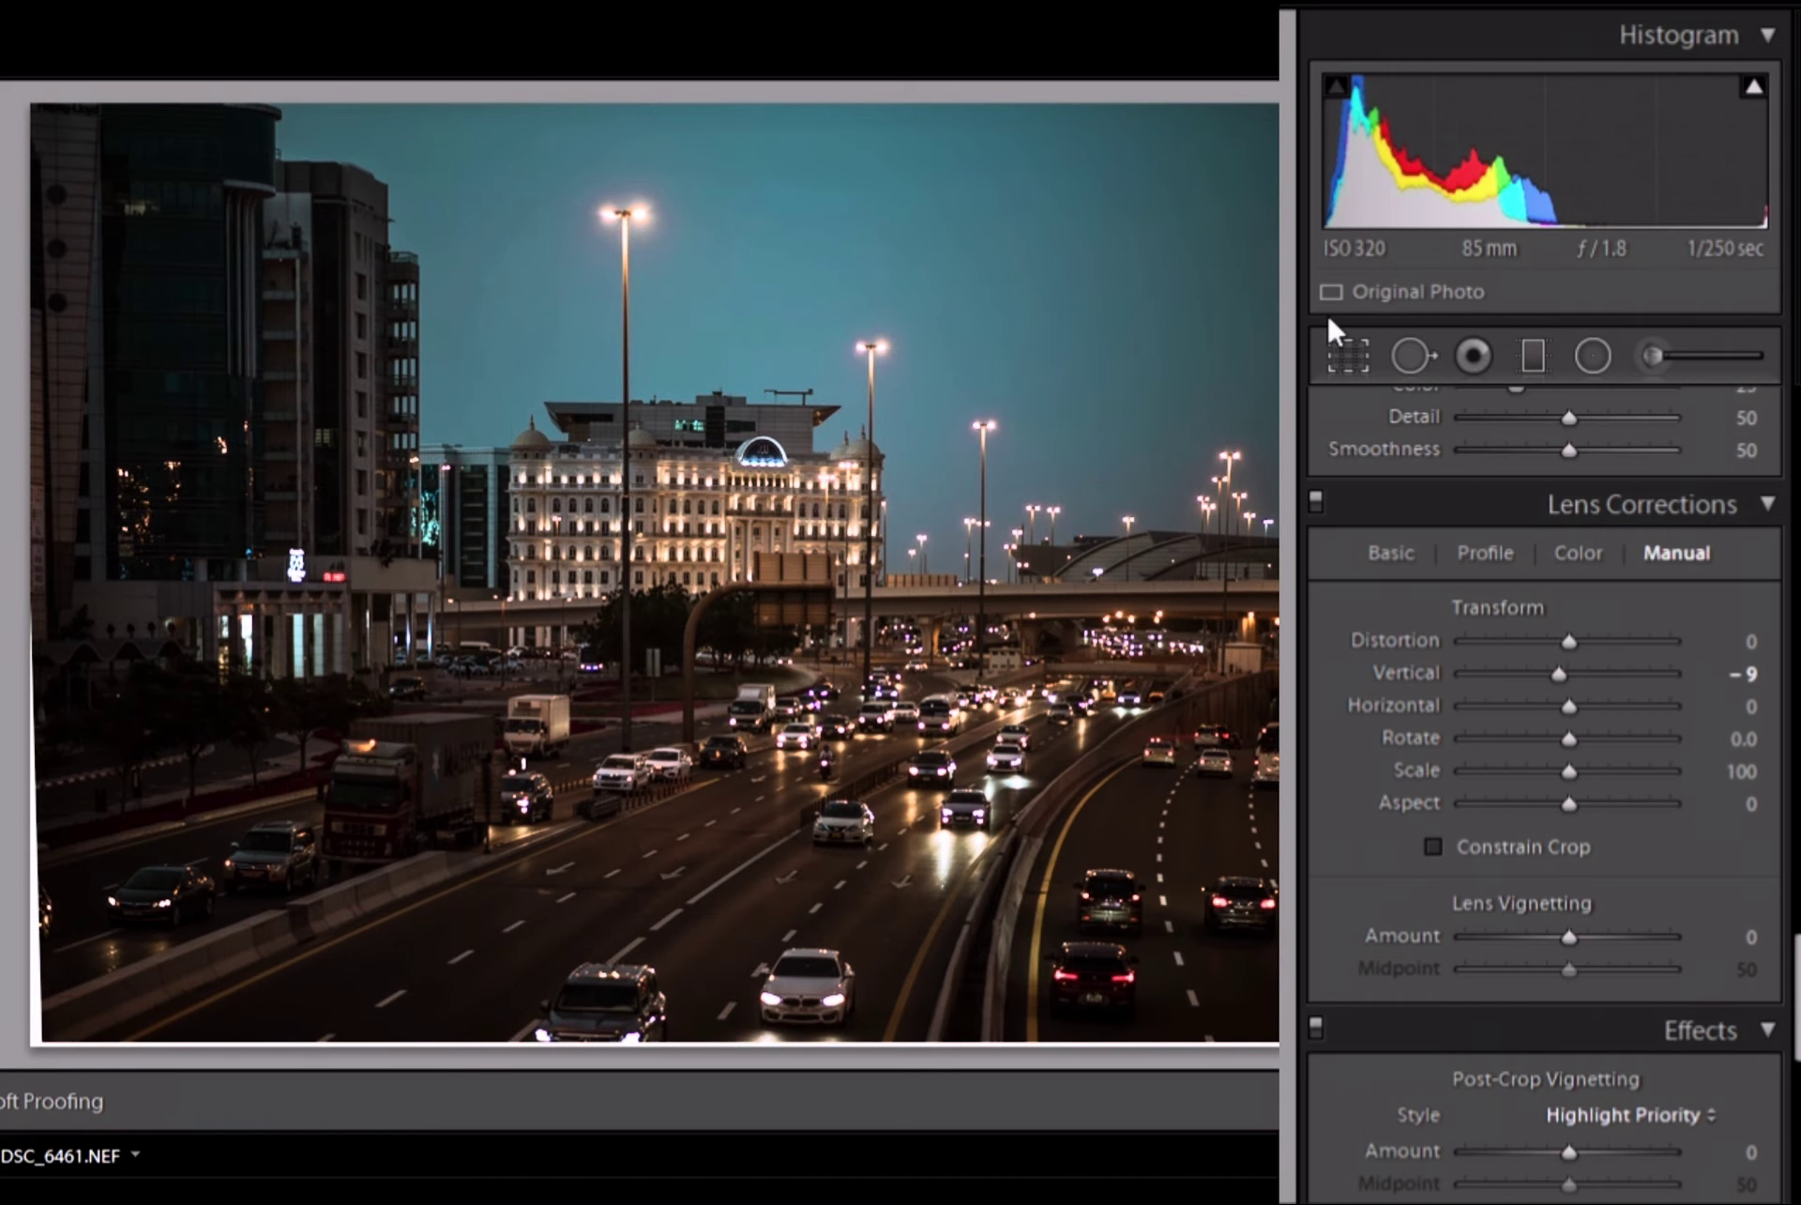
- Crop the photo at its original aspect ratio to exclude the white edges, rotating it to an angle of −0.11
left_click(1347, 354)
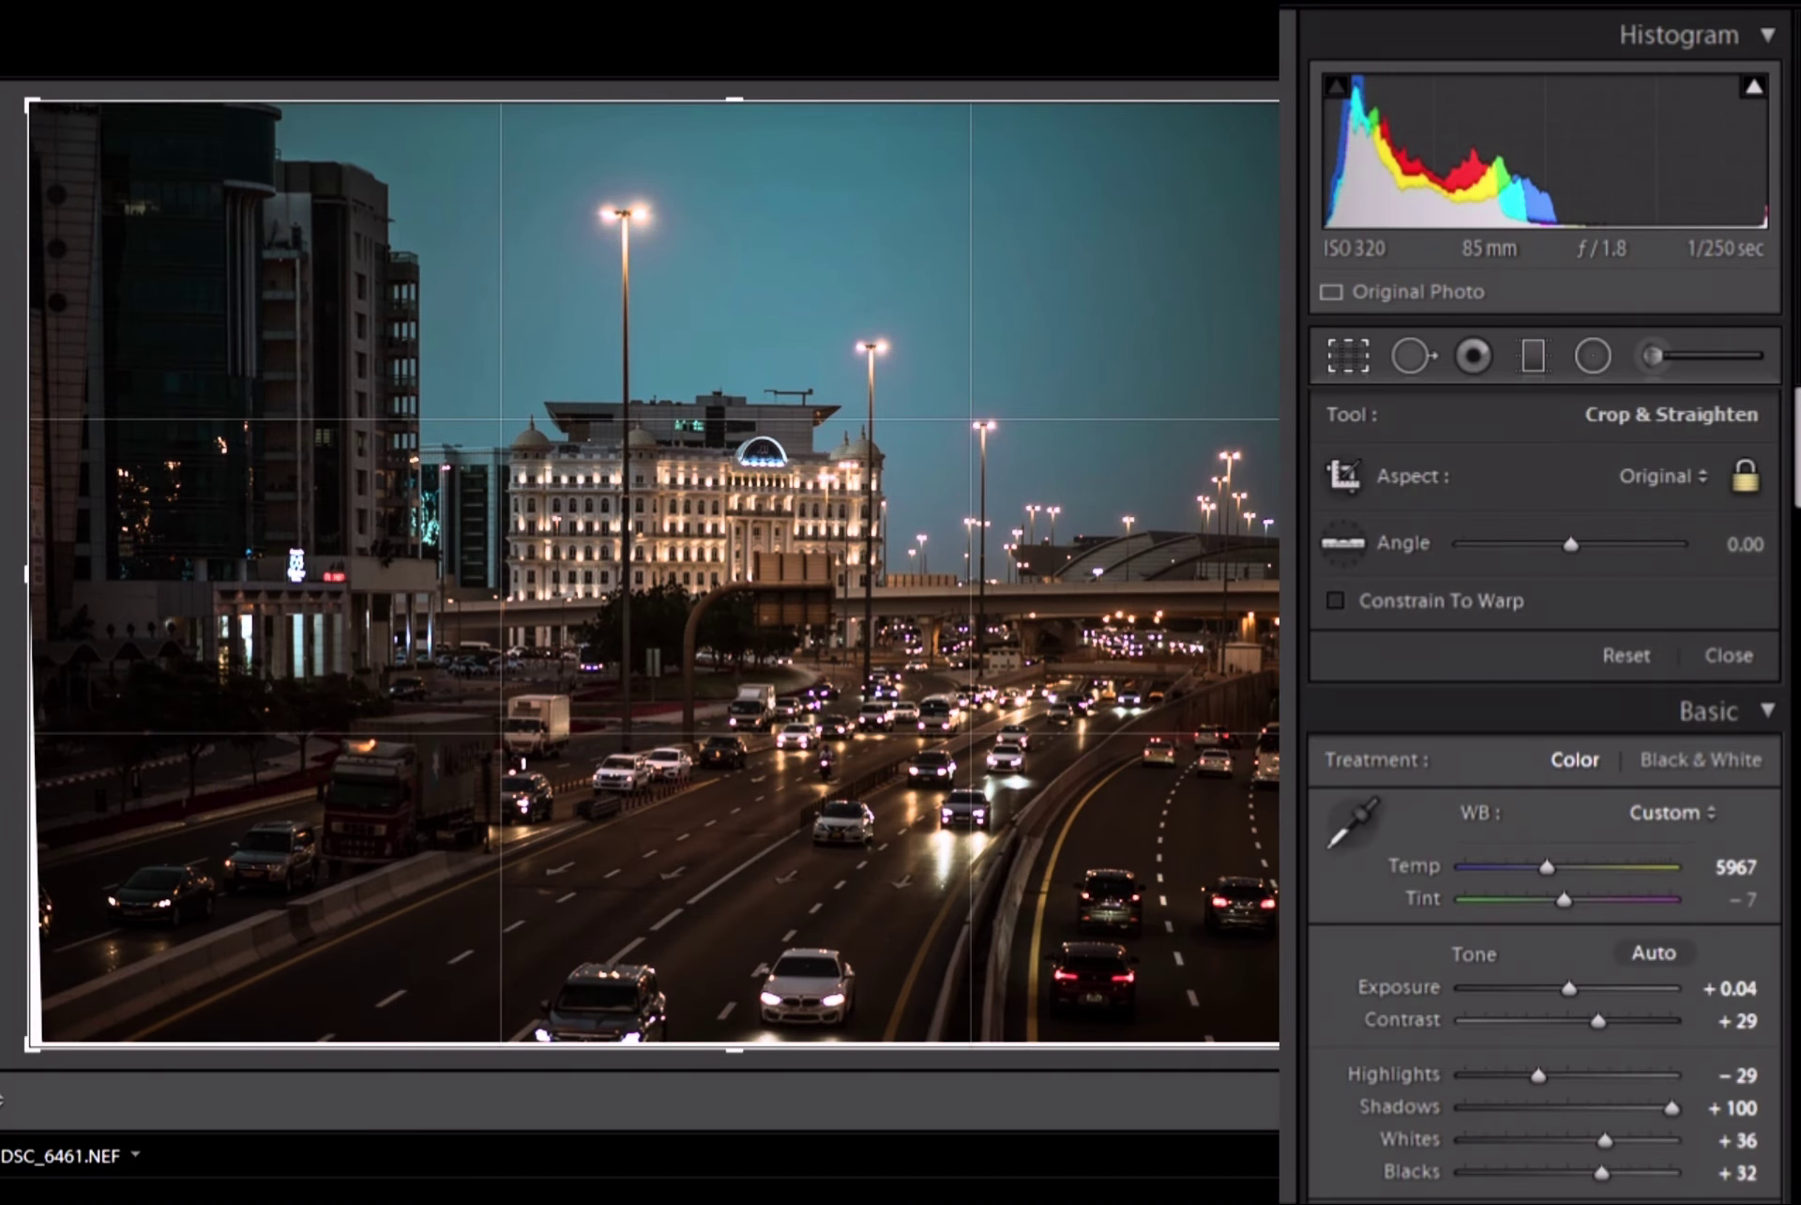
left_click_drag(1441, 1047, 1421, 1034)
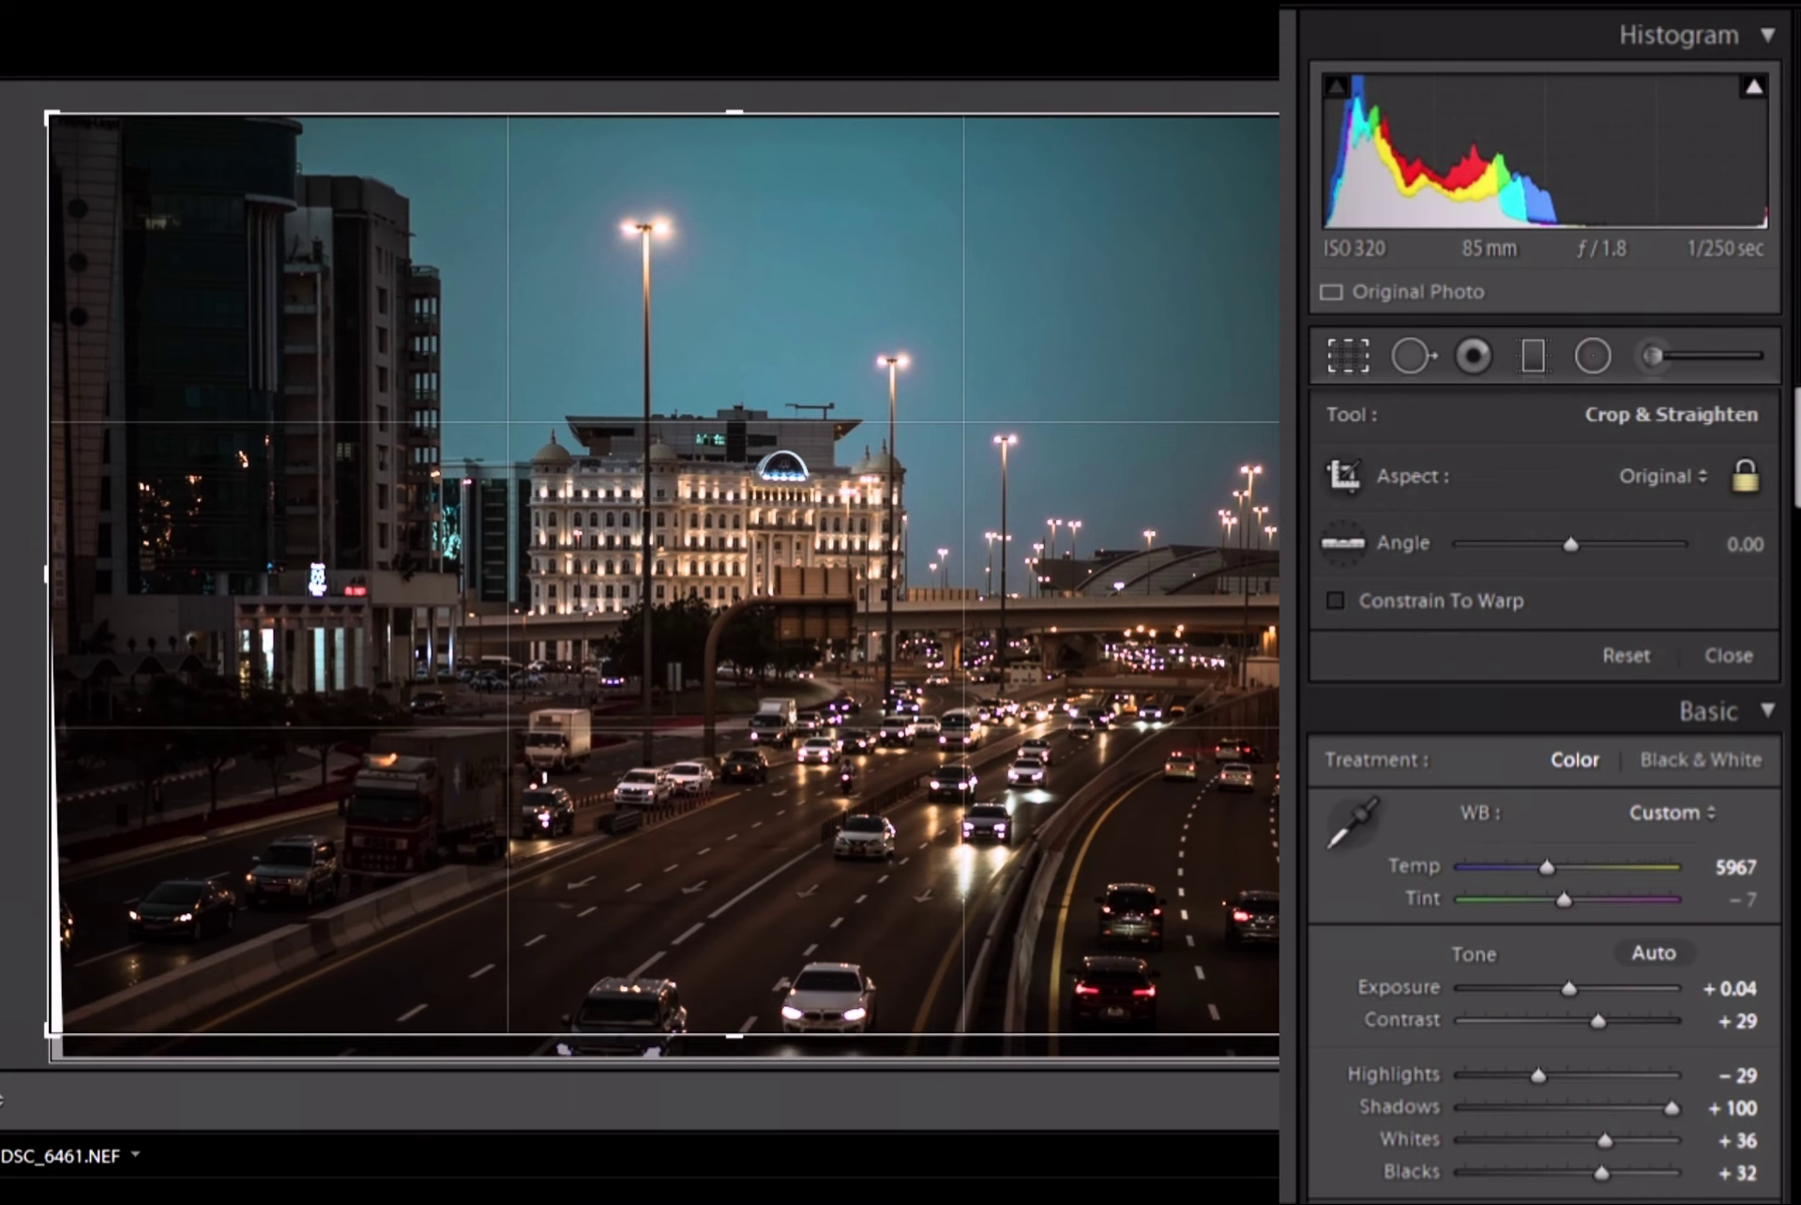
mouse_move(48, 111)
left_mouse_down()
mouse_move(89, 143)
mouse_move(82, 103)
mouse_move(97, 116)
mouse_move(89, 143)
mouse_move(75, 126)
left_mouse_up()
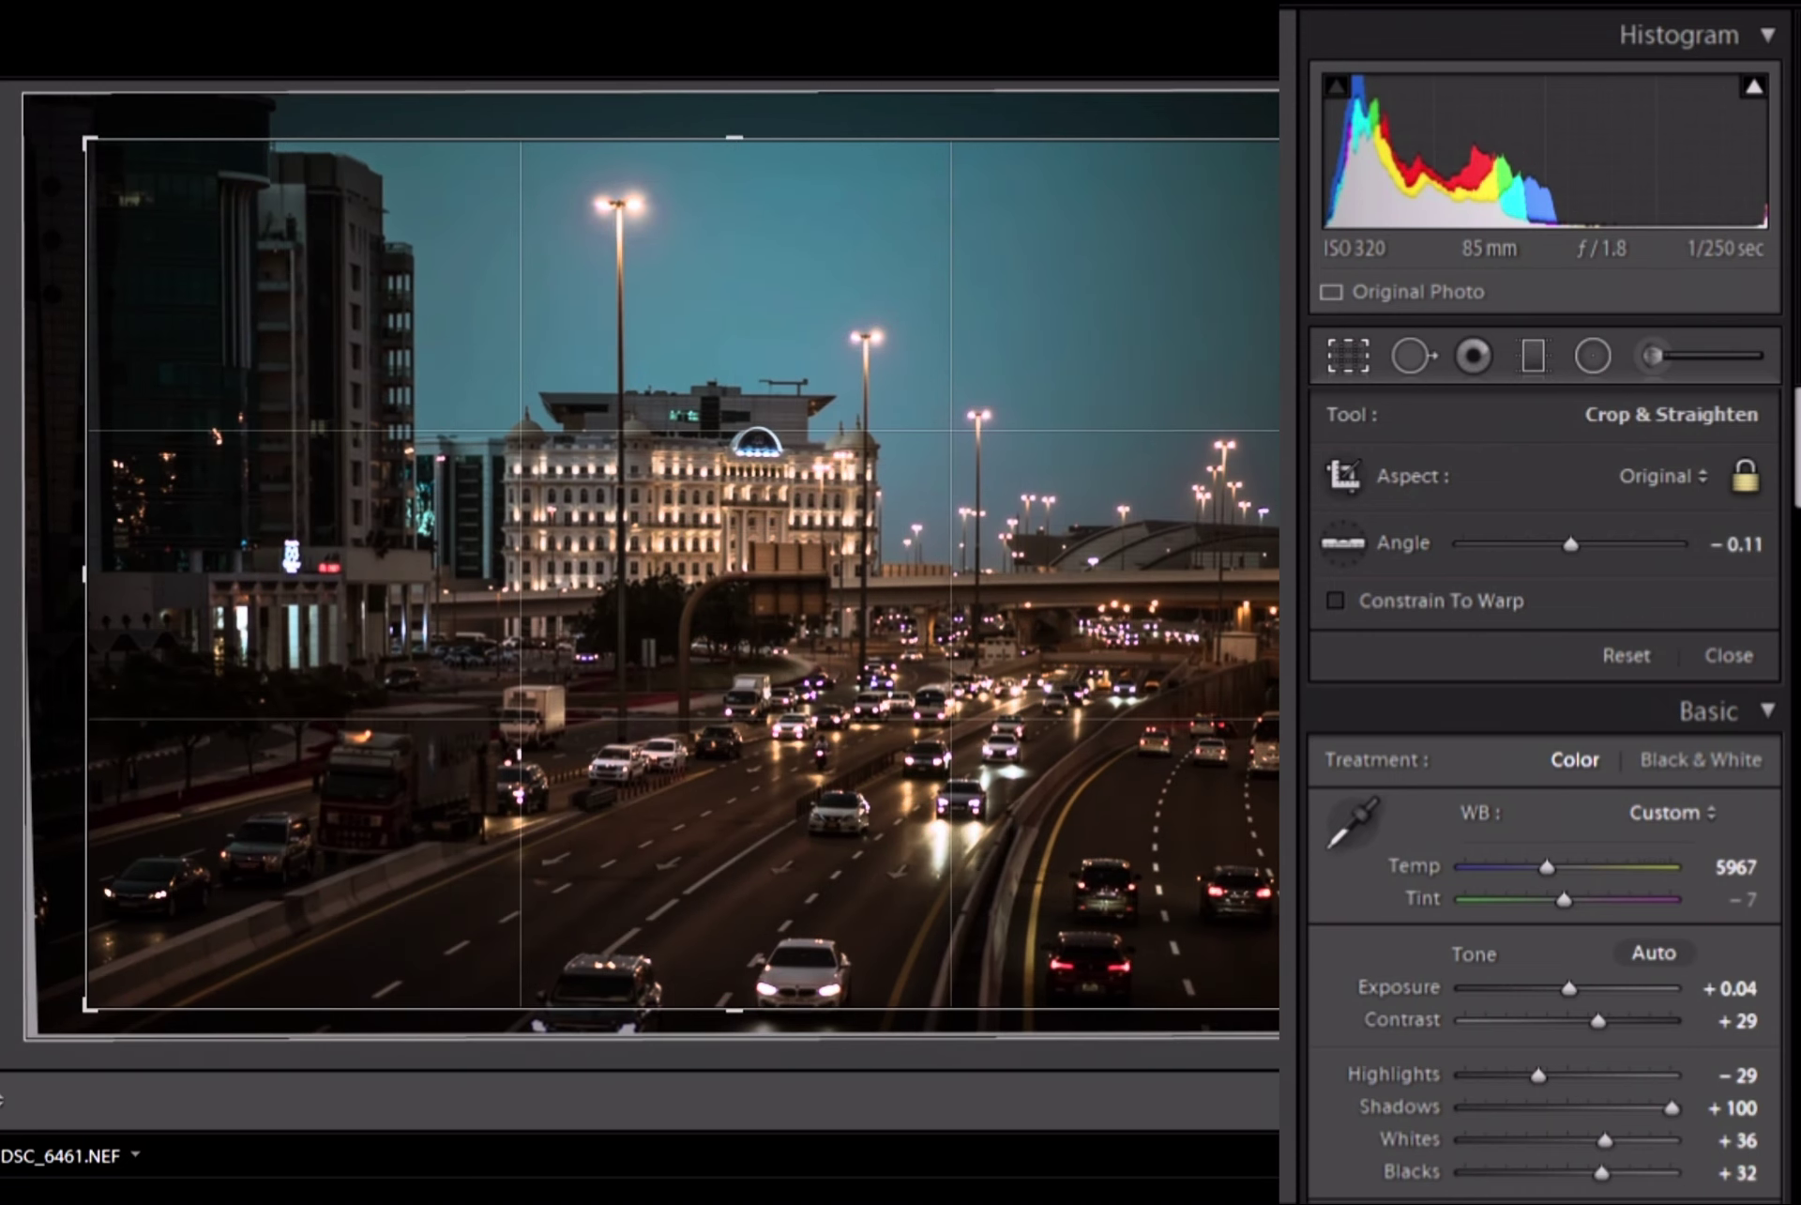
key("Return")
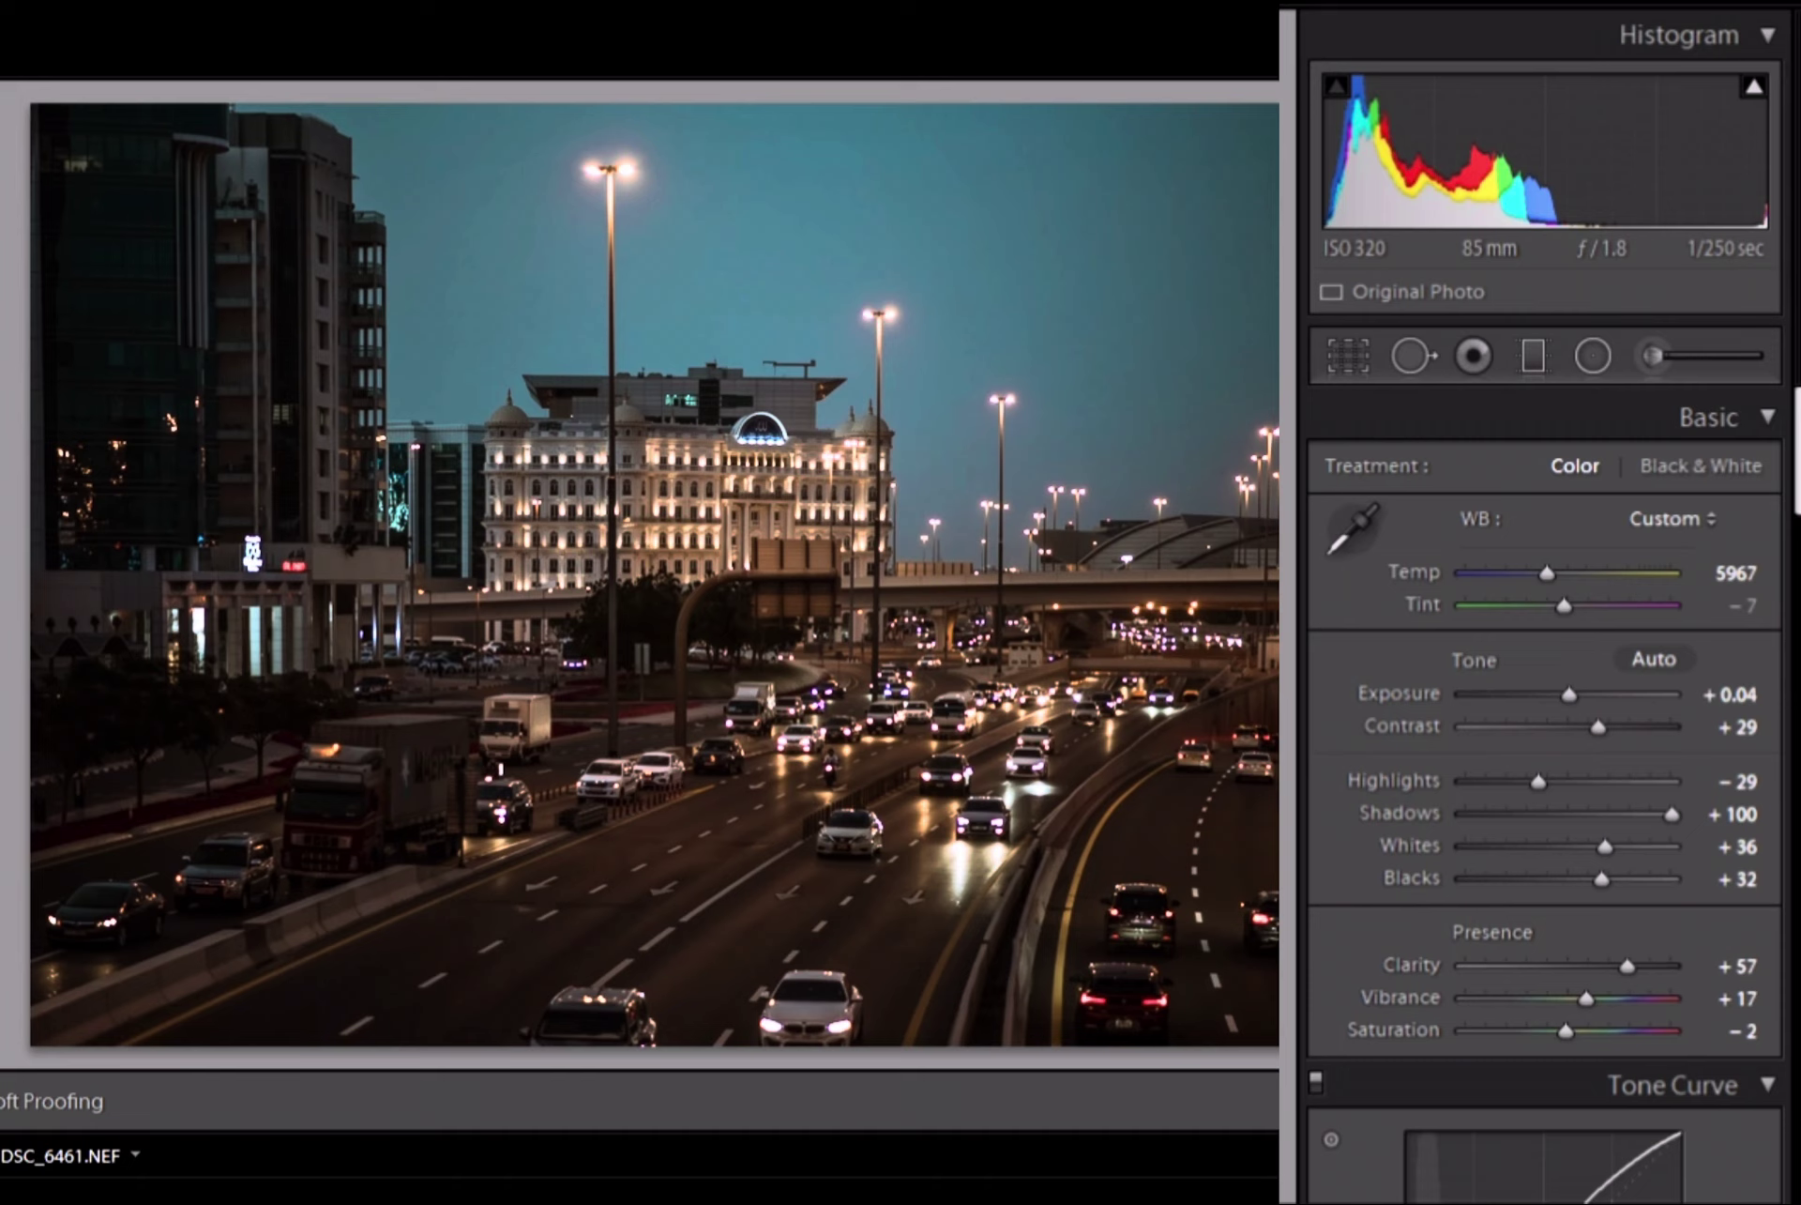
- Add a Highlight Priority post-crop vignette with Amount −17, Midpoint 47 and Feather 100
scroll(1769, 945, "down", 15)
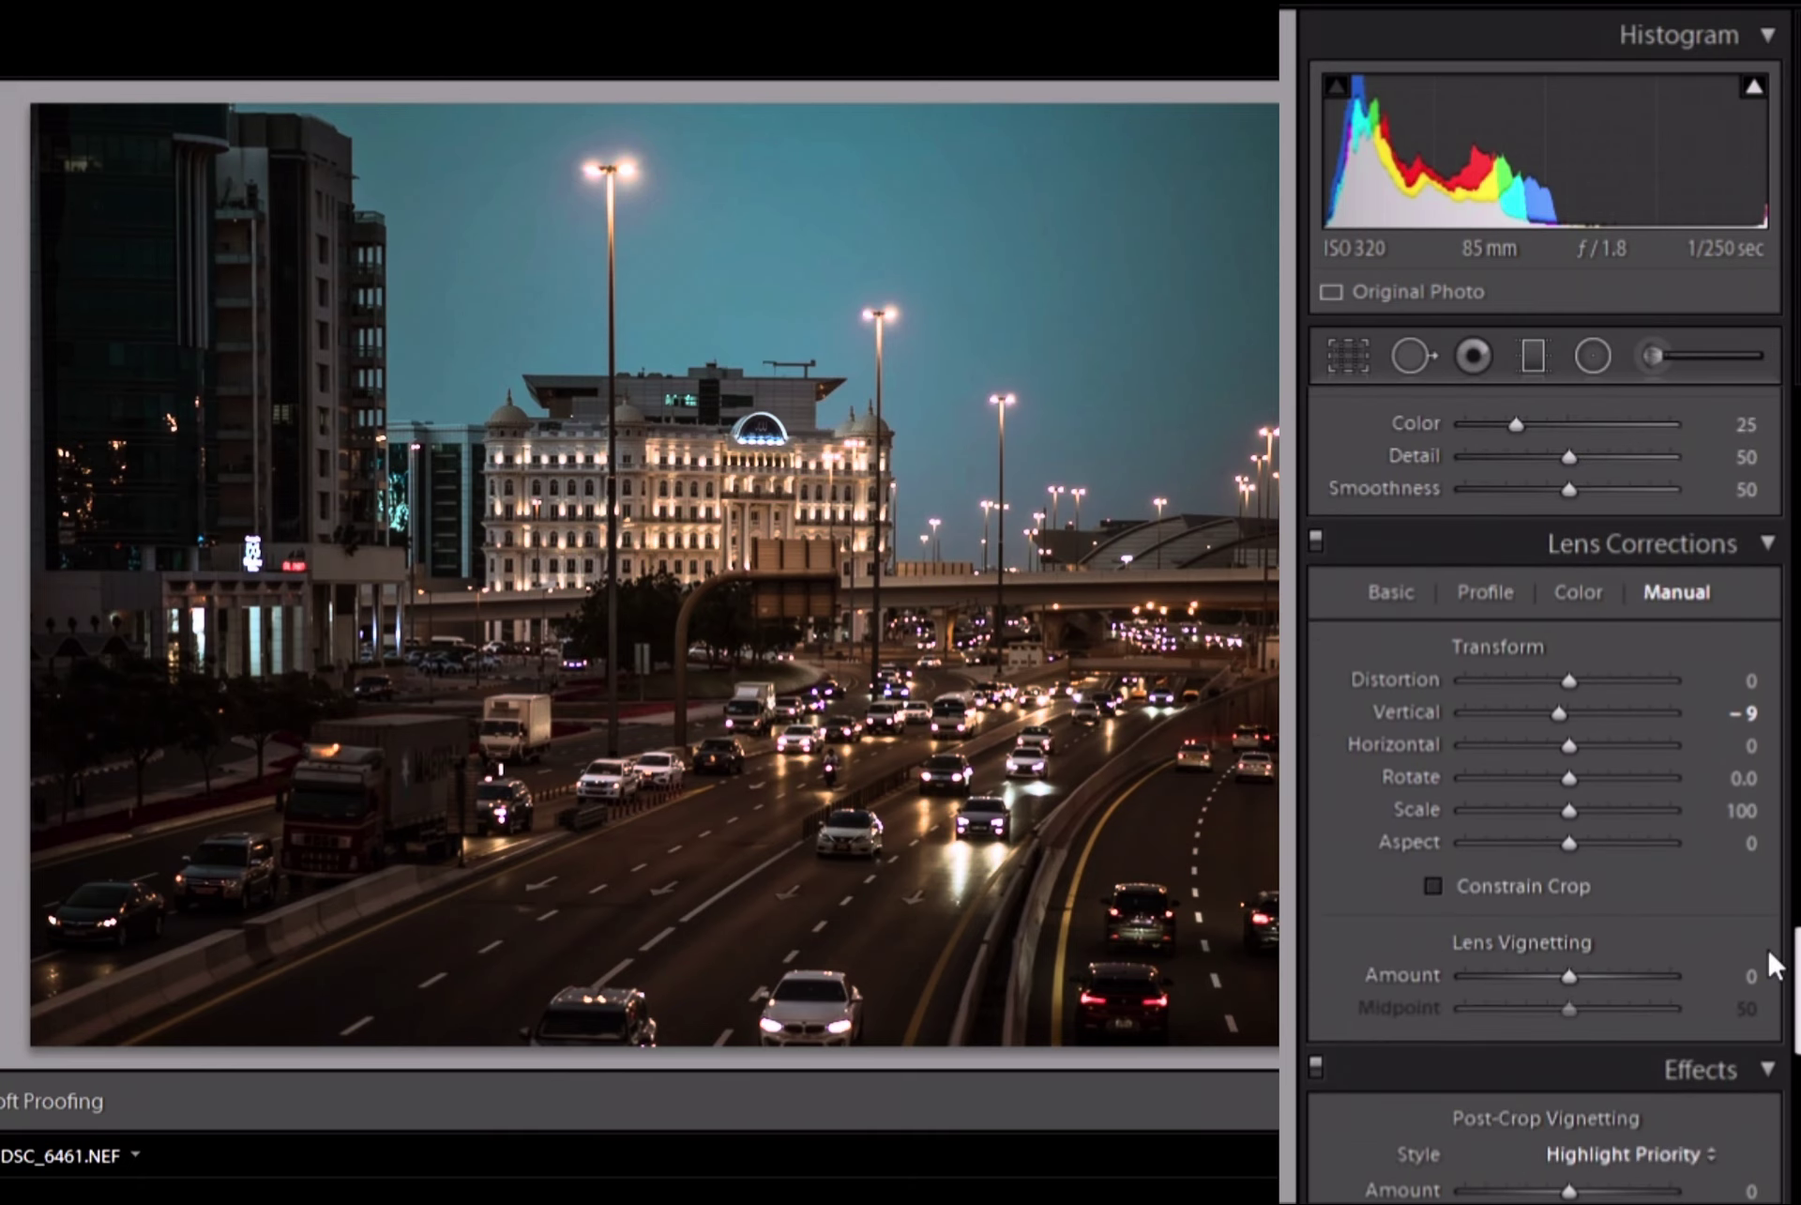
scroll(1764, 945, "up", 6)
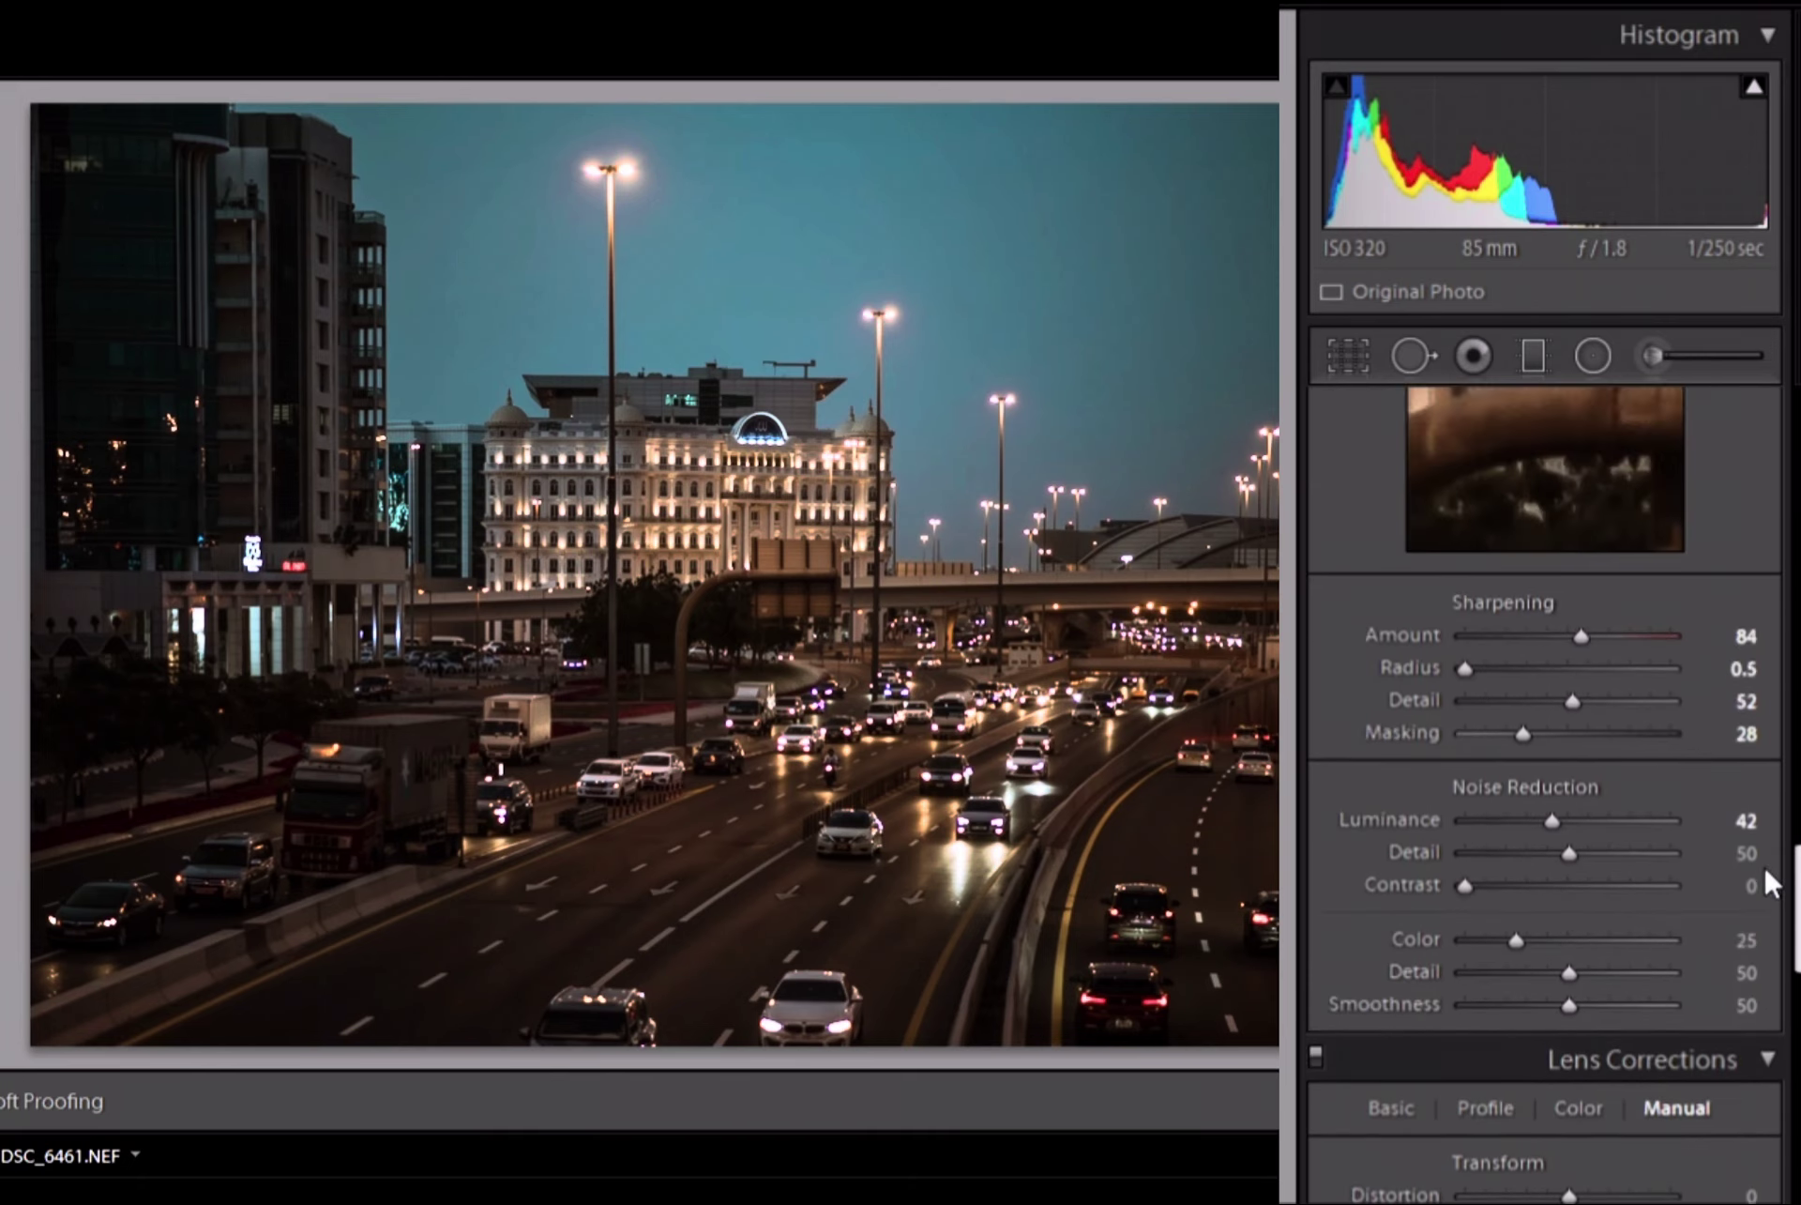
scroll(1765, 882, "down", 10)
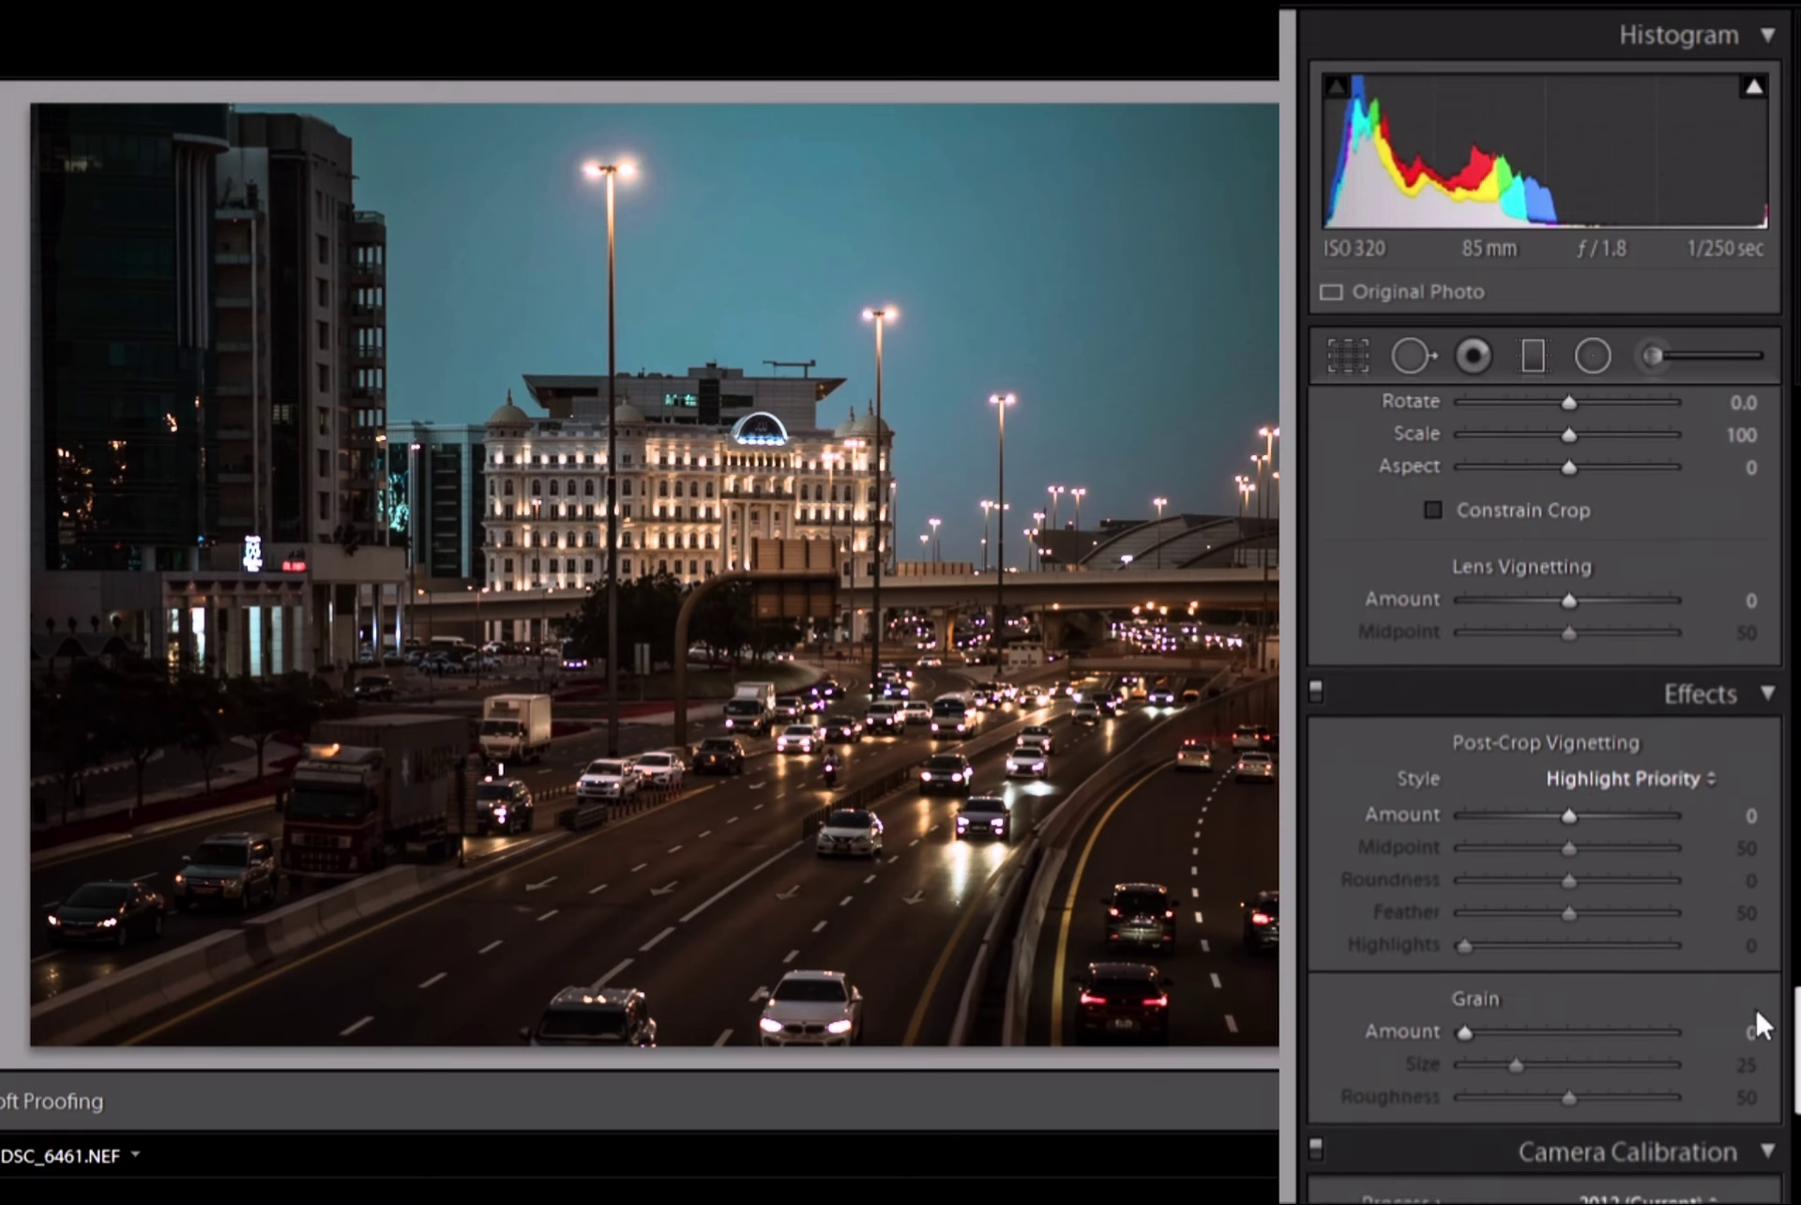
scroll(1755, 1006, "down", 2)
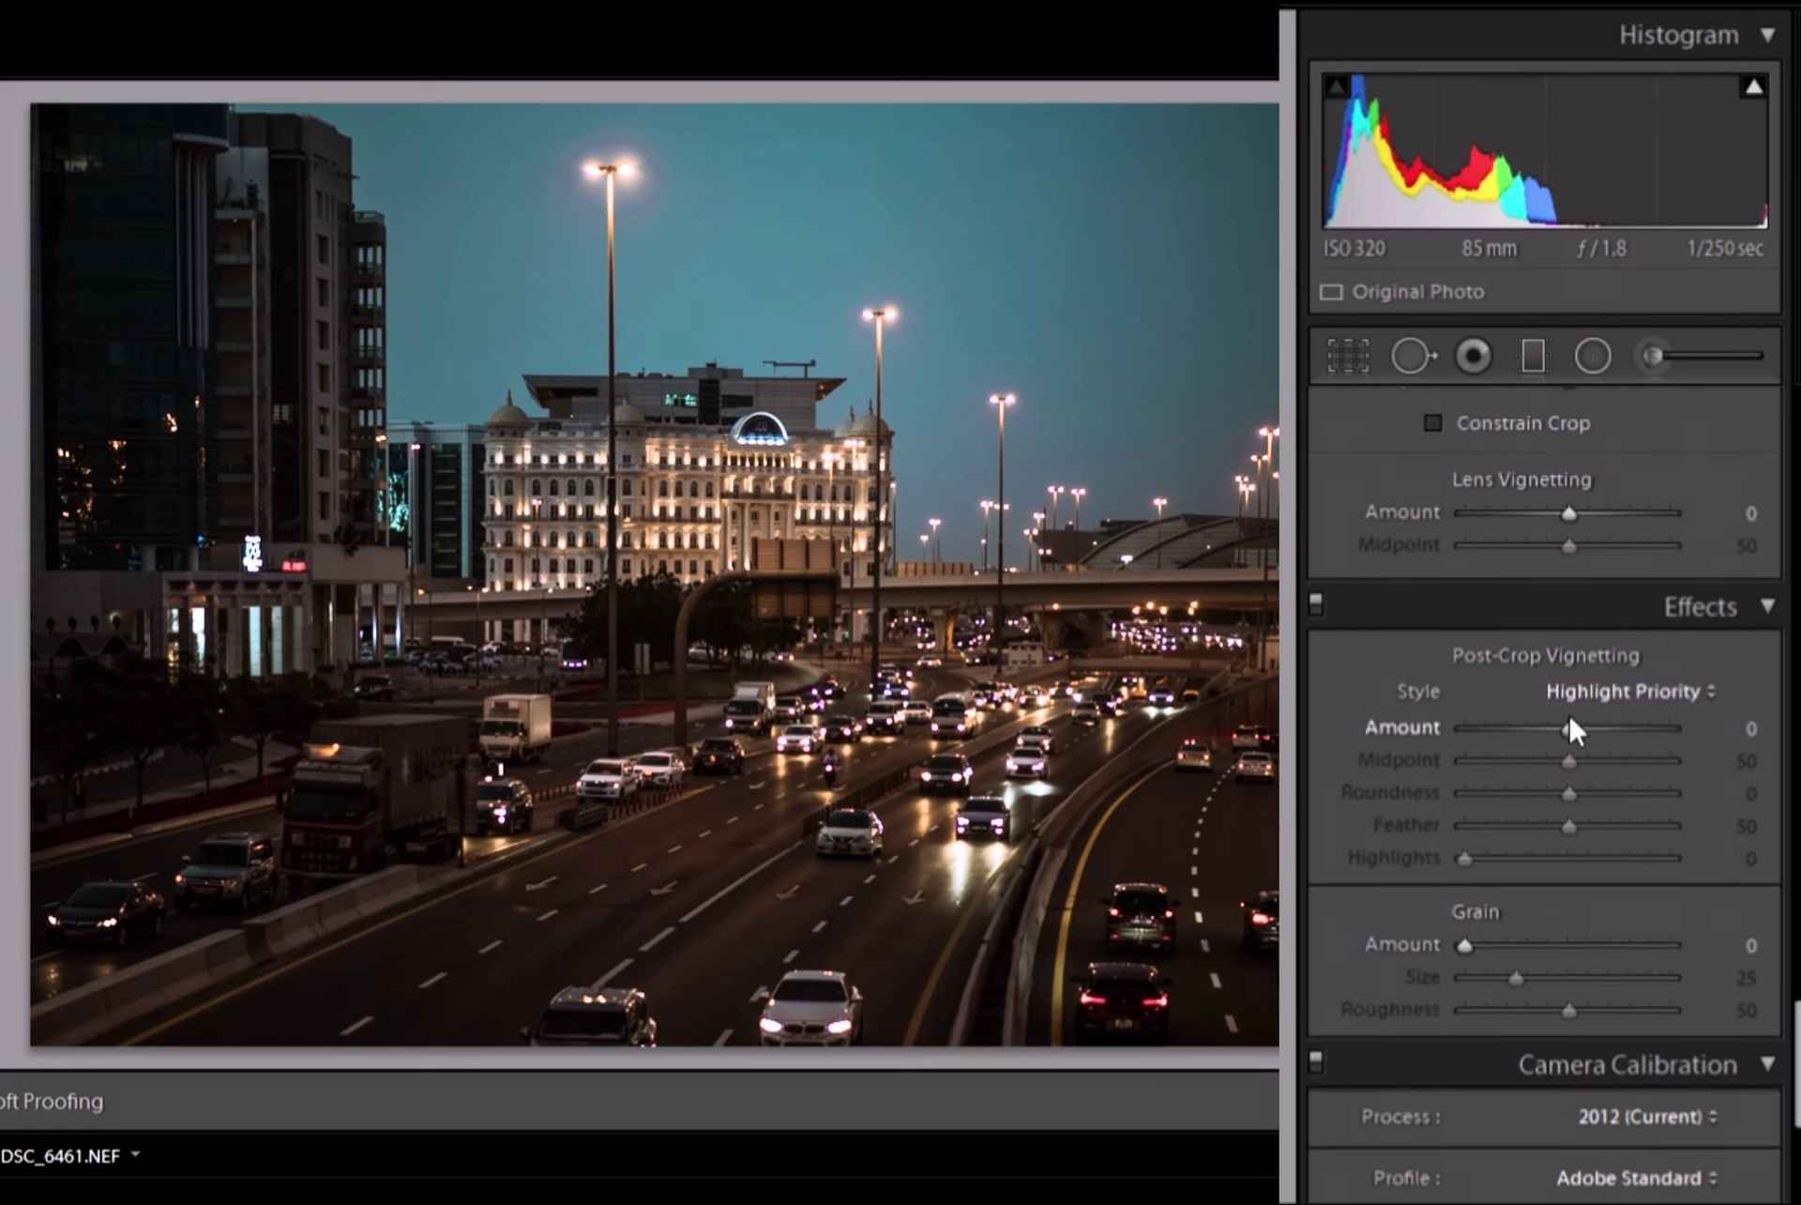
mouse_move(1569, 721)
left_mouse_down()
mouse_move(1569, 696)
mouse_move(1553, 721)
left_mouse_up()
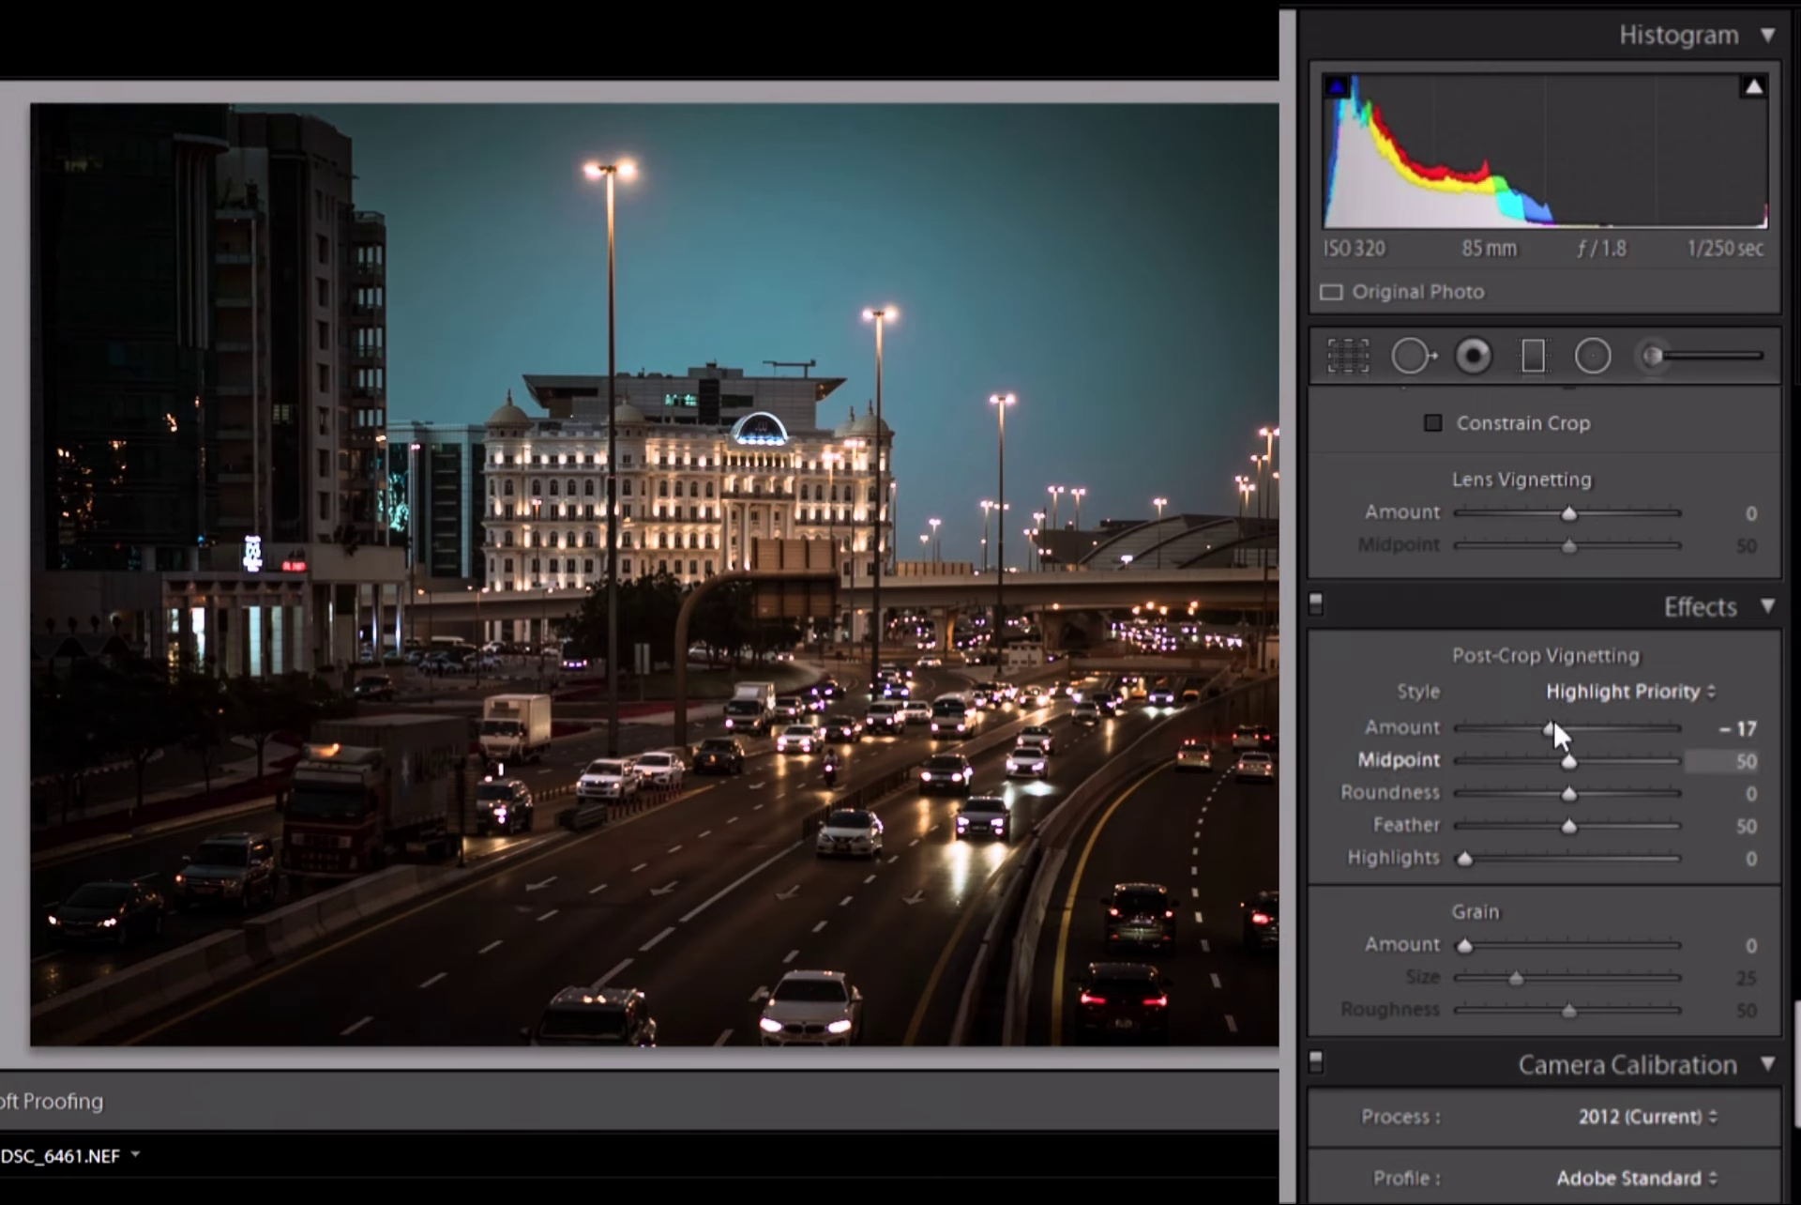
left_click_drag(1570, 727, 1563, 741)
left_click_drag(1569, 826, 1684, 804)
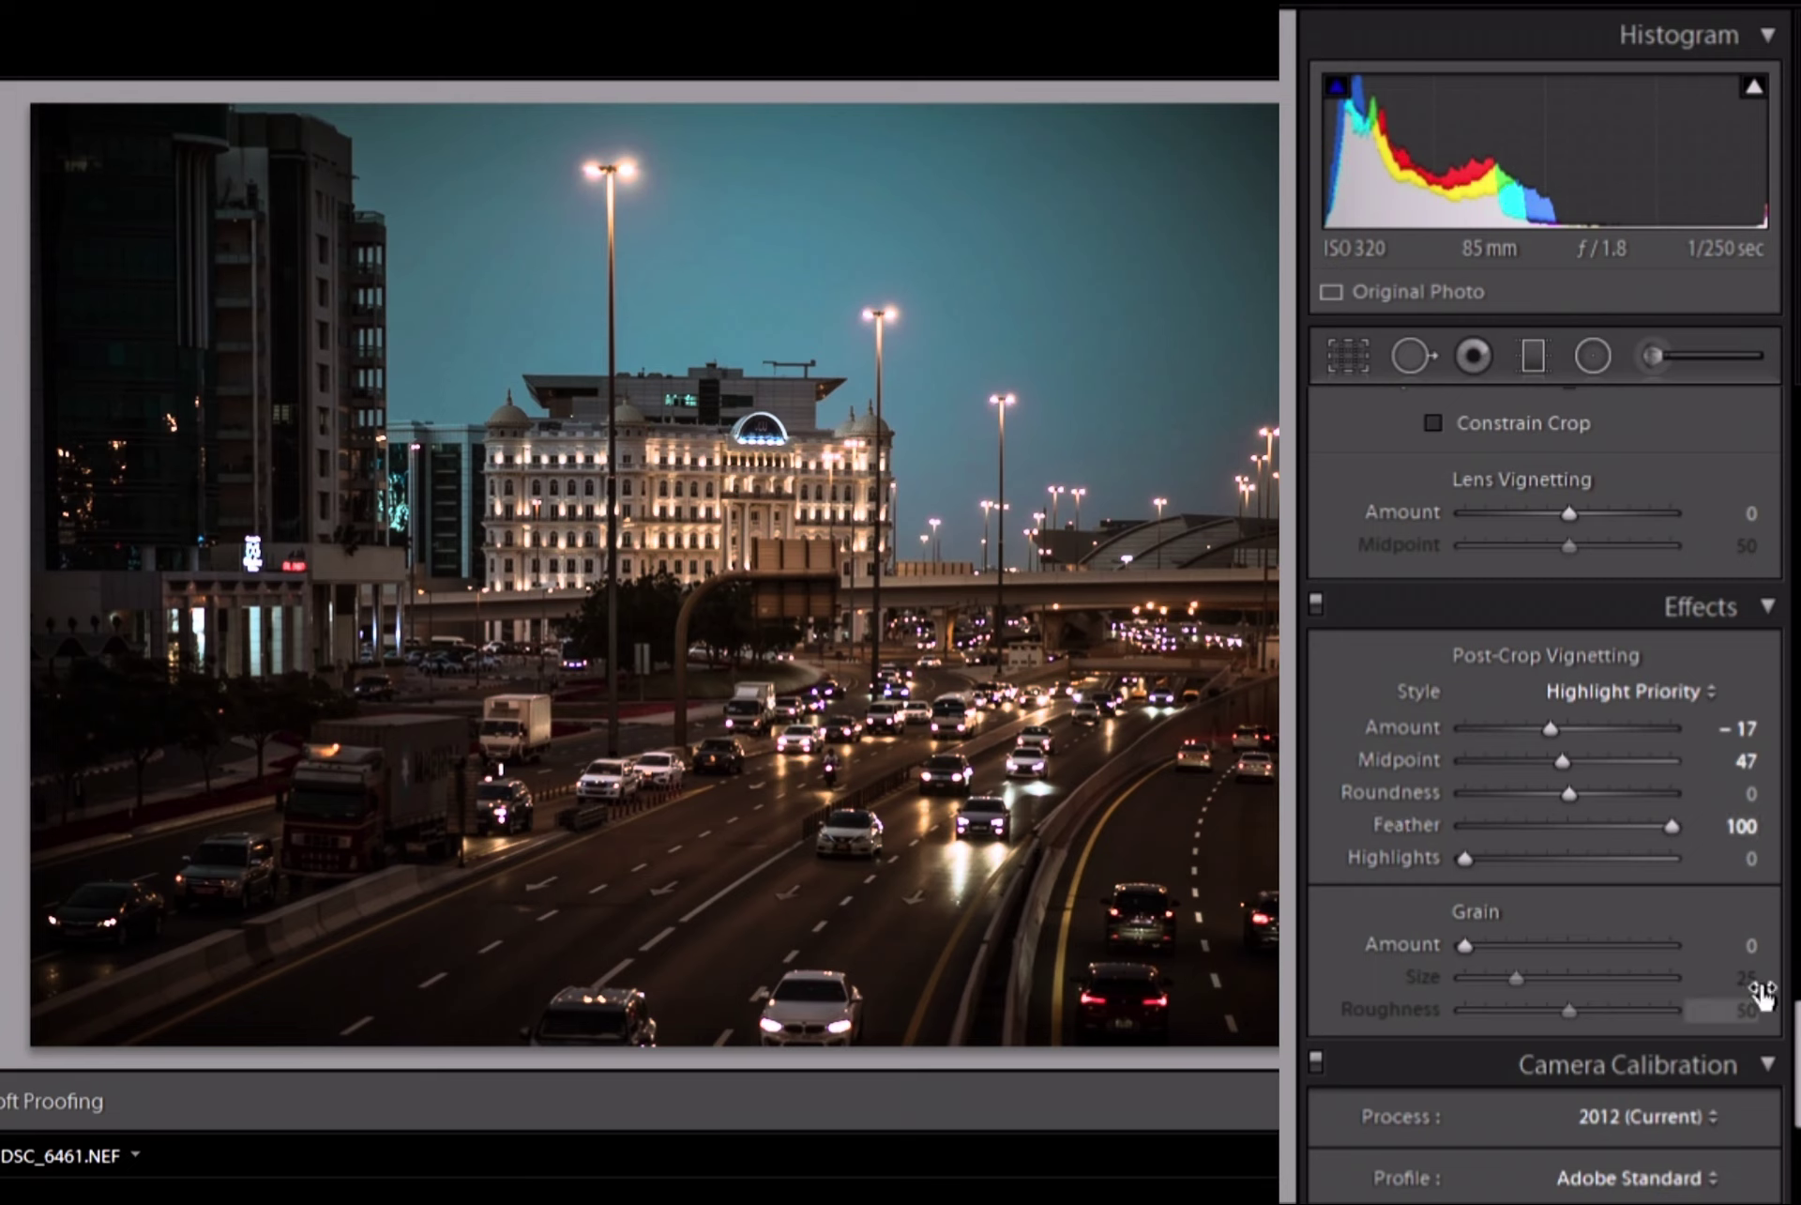
- Set the camera calibration to Red Primary hue +29 and saturation −11, Green Primary saturation −12, and Blue Primary hue −14 and saturation −12
scroll(1756, 995, "down", 5)
scroll(1769, 952, "down", 1)
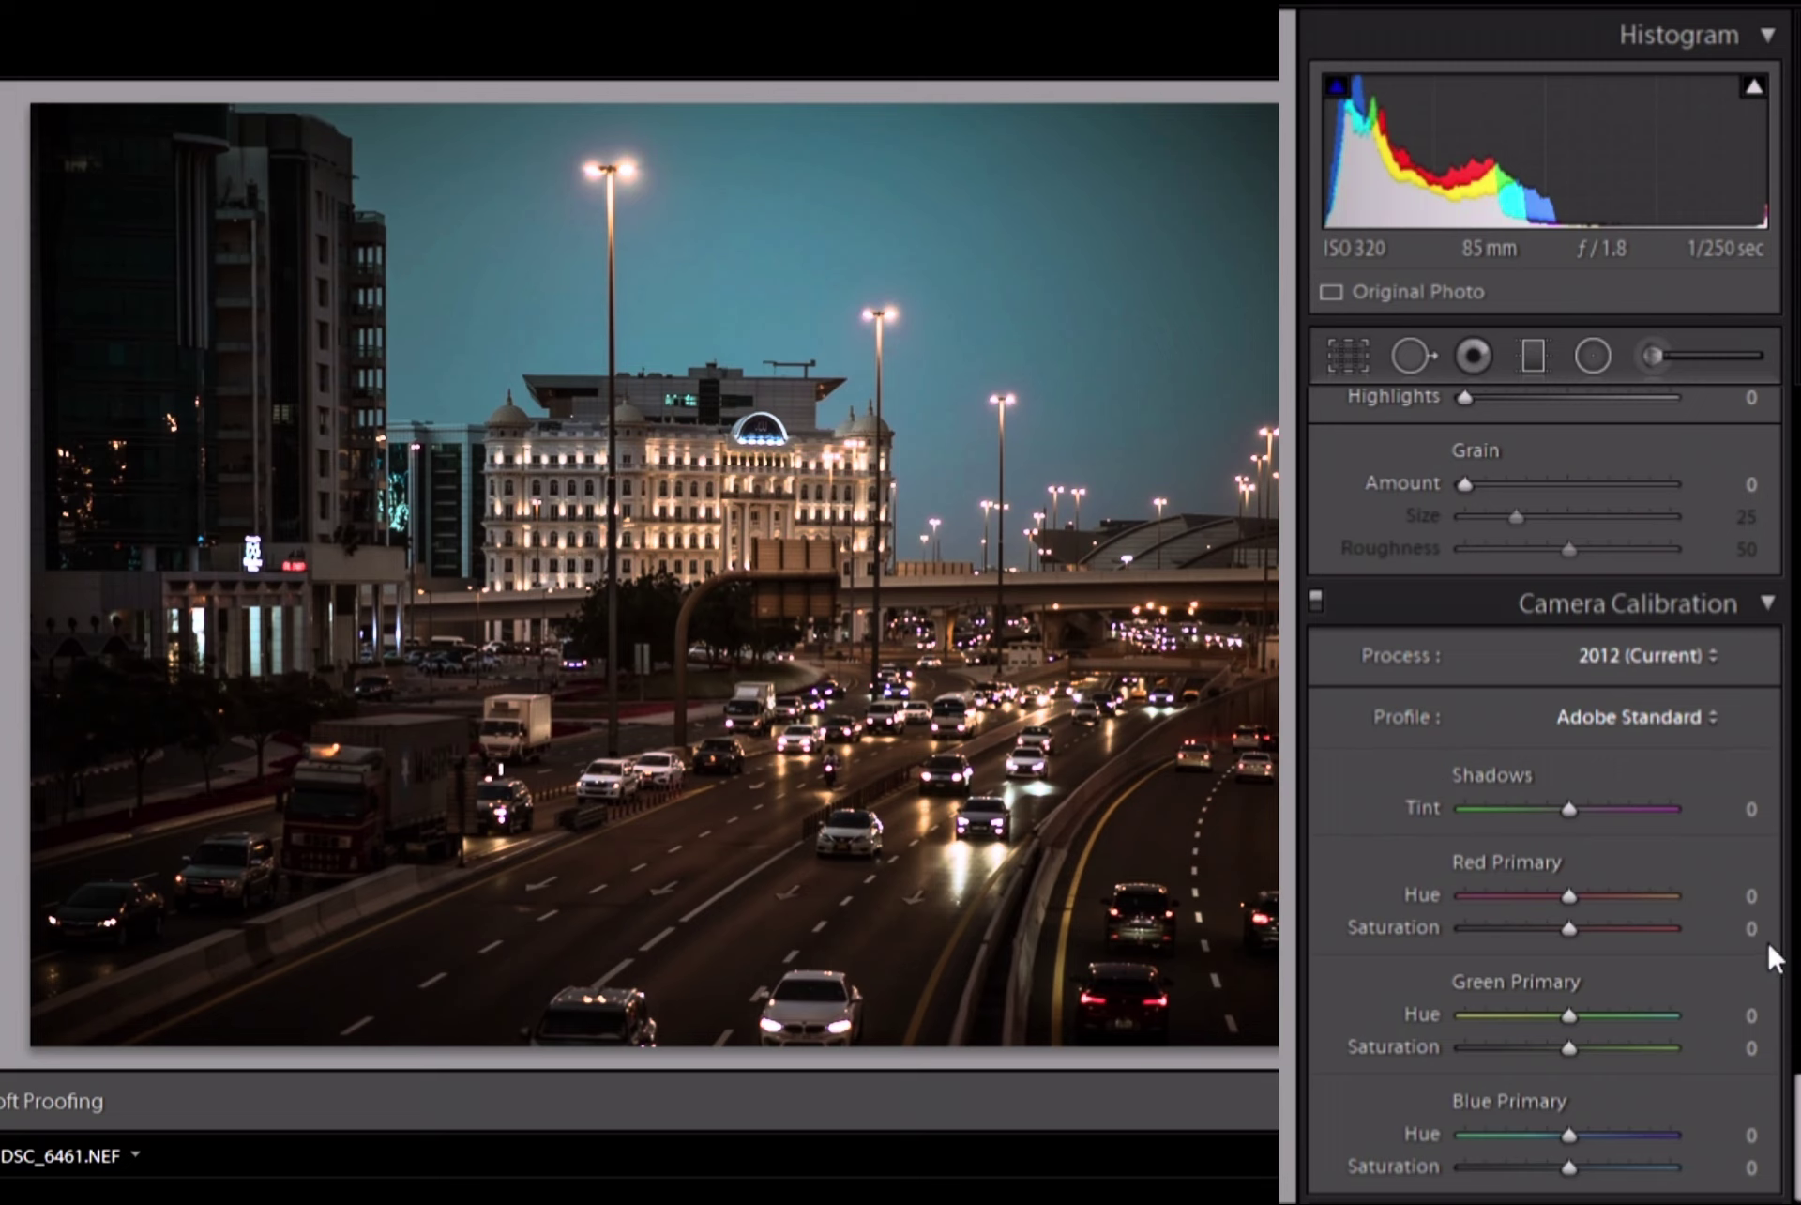
mouse_move(1569, 862)
left_mouse_down()
mouse_move(1597, 877)
mouse_move(1558, 897)
left_mouse_up()
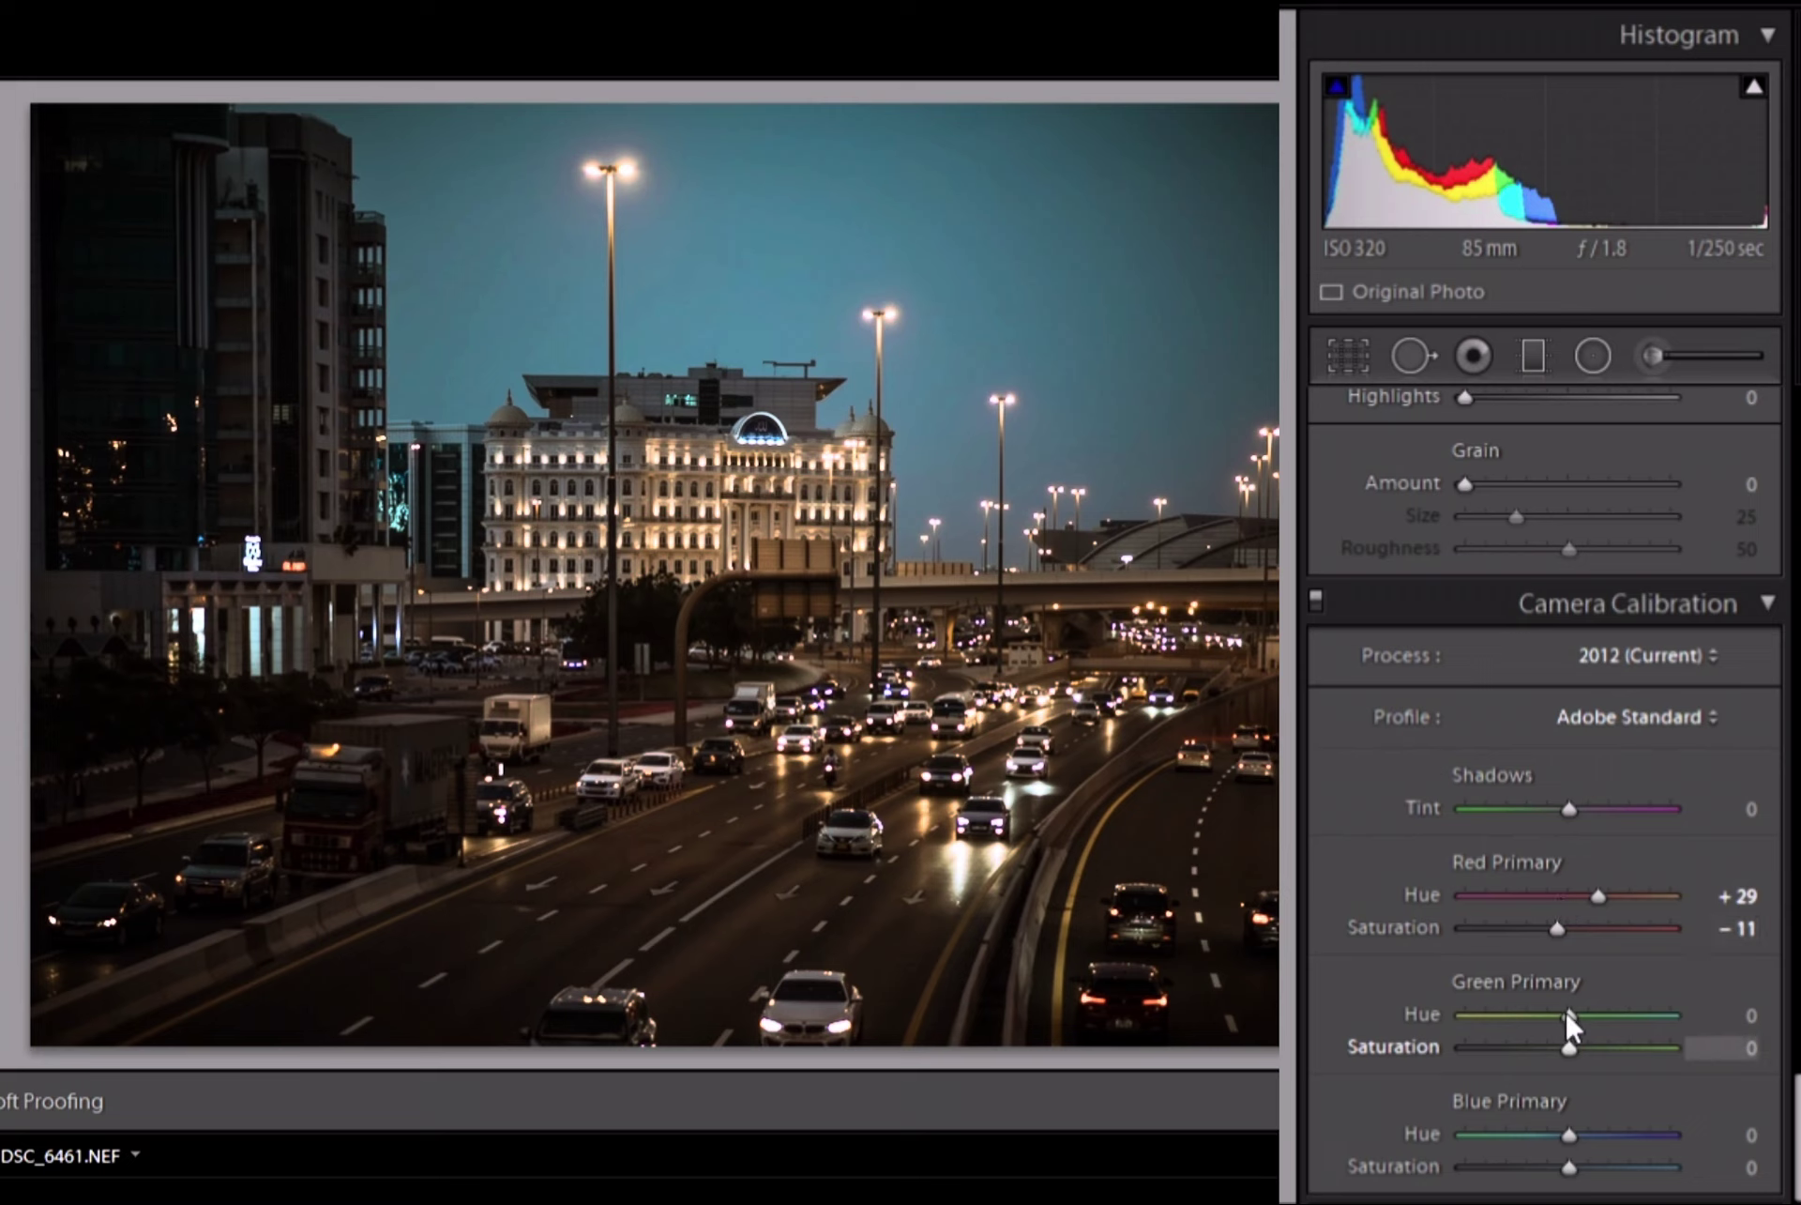
left_click_drag(1567, 1034, 1556, 1022)
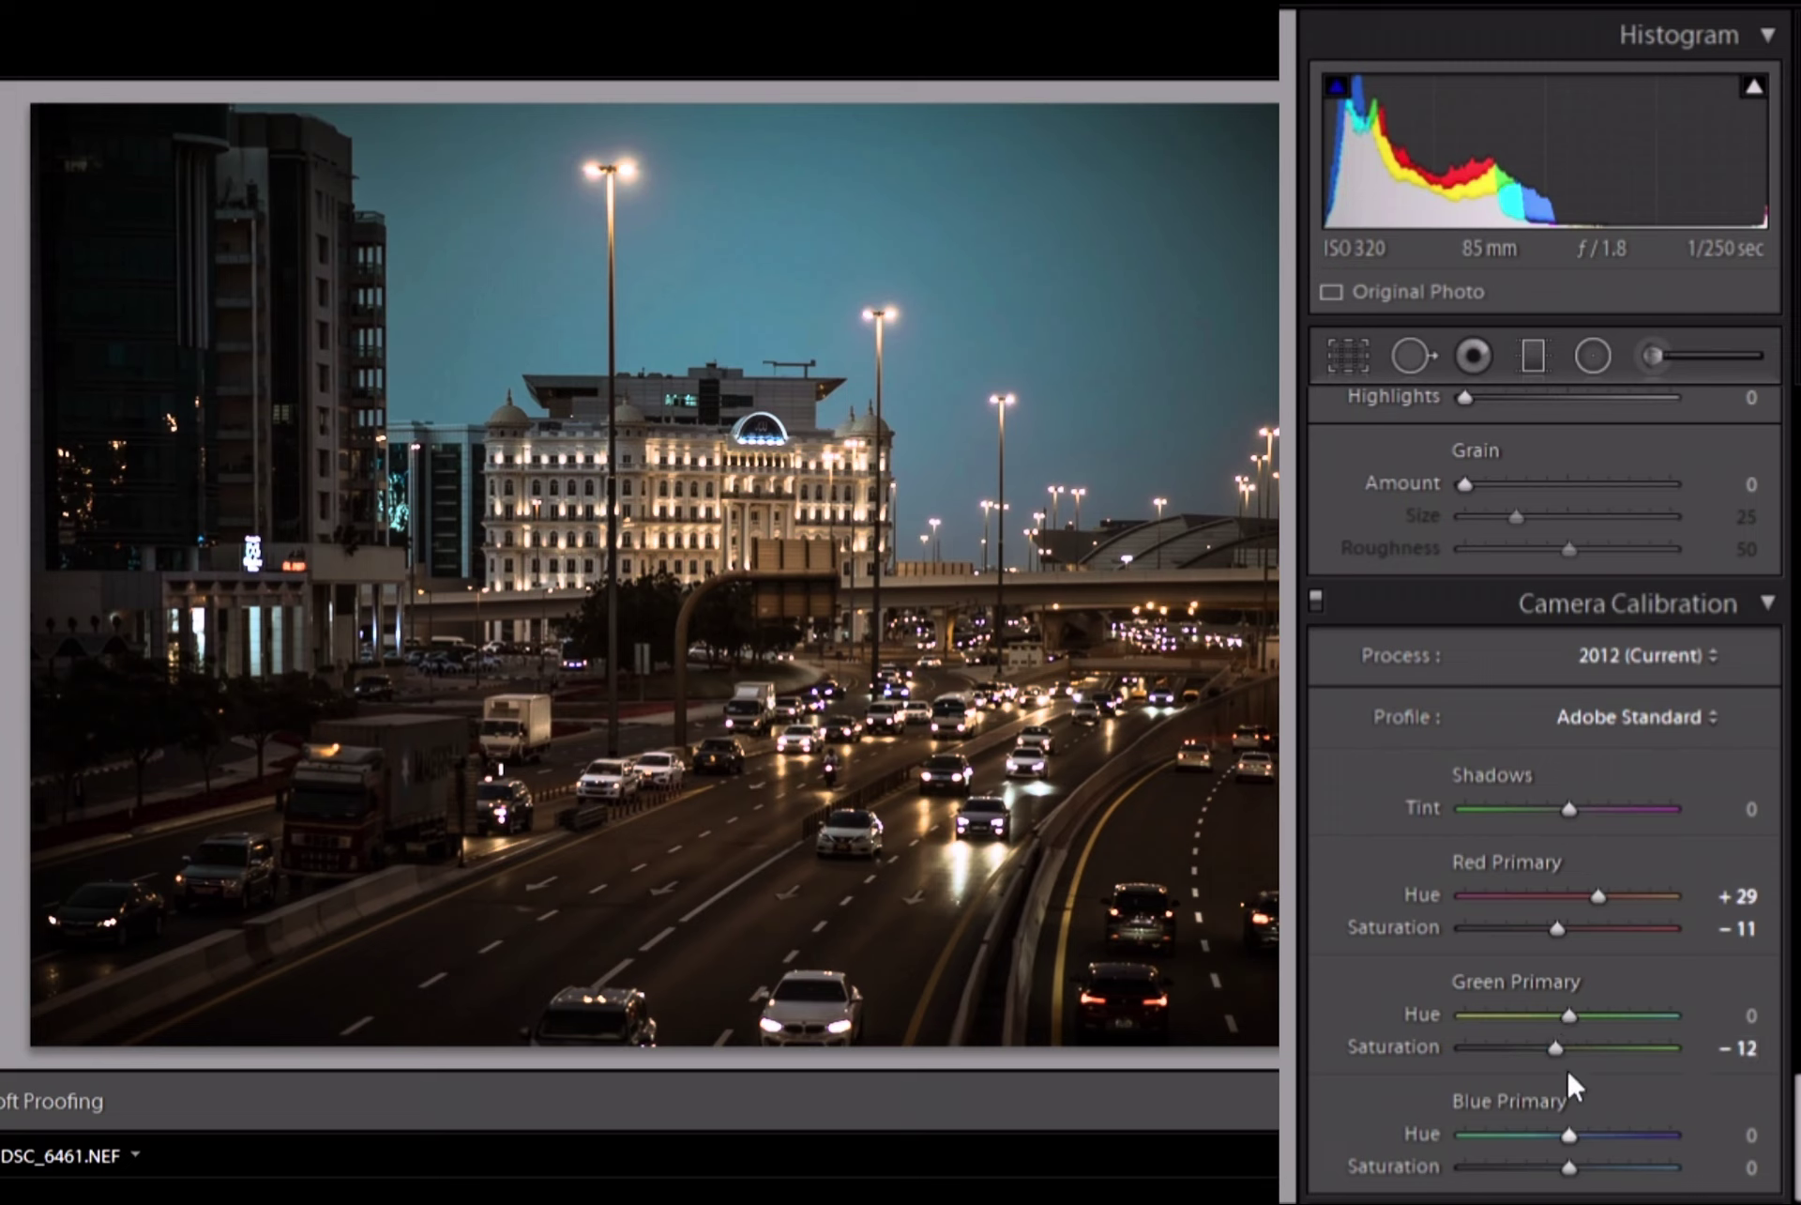
left_click(1552, 1125)
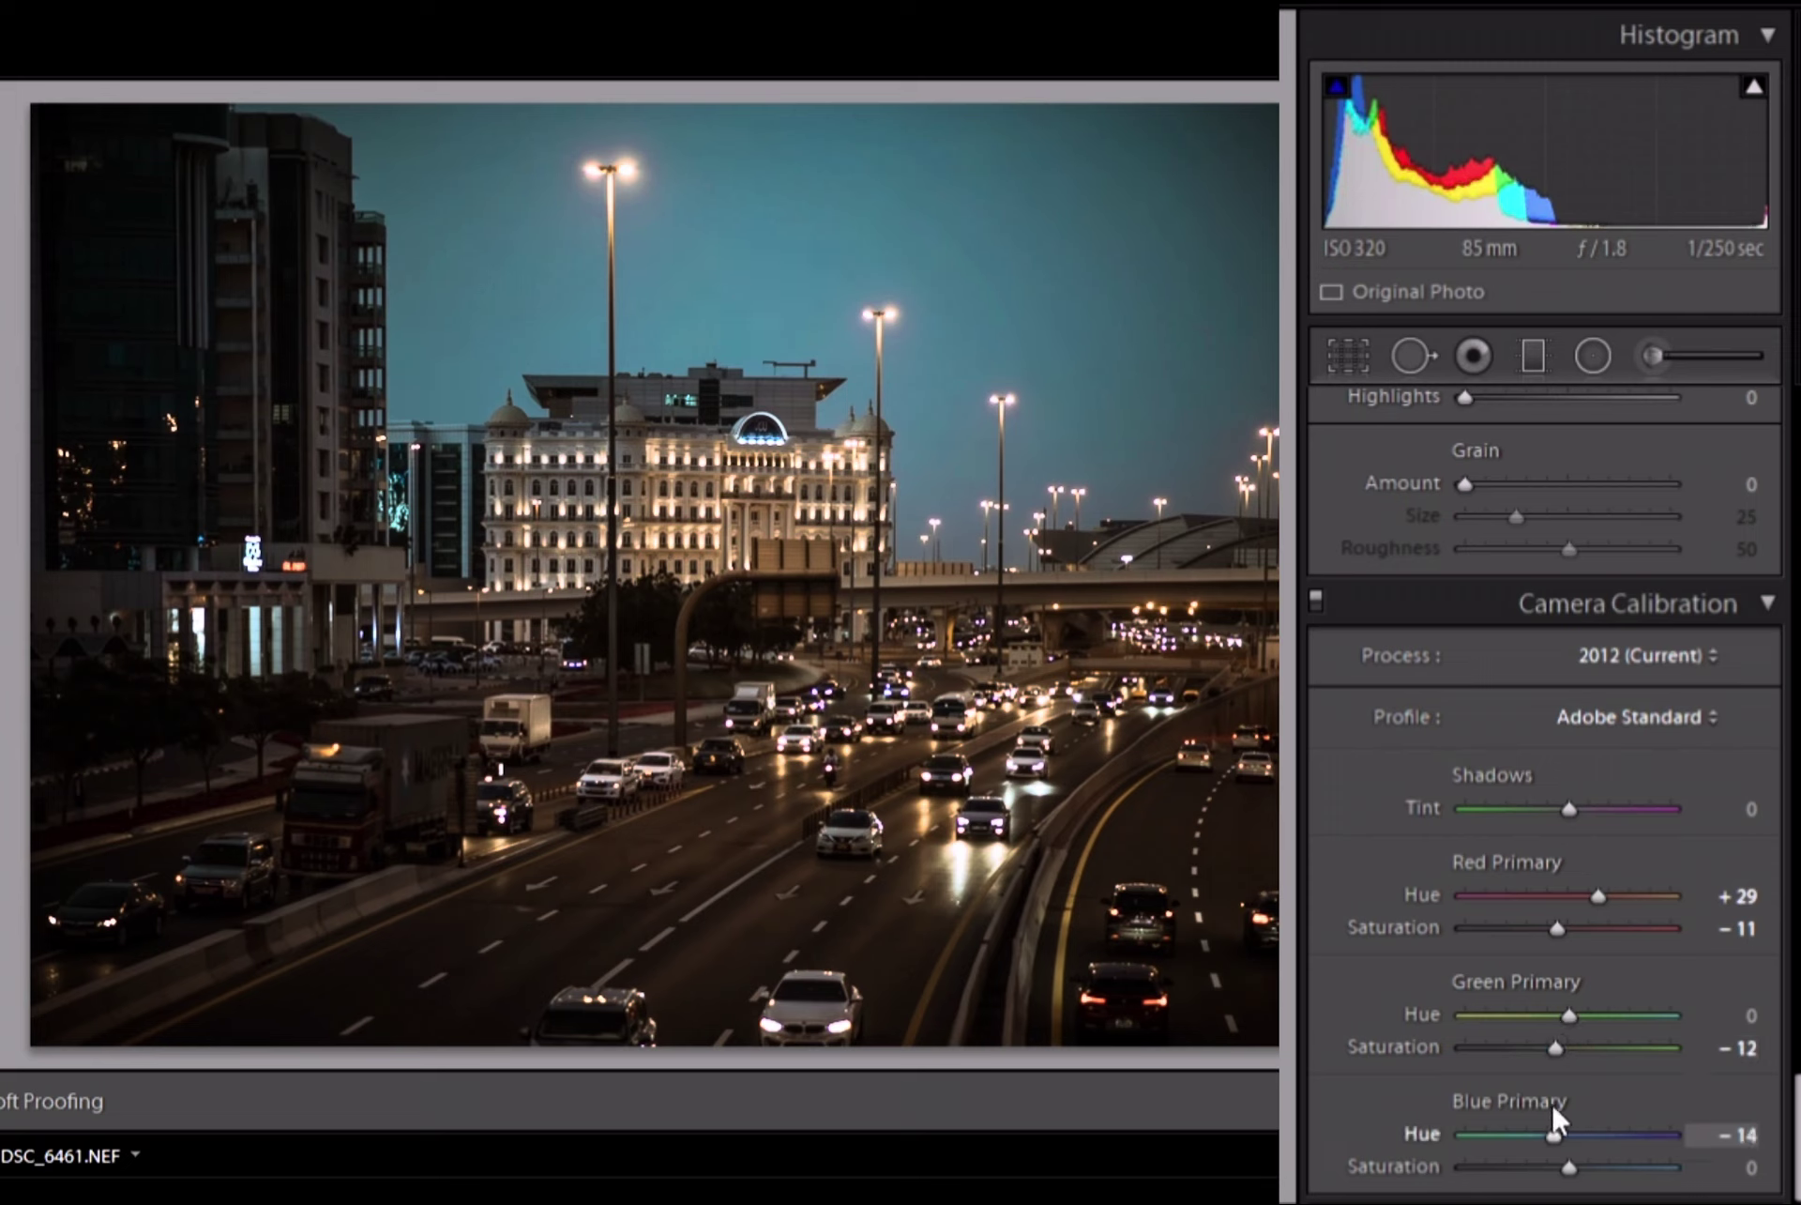
left_click_drag(1569, 1142, 1556, 1143)
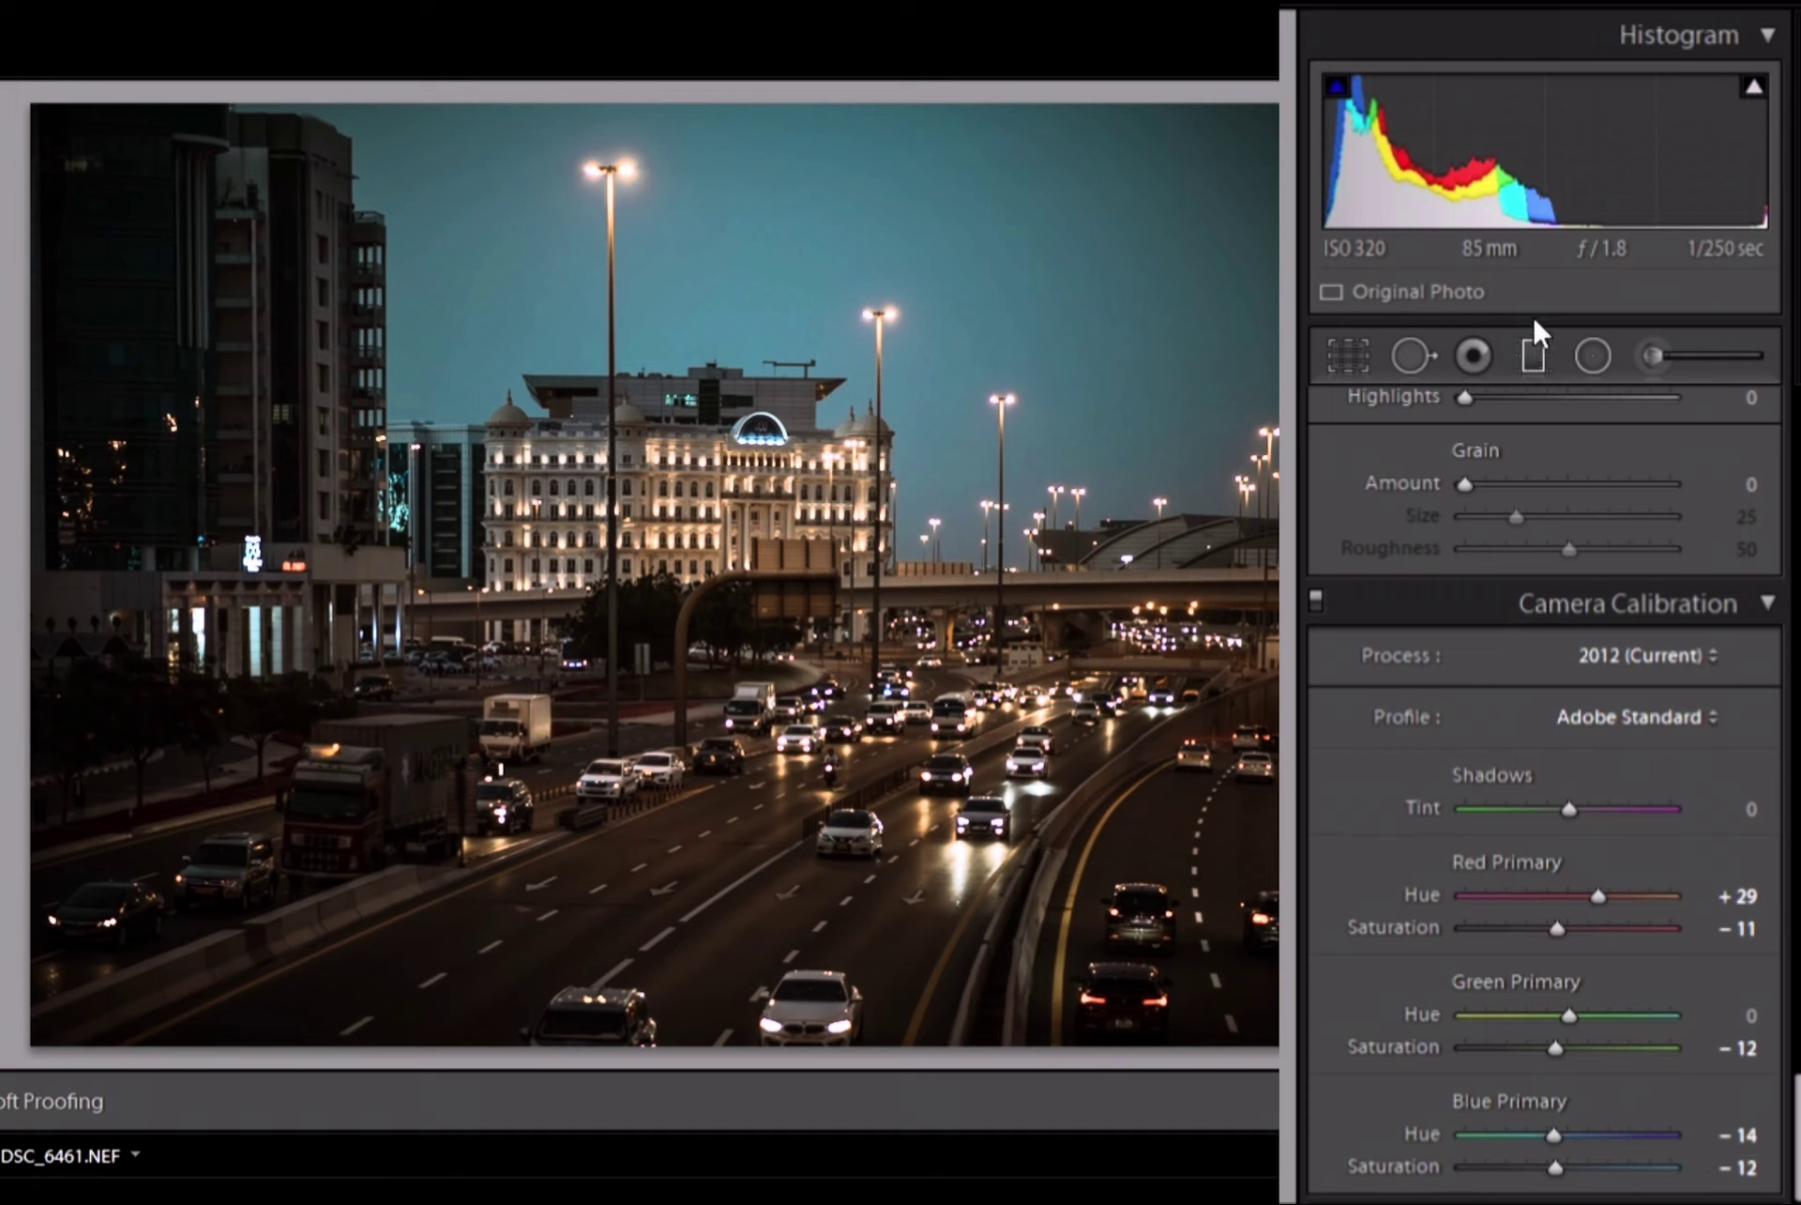
- Place a slightly tilted graduated filter down from the sky across the lit white building and set its Temp to −15
left_click(1533, 345)
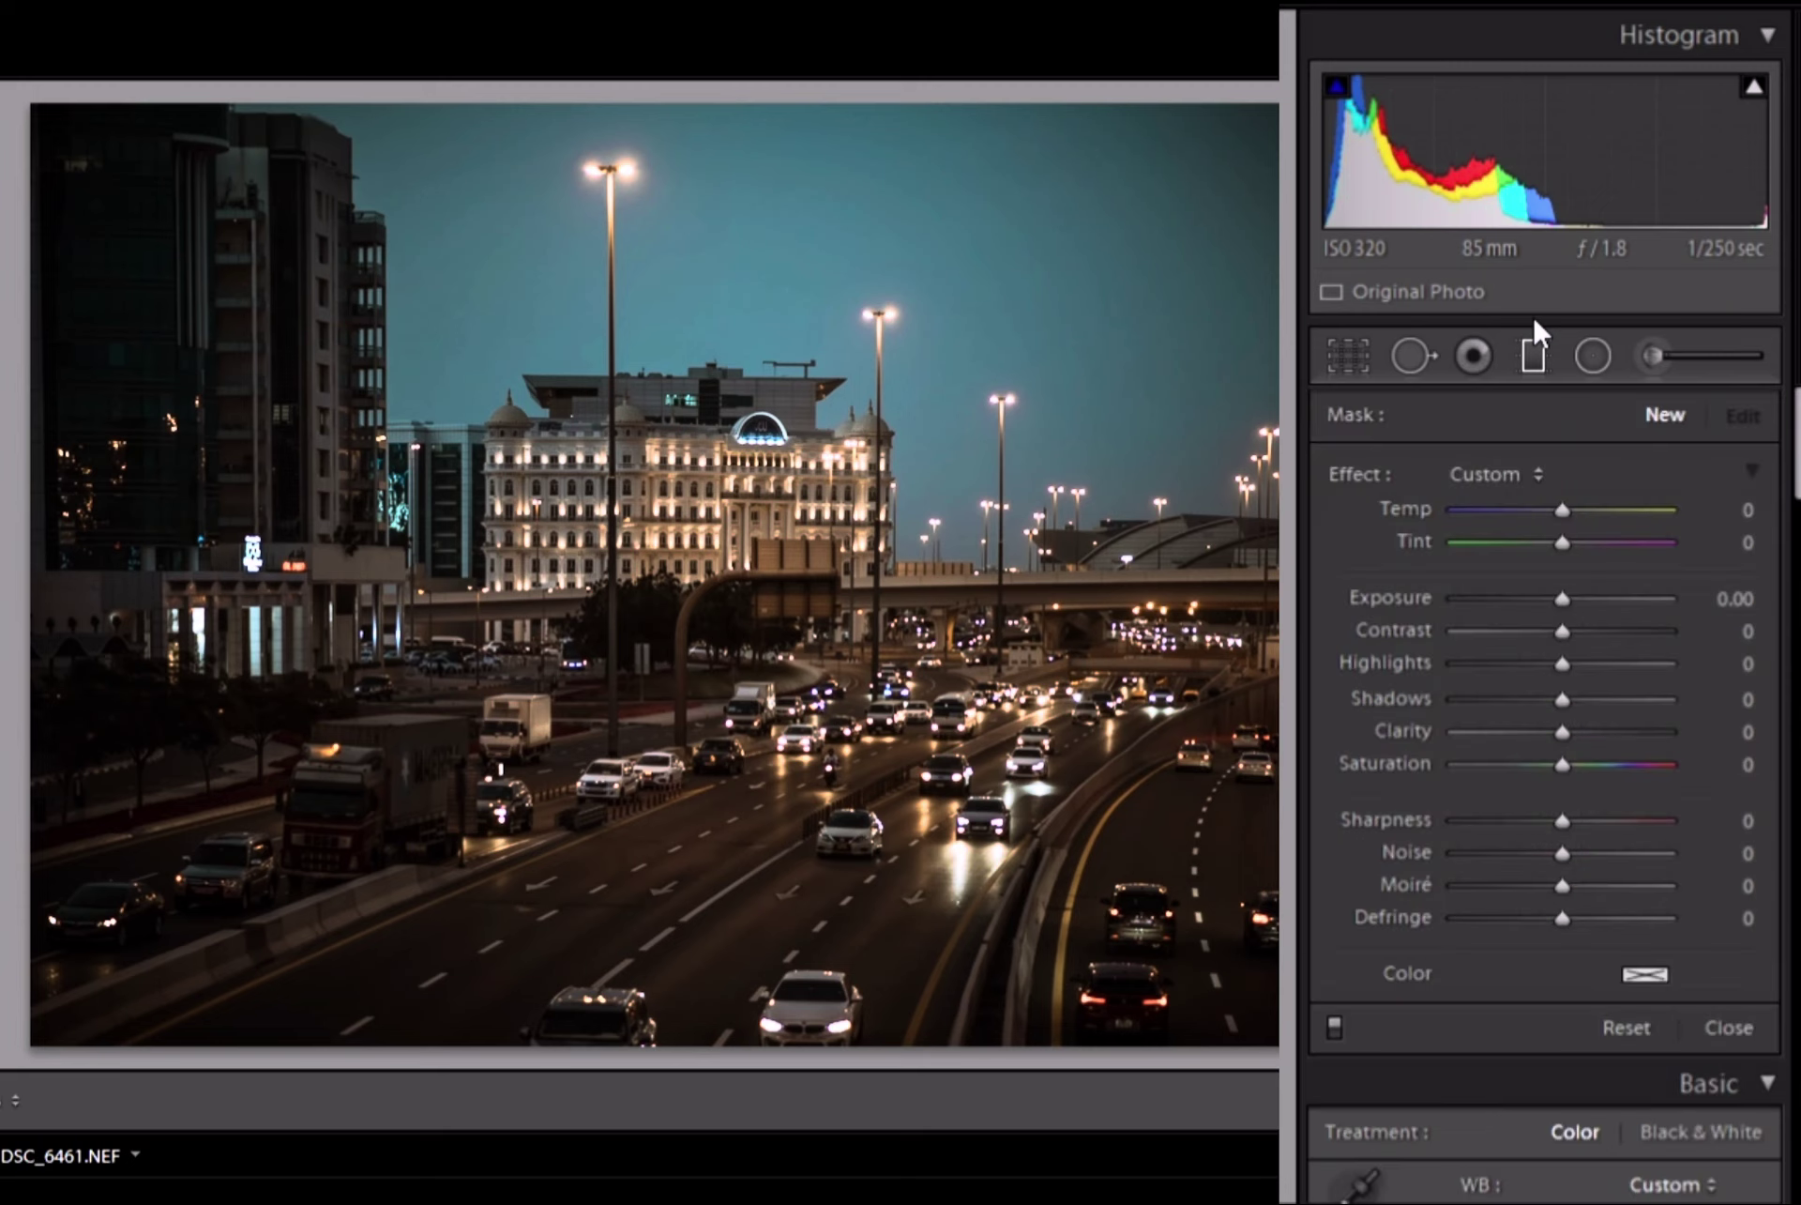
left_click_drag(740, 420, 724, 531)
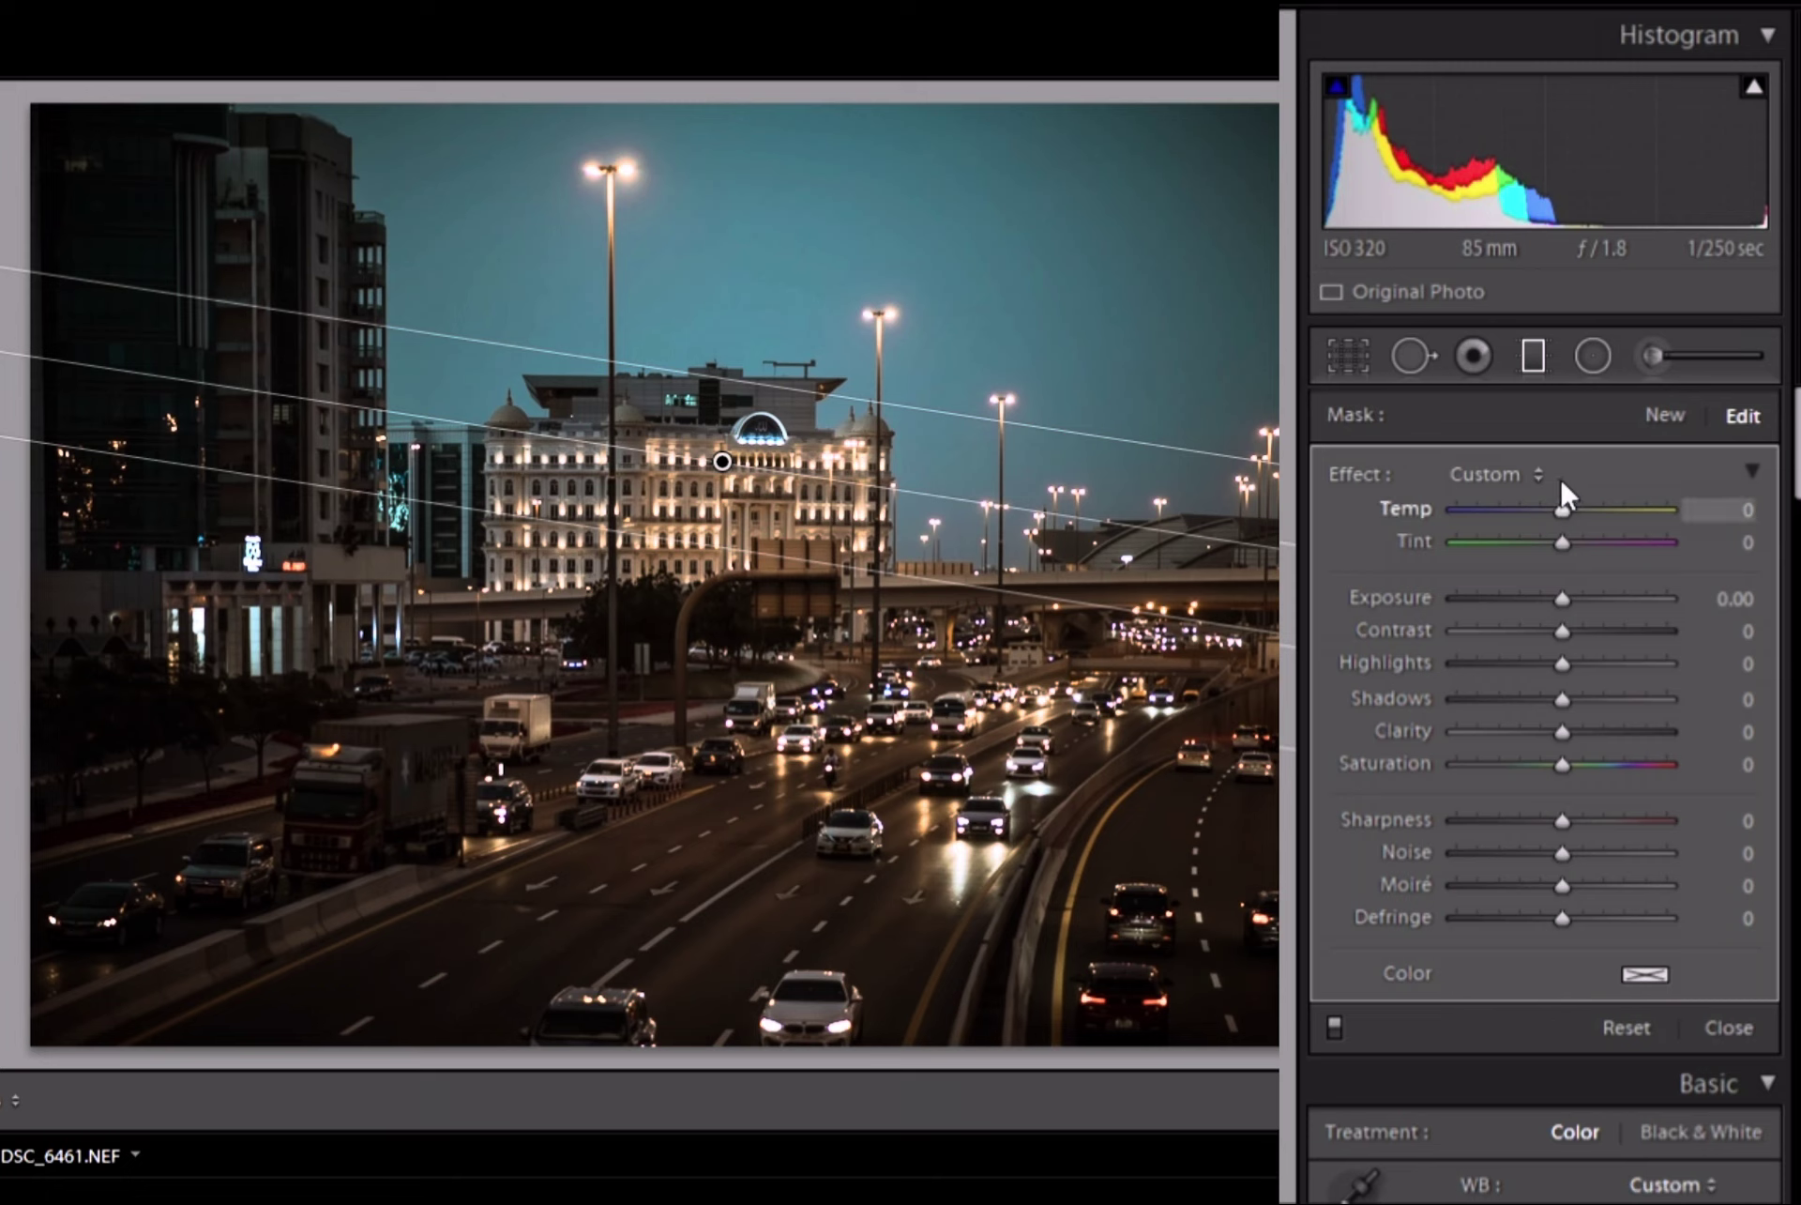
left_click_drag(1563, 489, 1548, 516)
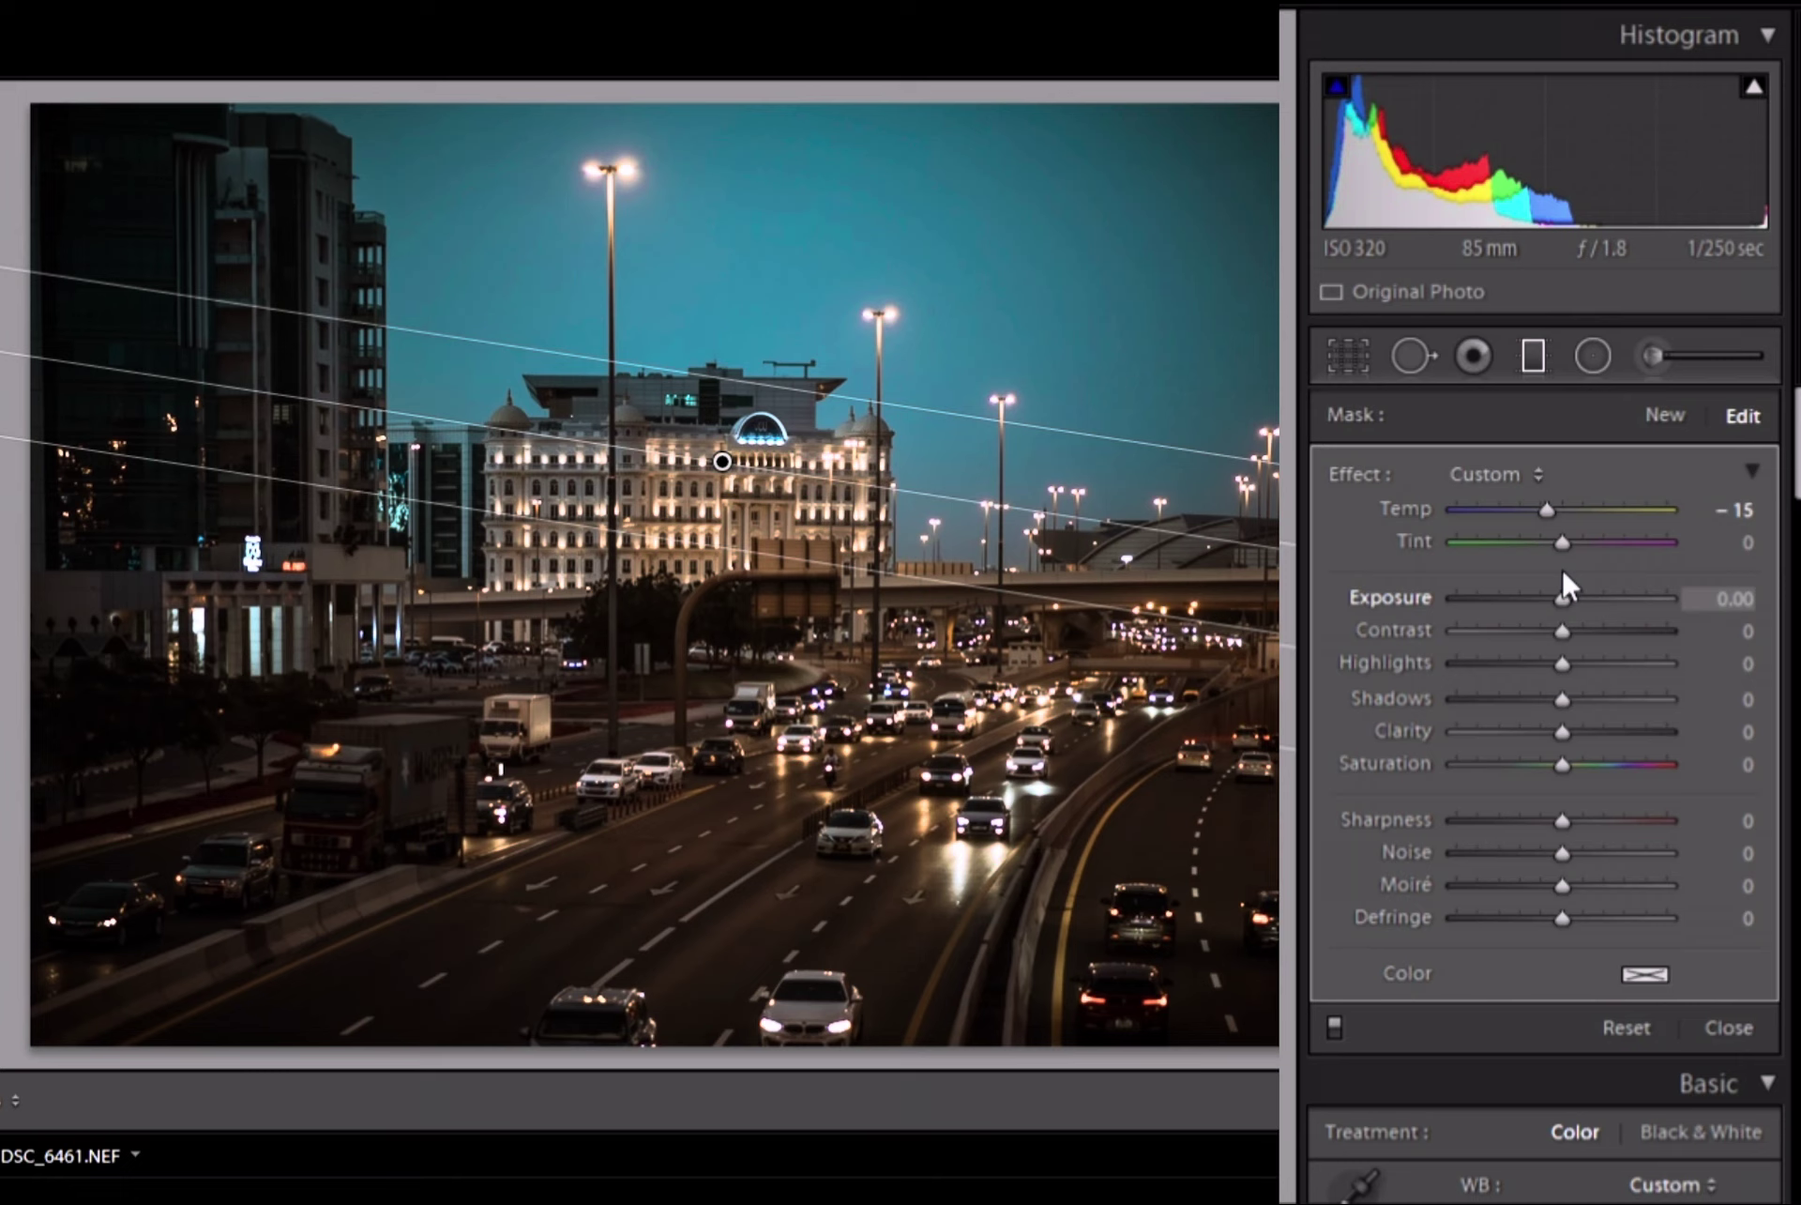
- Set the graduated filter's Exposure to −0.06, Contrast to 16, Shadows to −5, Clarity to 10 and Saturation to −5
left_click_drag(1561, 568, 1586, 600)
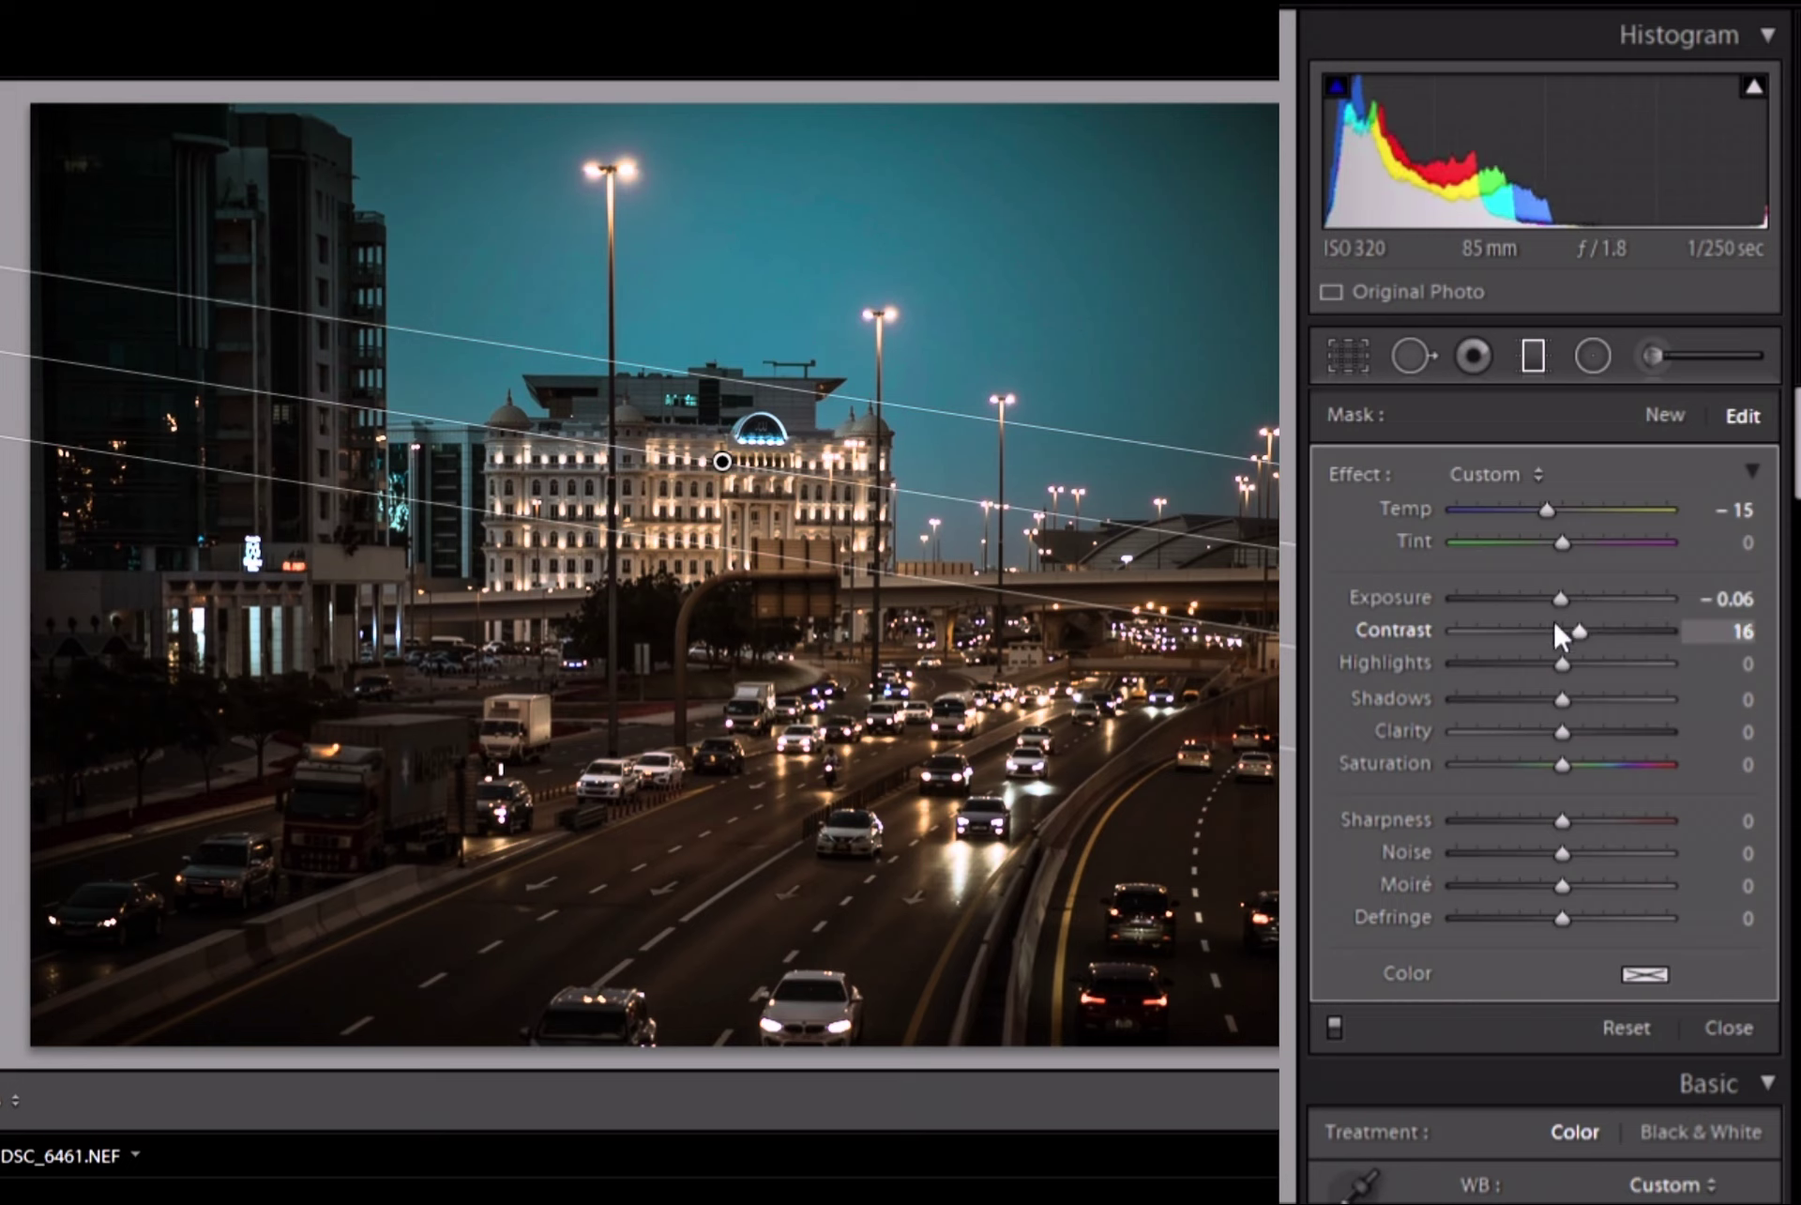
left_click_drag(1559, 667, 1557, 669)
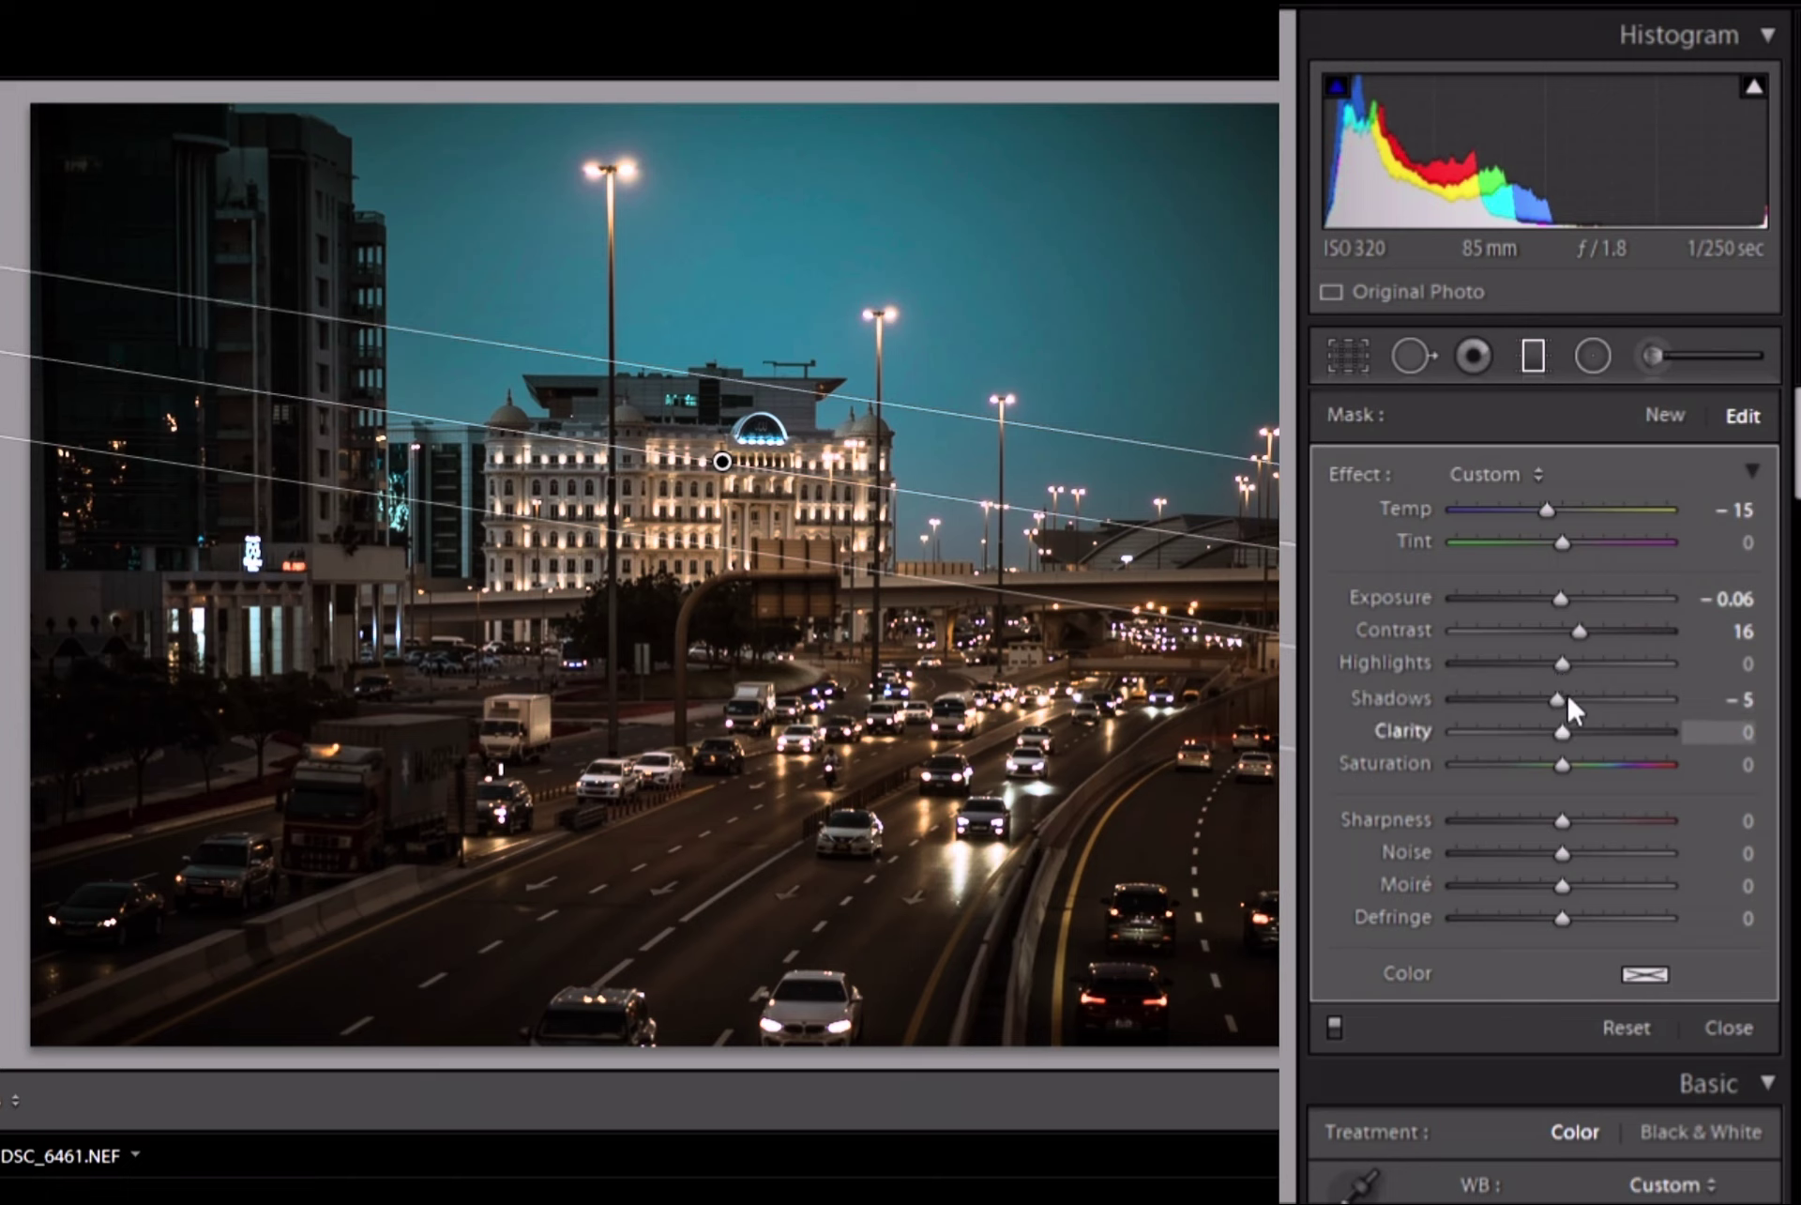
left_click_drag(1566, 696, 1580, 705)
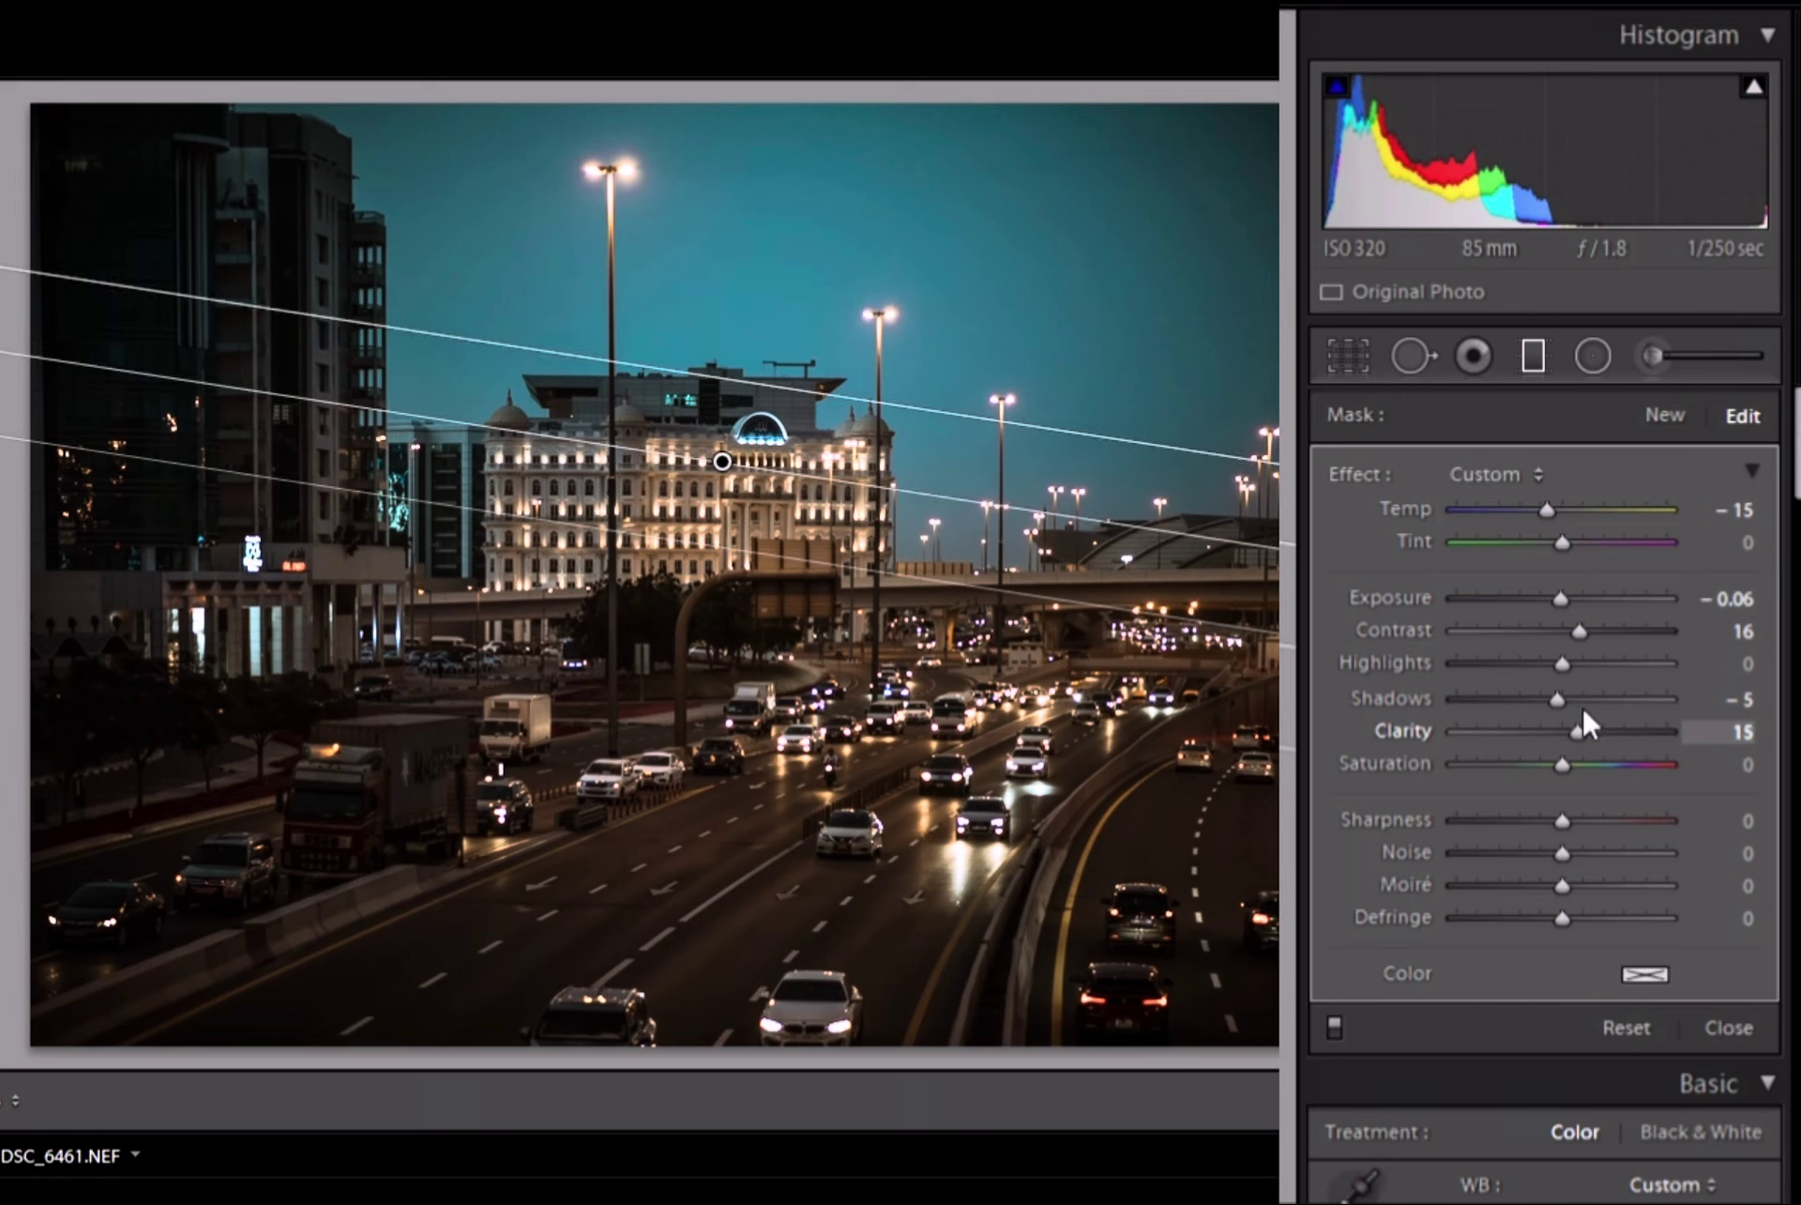
left_click_drag(1578, 705, 1557, 733)
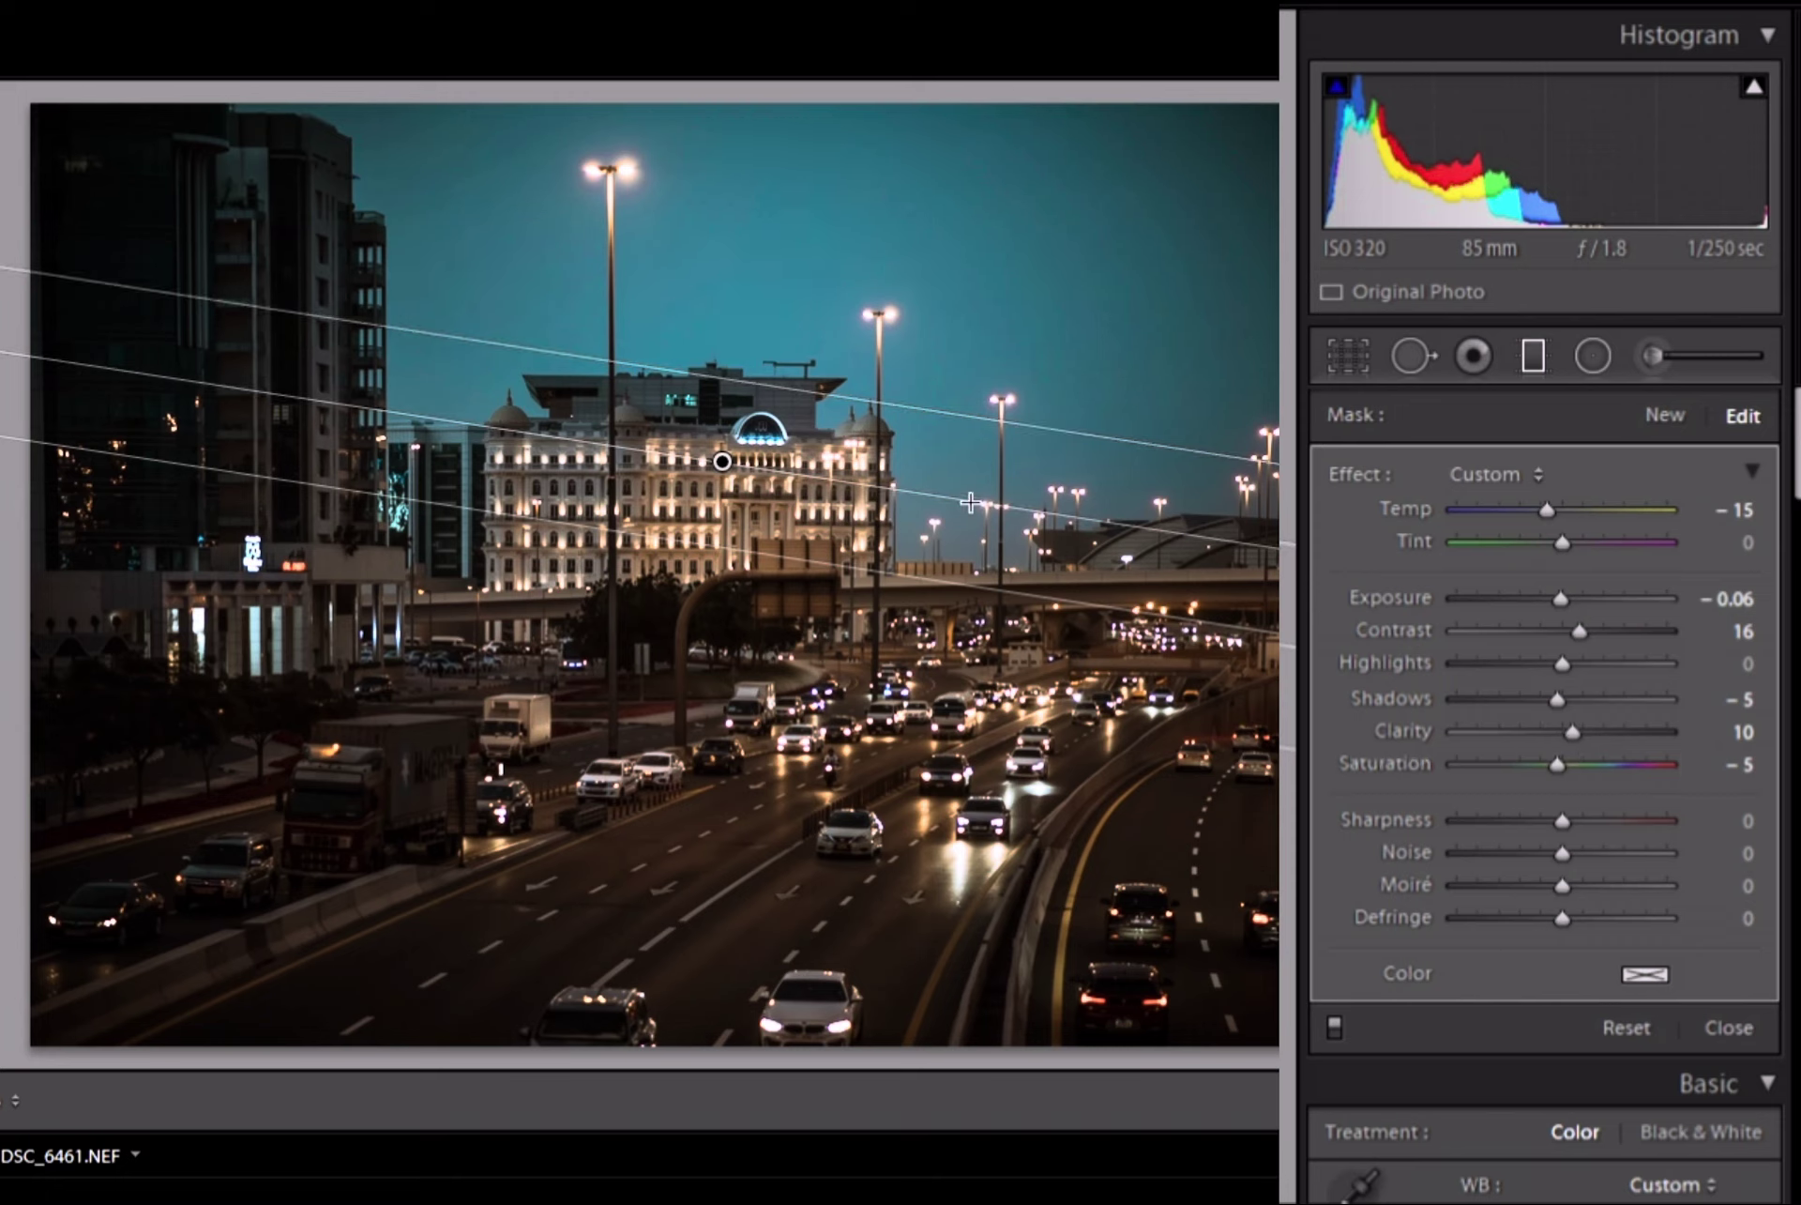
- Adjust the graduated filter's angle and move it higher above the lit building, and close the filter
left_click_drag(1161, 506, 1065, 437)
left_click_drag(1291, 574, 1293, 536)
left_click_drag(747, 443, 775, 388)
key("m")
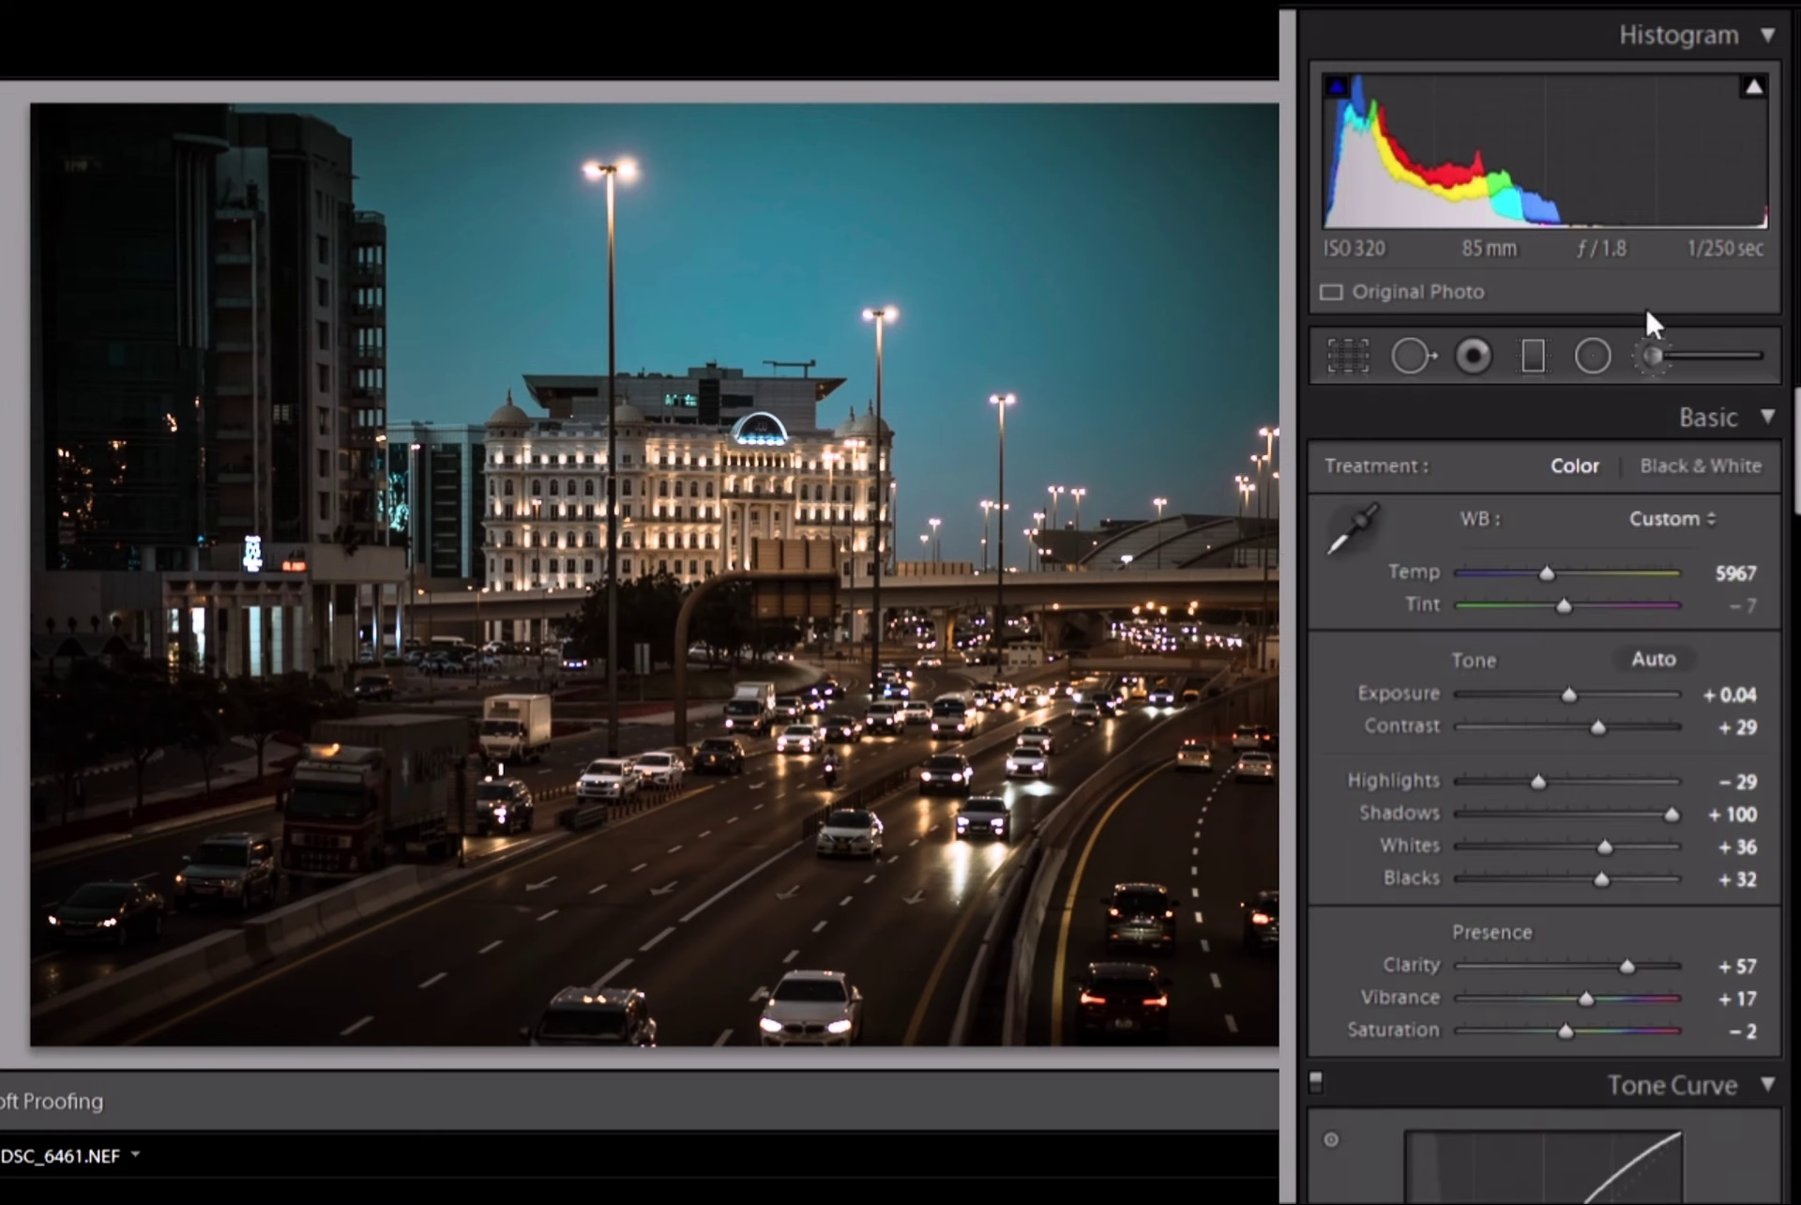
- Brush the dark tower at the photo's left edge with a size 16 adjustment brush, using Temp 16, Exposure 0.39, Highlights −10 and Shadows 42
key("k")
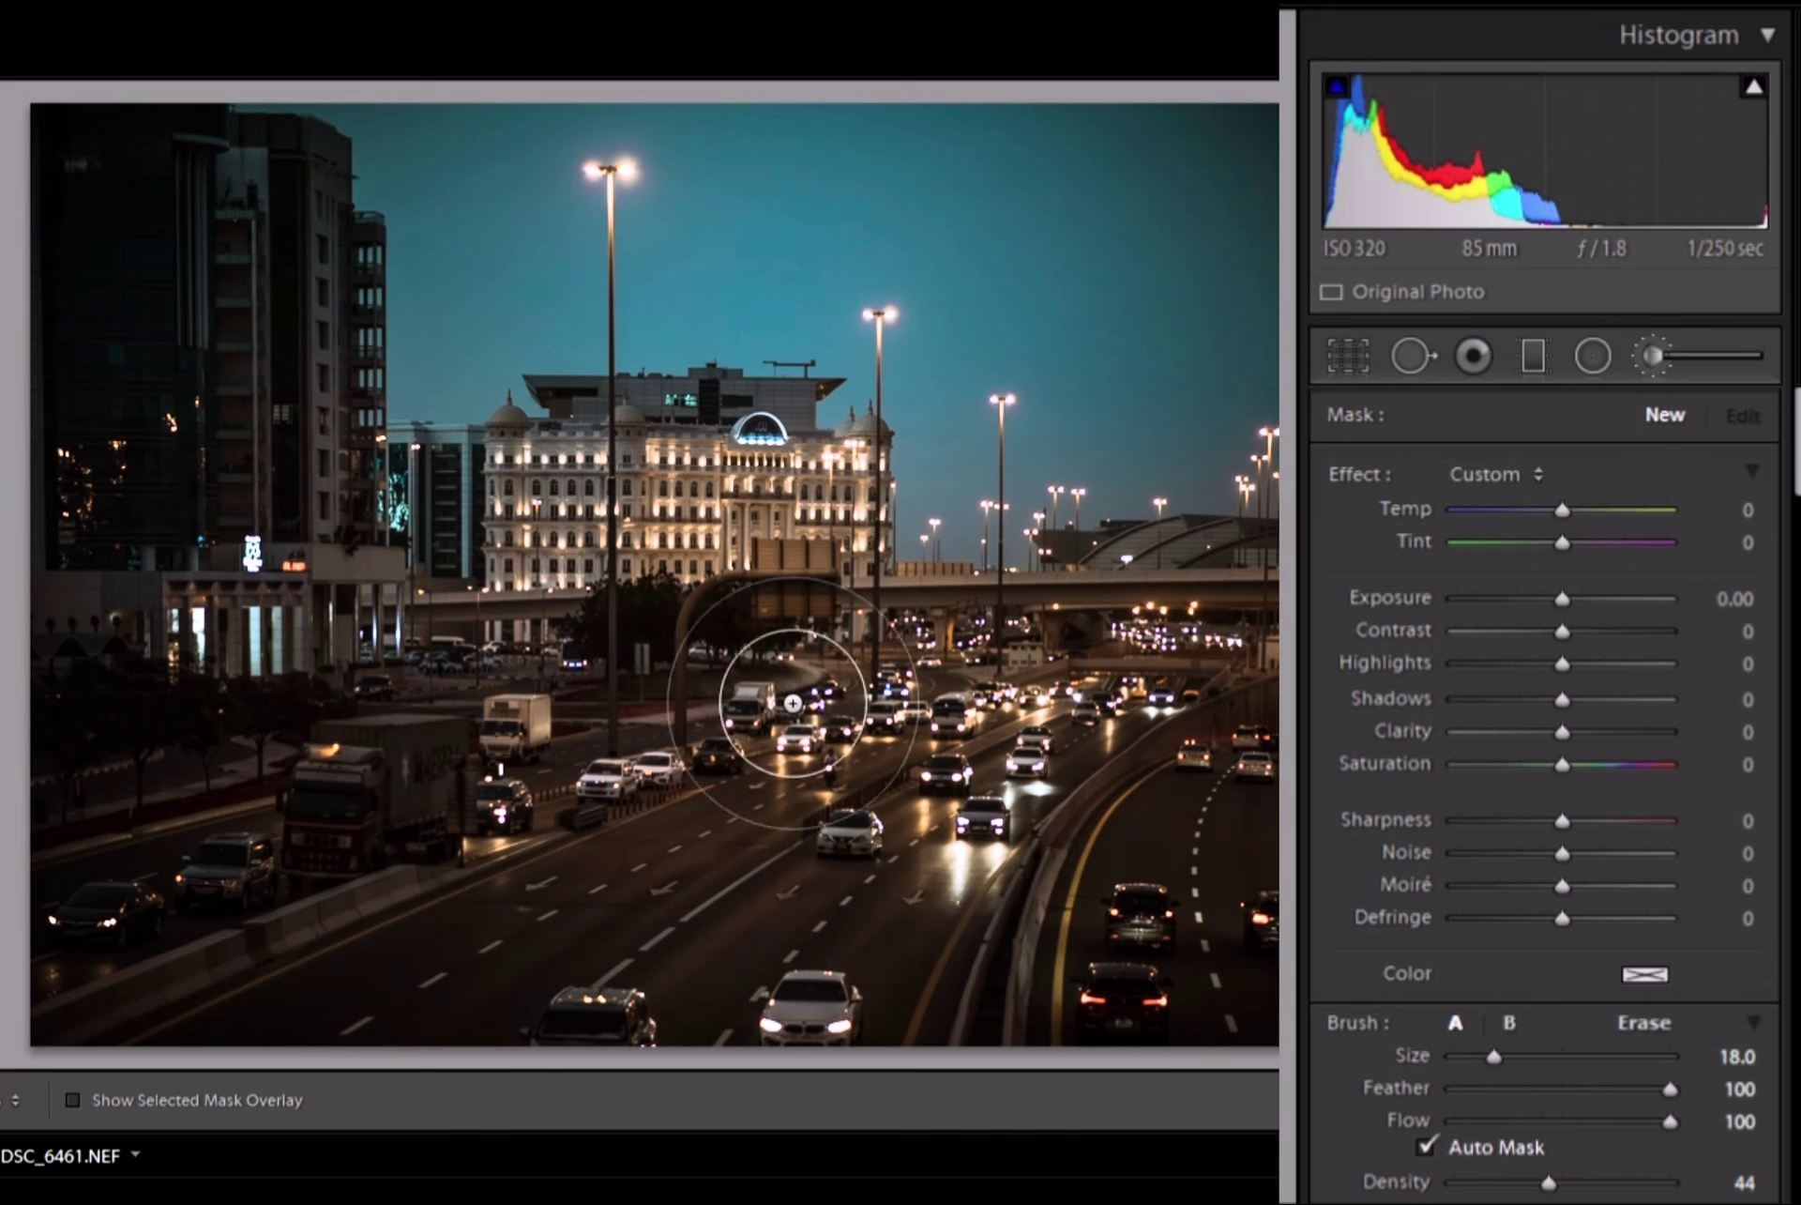
scroll(526, 631, "down", 2)
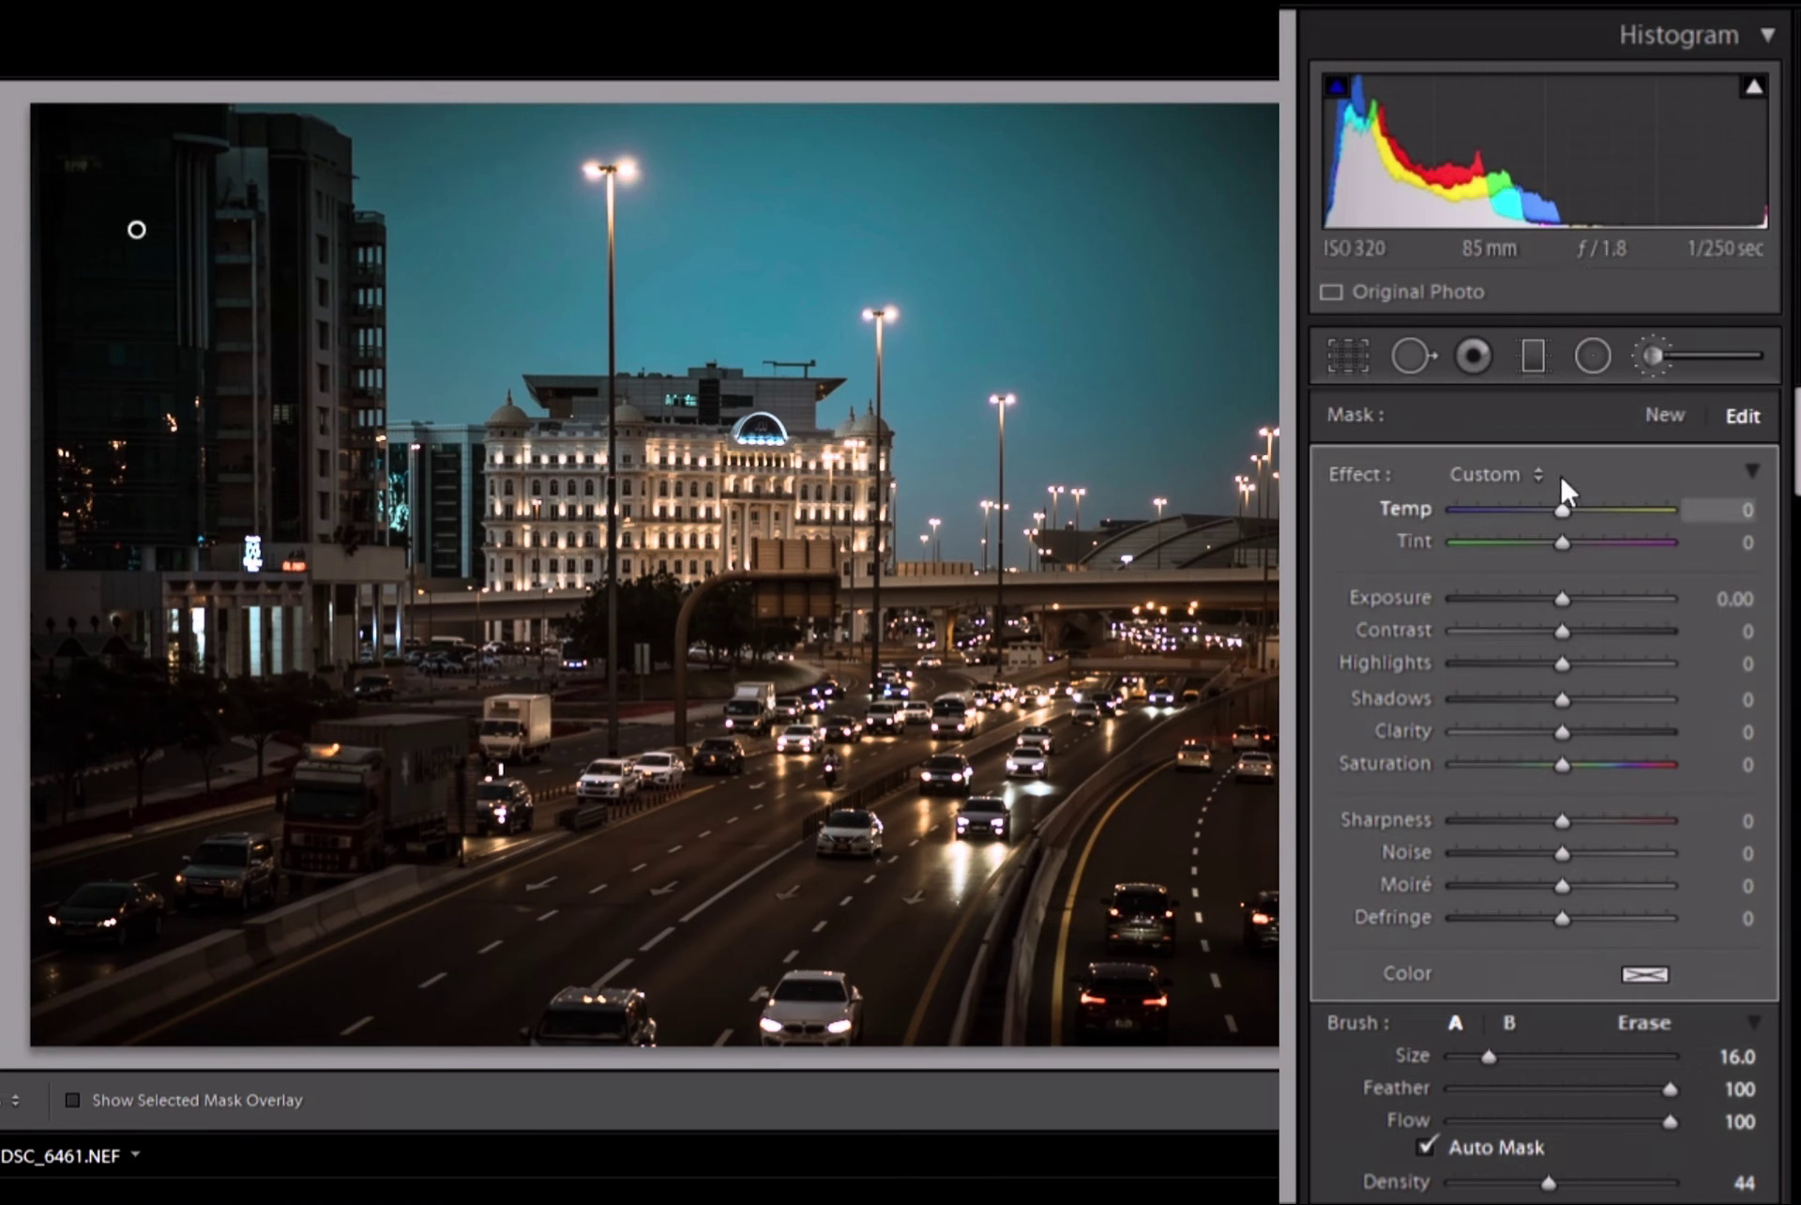
left_click_drag(1559, 471, 1580, 486)
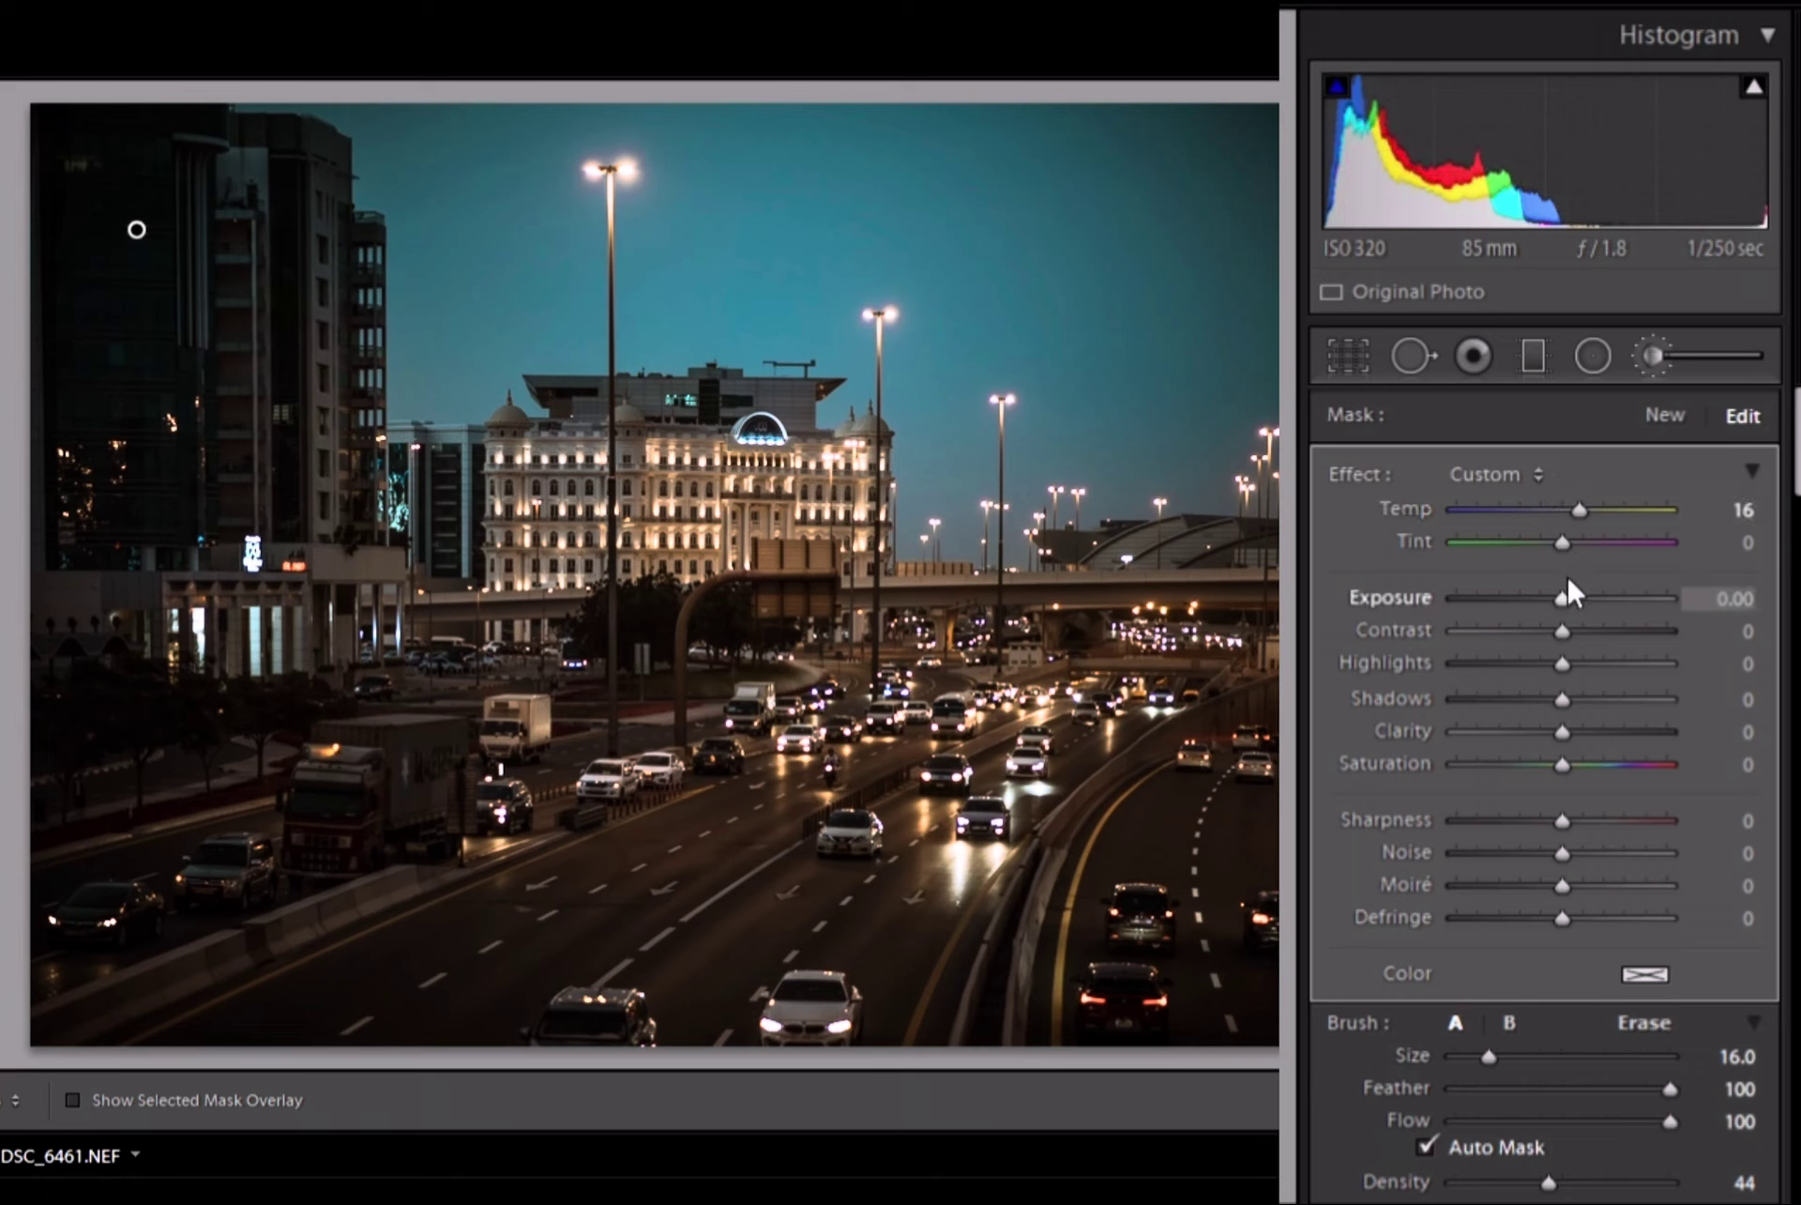
left_click_drag(1642, 666, 1617, 667)
left_click_drag(1571, 580, 1550, 644)
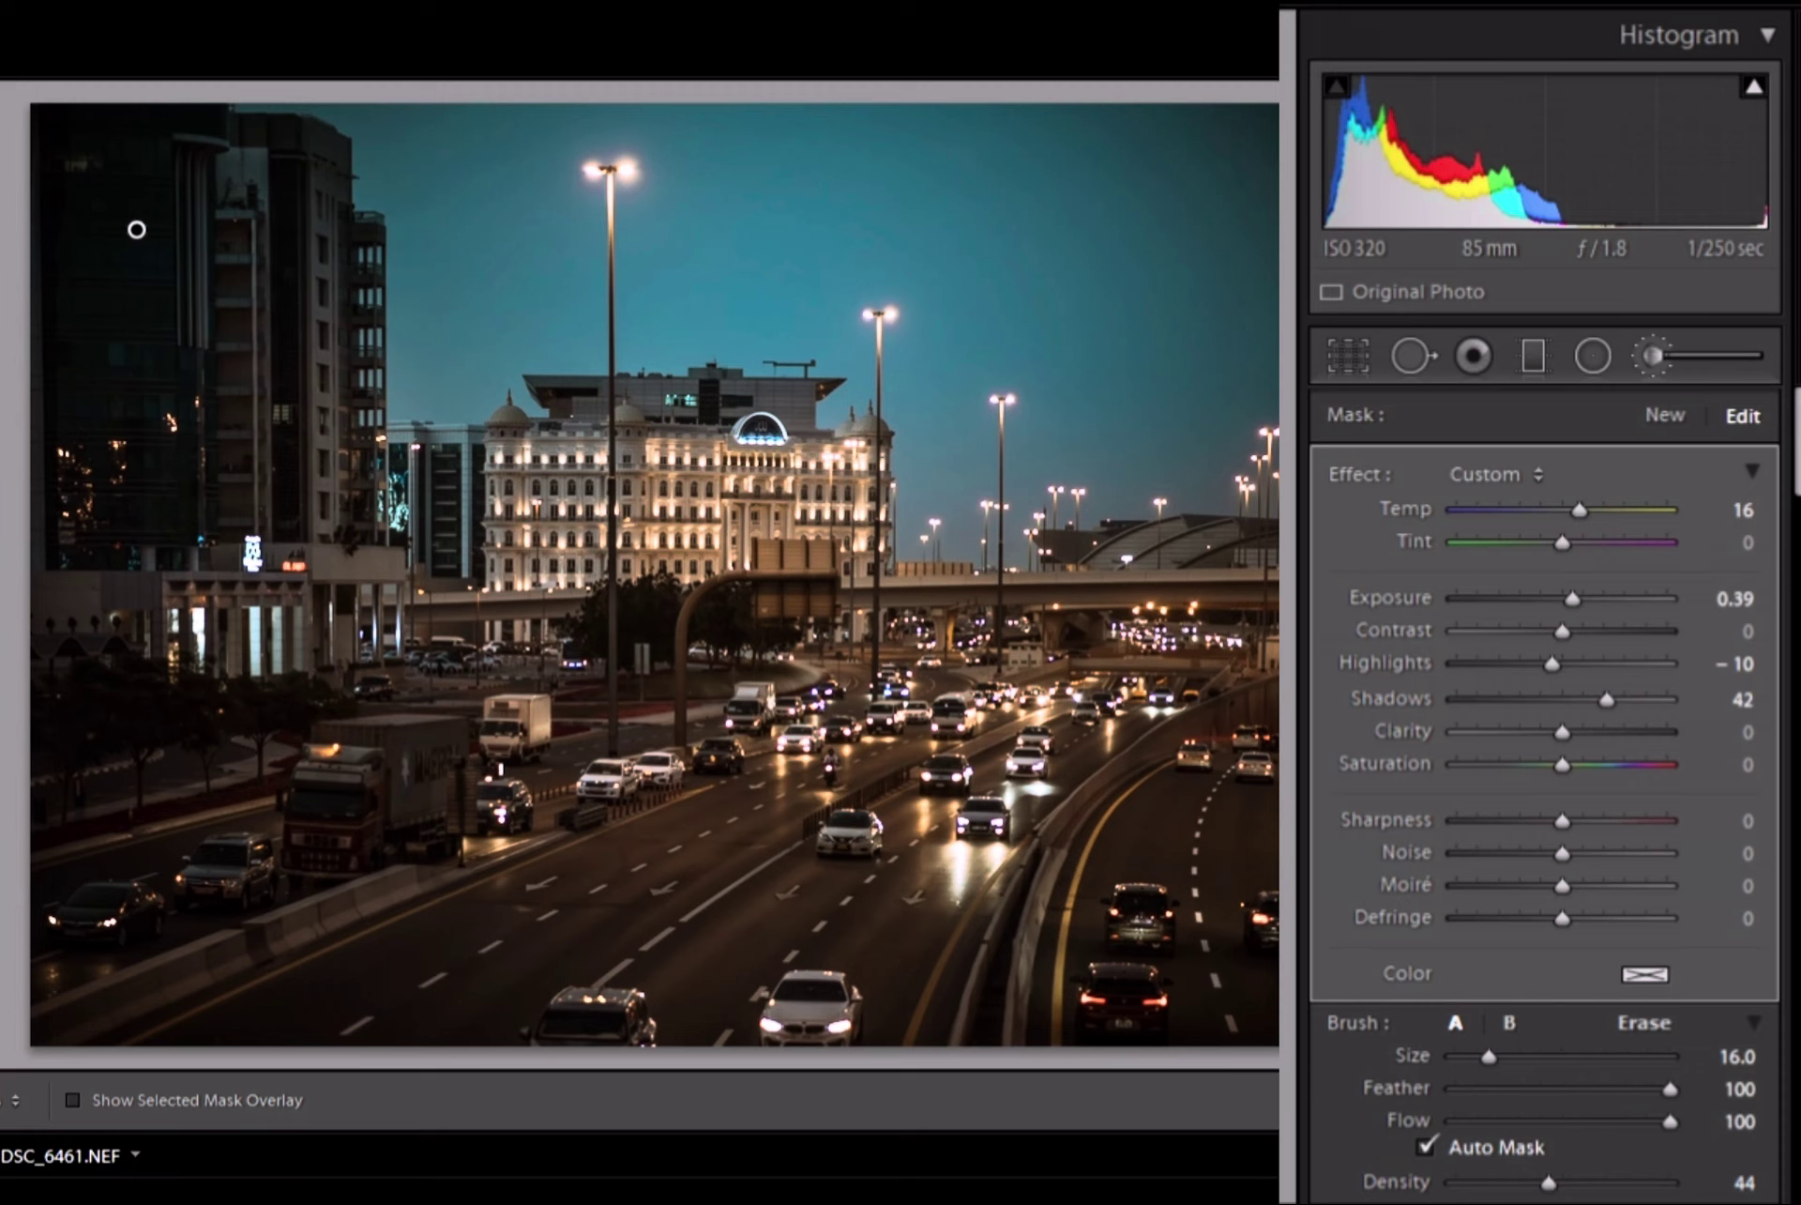
key("k")
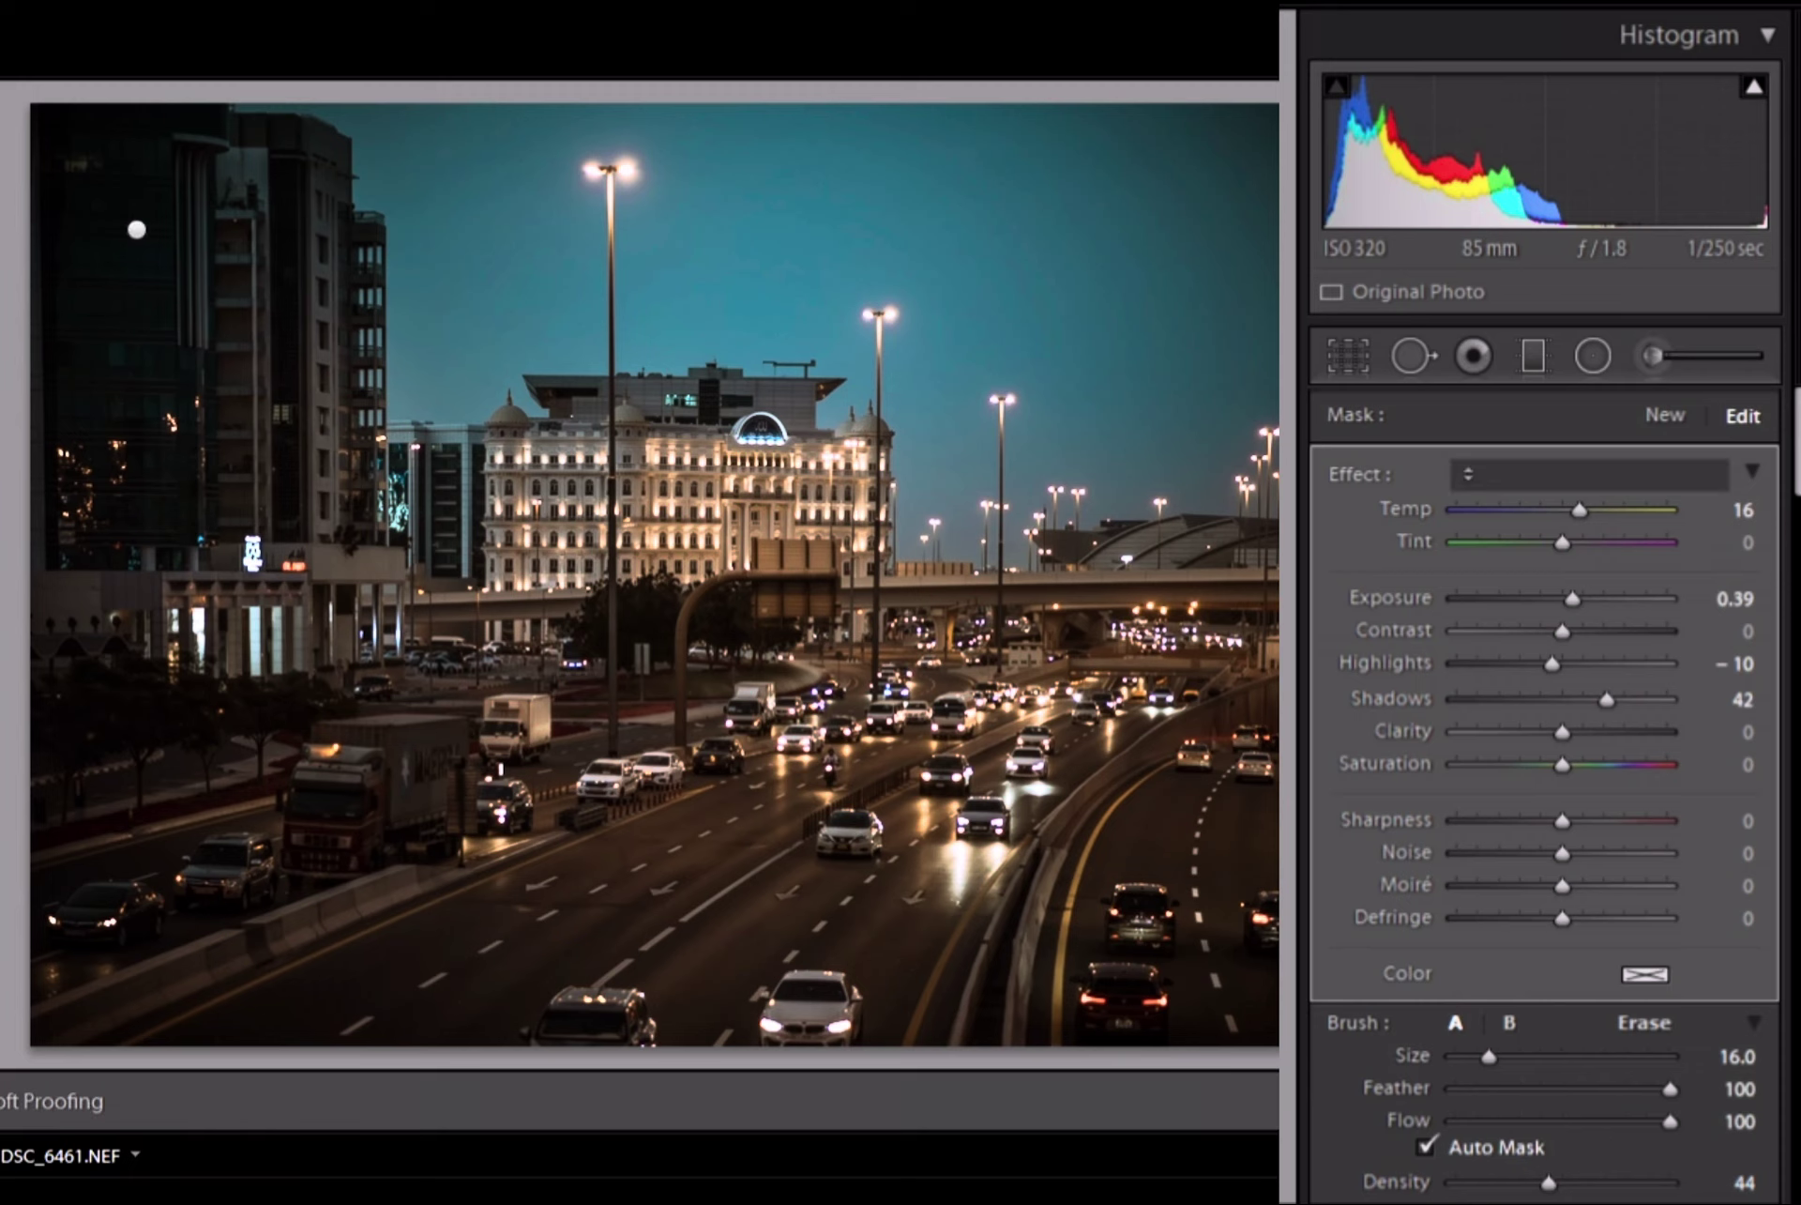